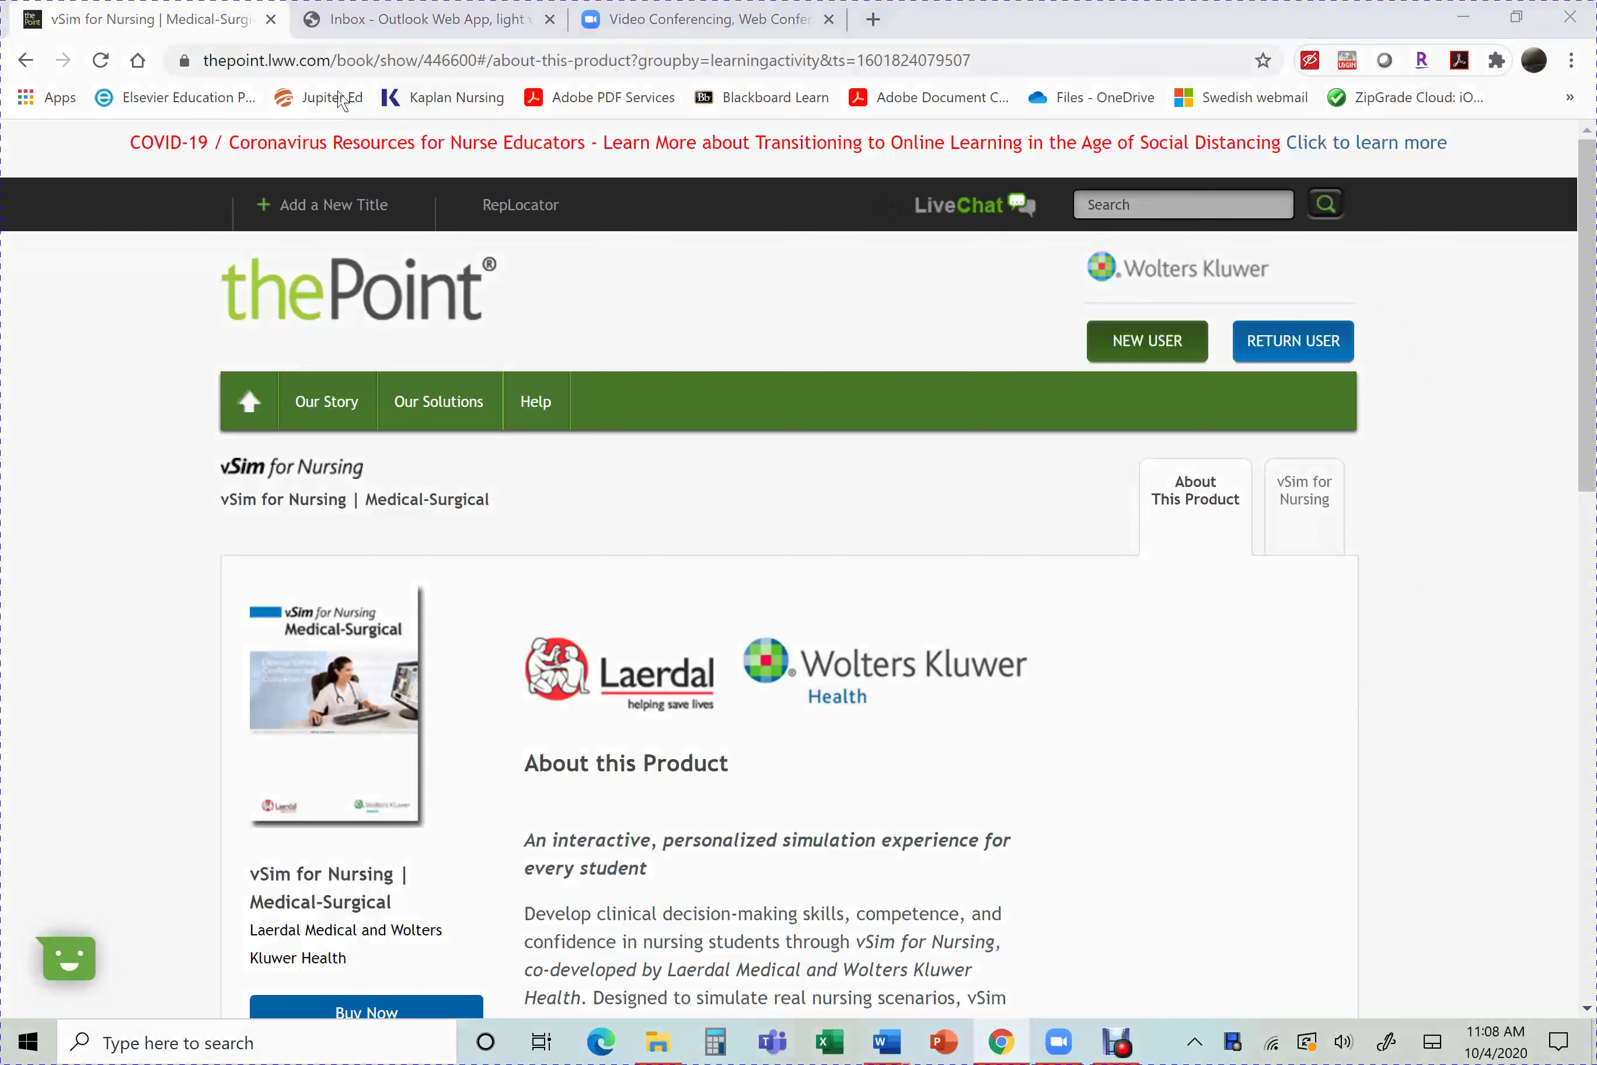
# Step: Go to thepoint.lww.com, the thePoint for Faculty home page, using the address-bar autocompletion
pyautogui.click(354, 61)
pyautogui.write('thep')
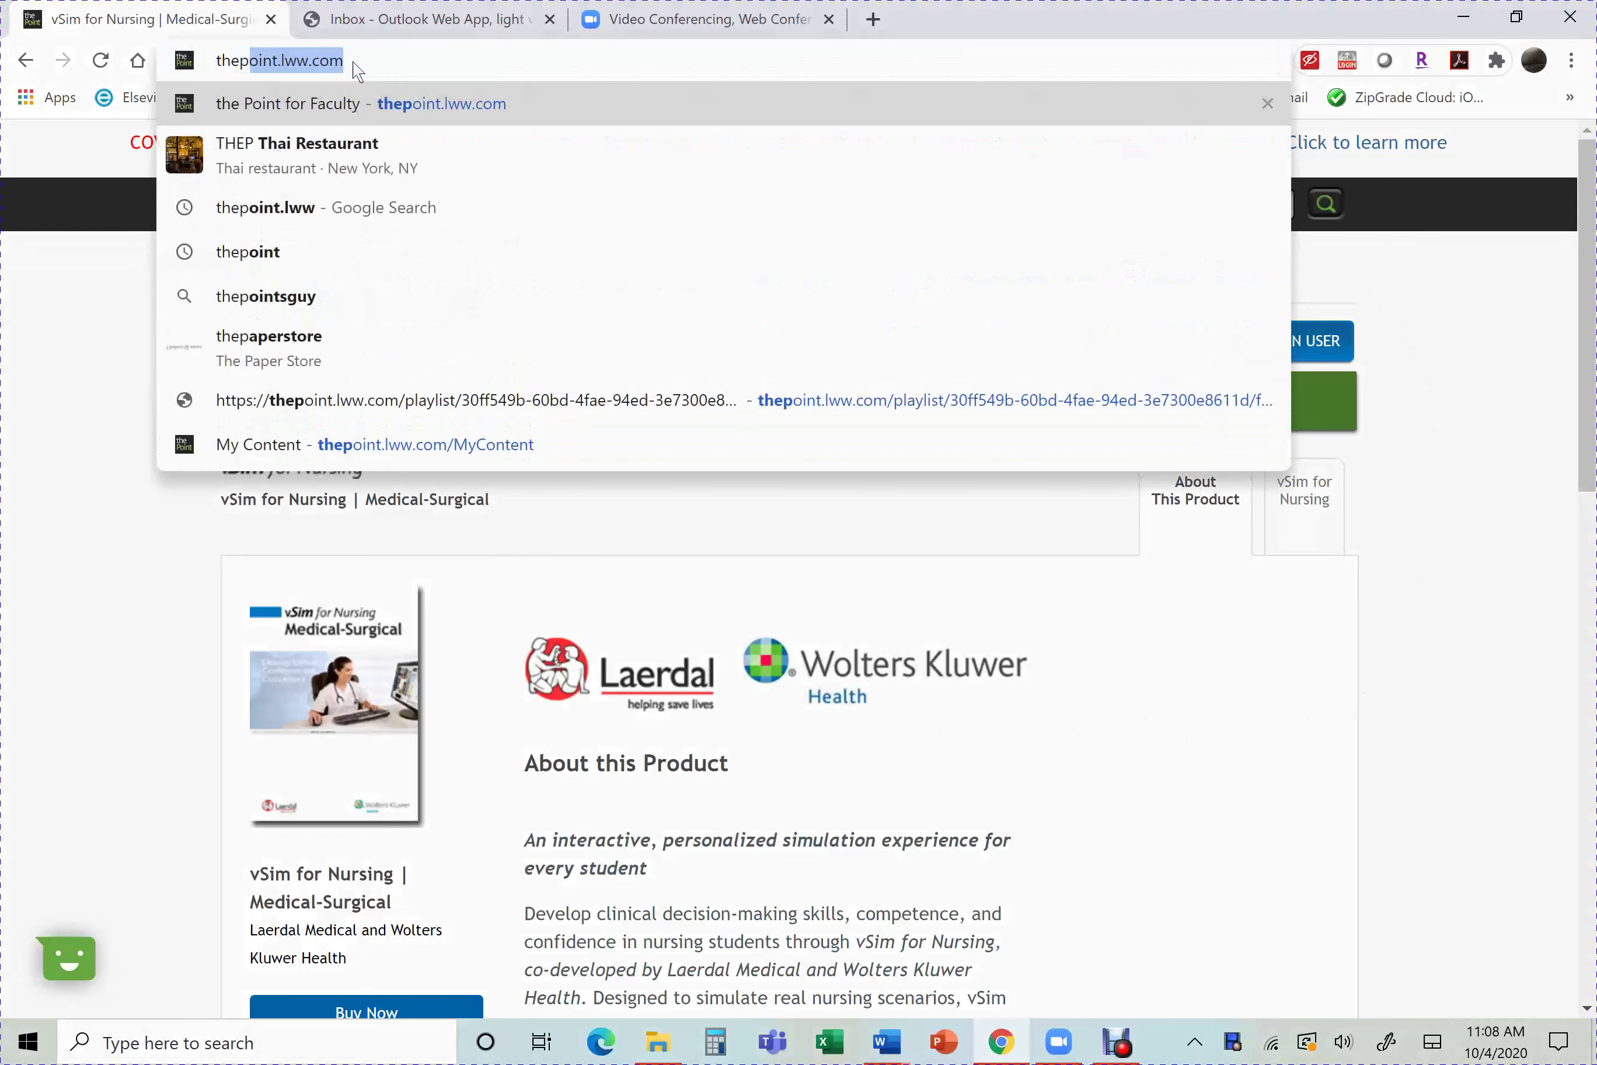
pyautogui.press('Right')
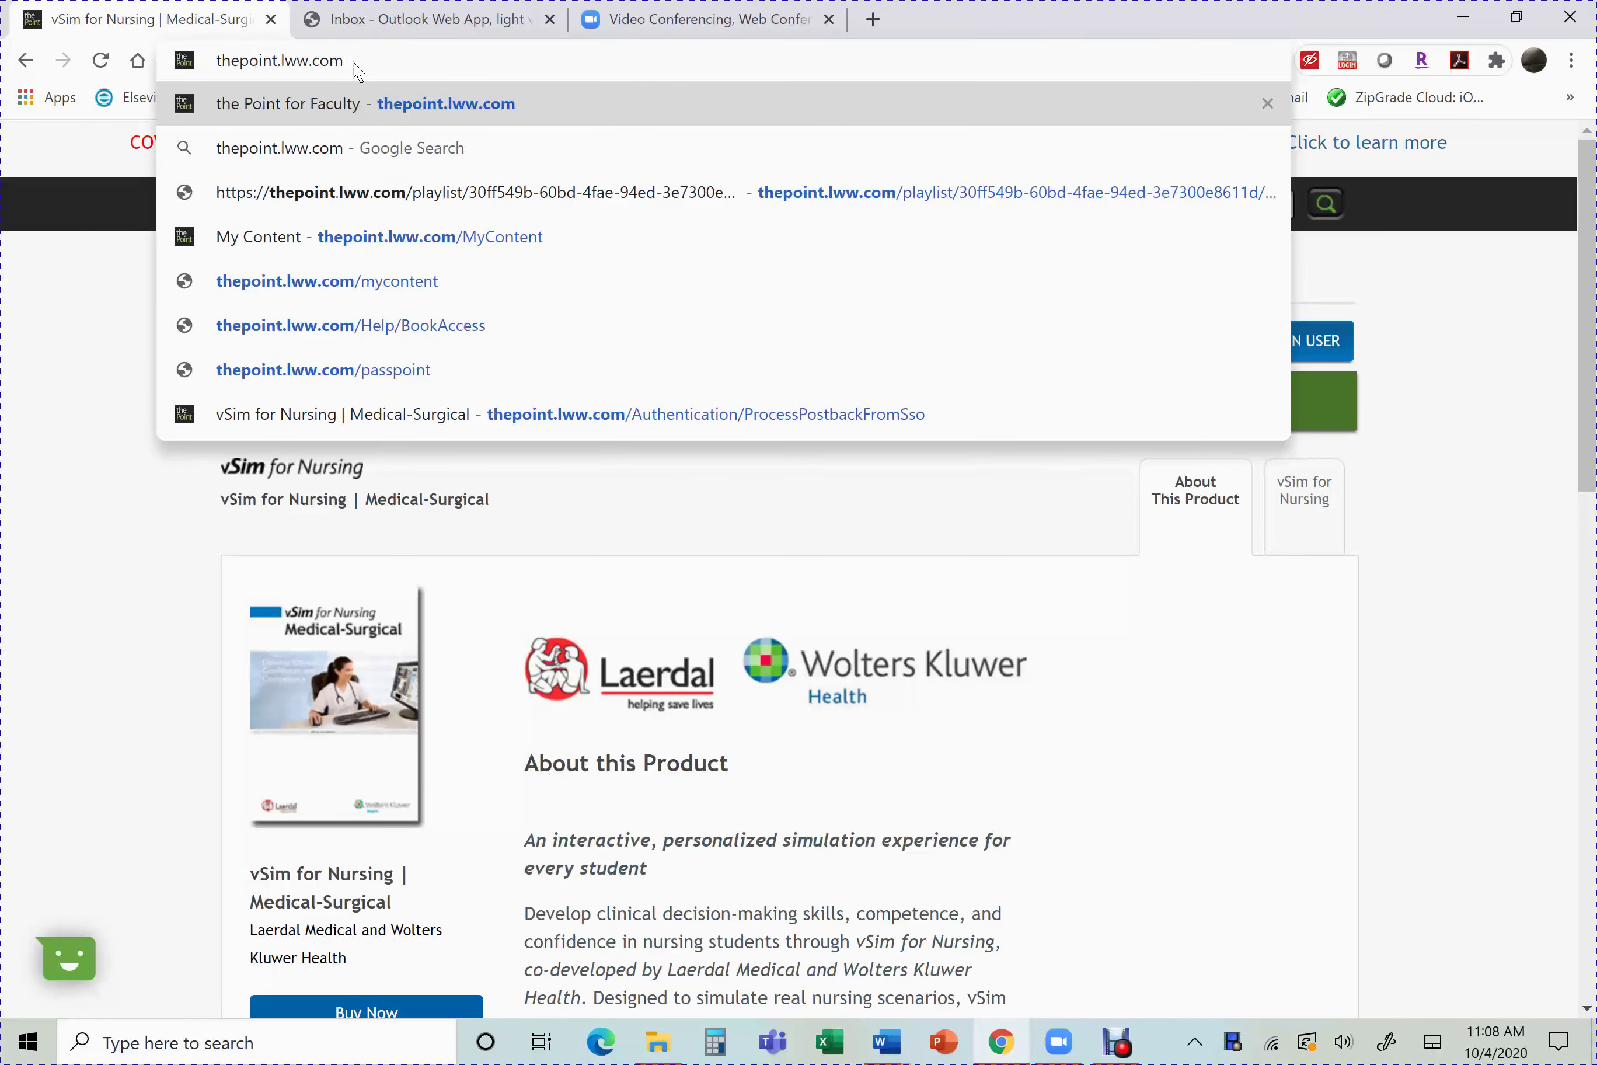
pyautogui.press('Return')
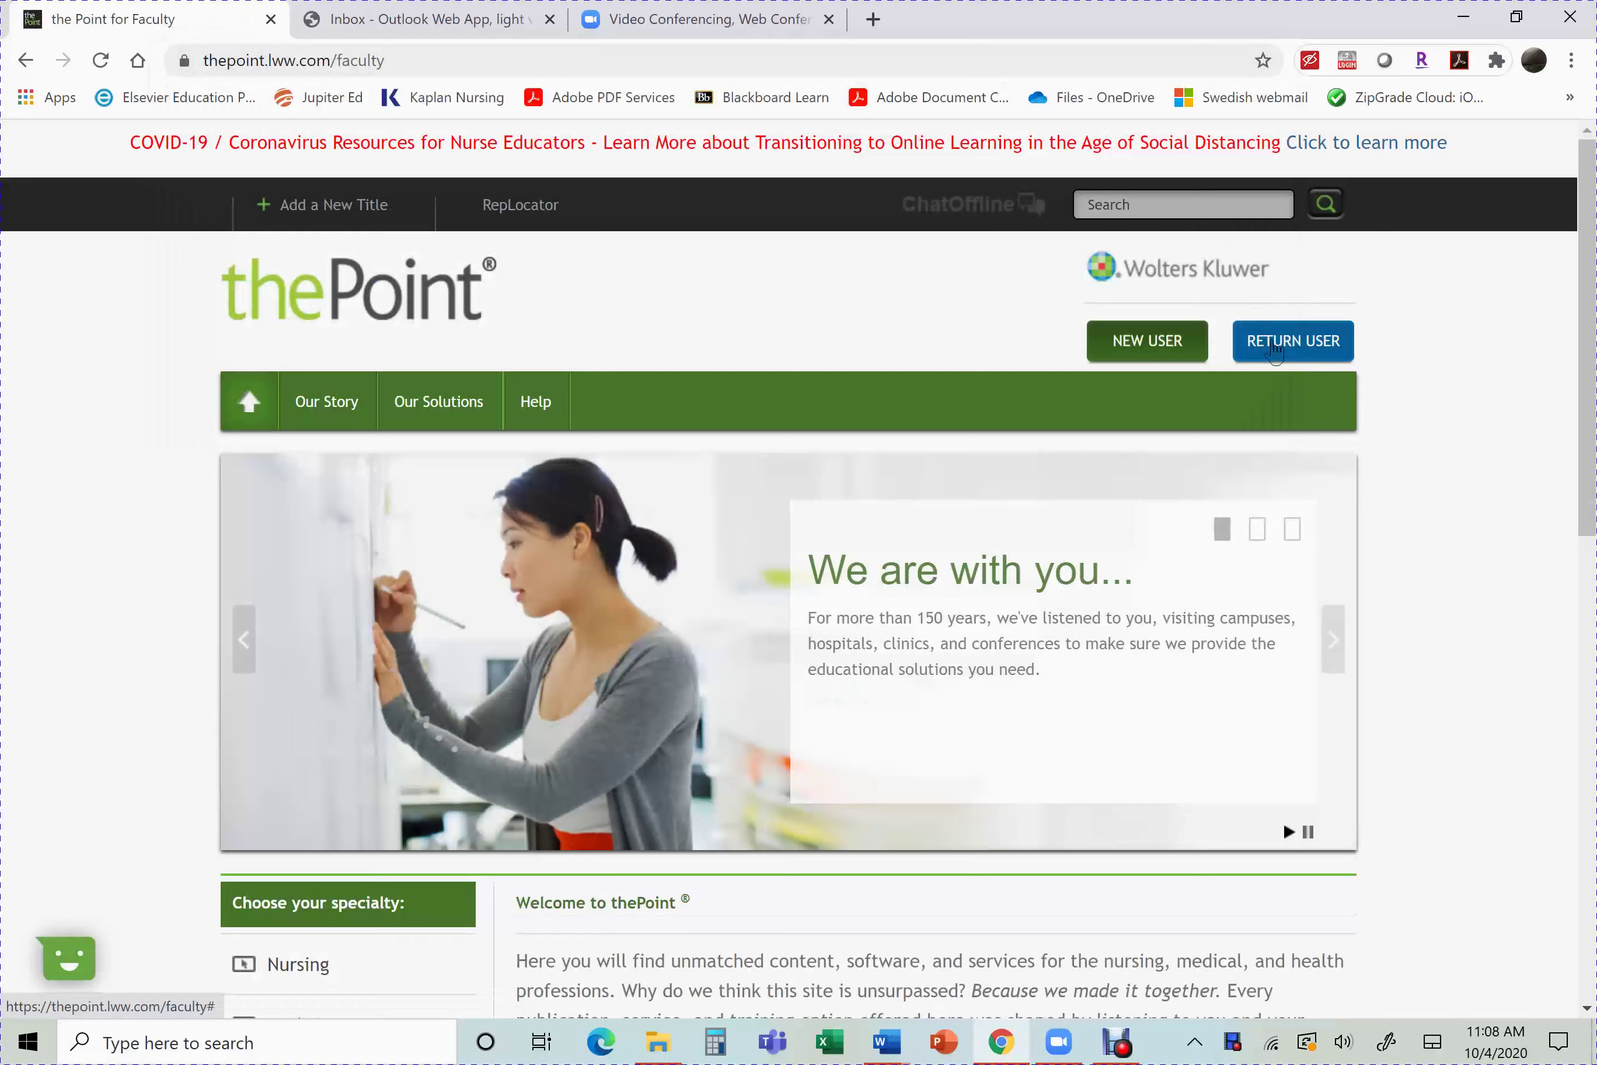
# Step: Log in as a returning user with the saved account, Remember me ticked and reCAPTCHA passed
pyautogui.click(1274, 350)
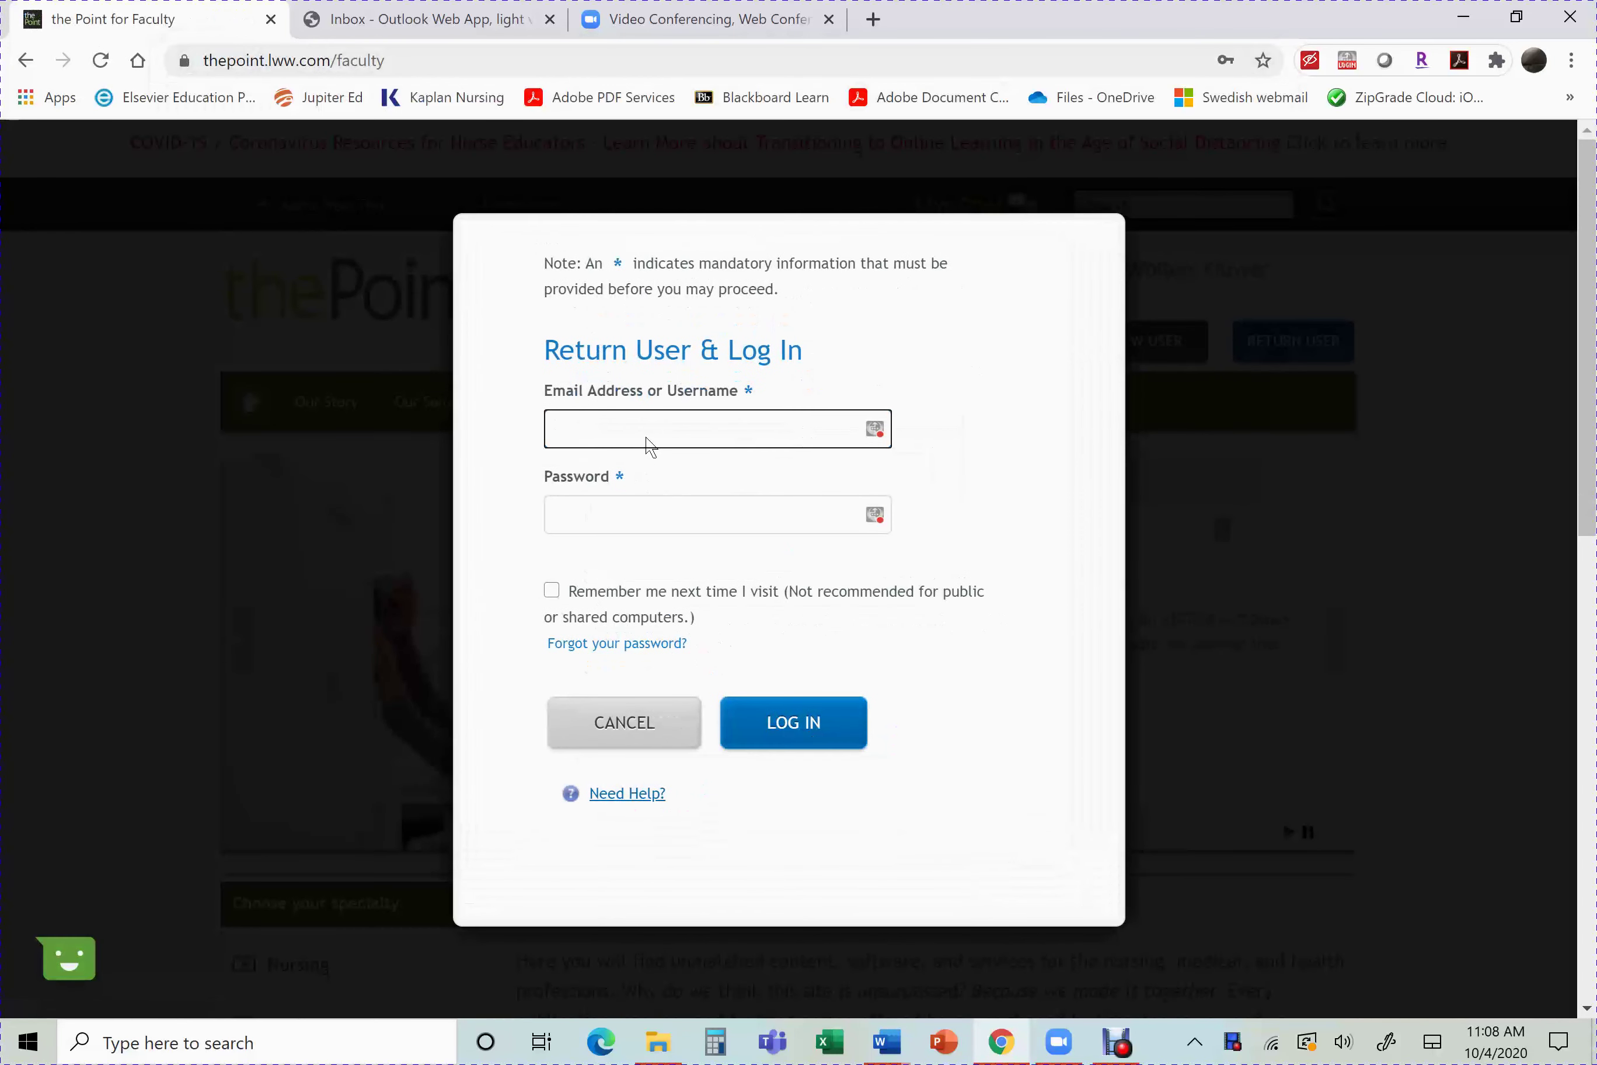
pyautogui.click(649, 445)
pyautogui.click(649, 484)
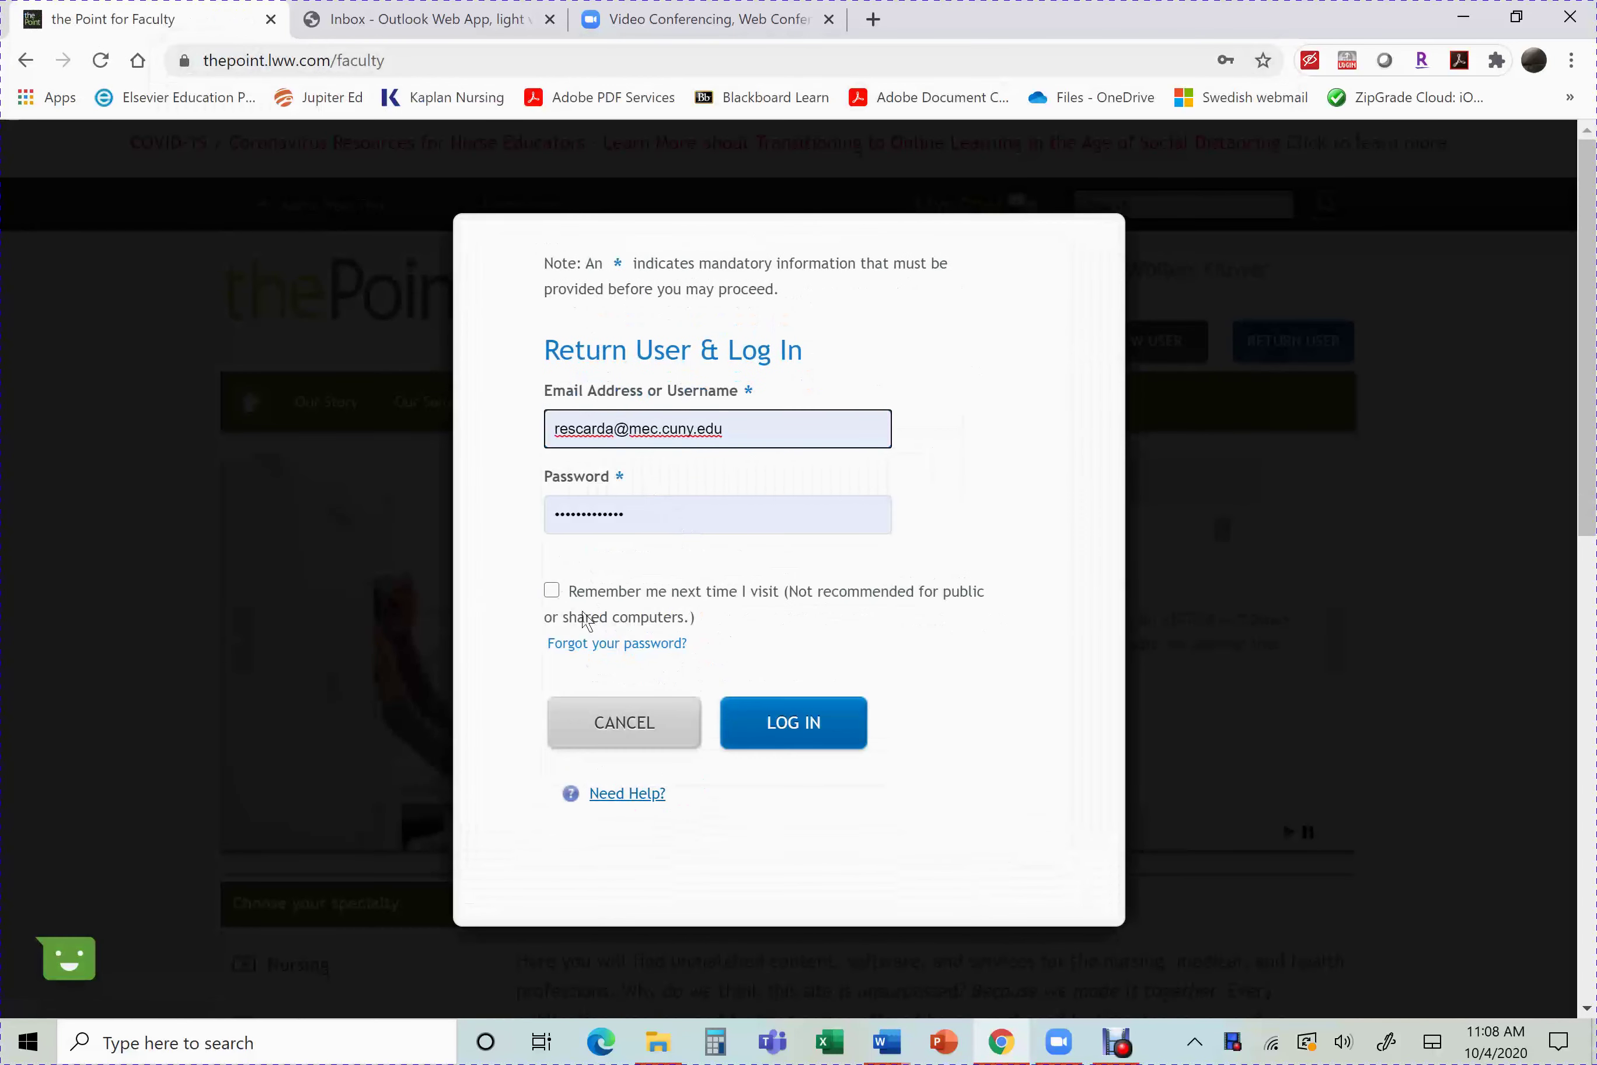
pyautogui.click(551, 589)
pyautogui.click(793, 722)
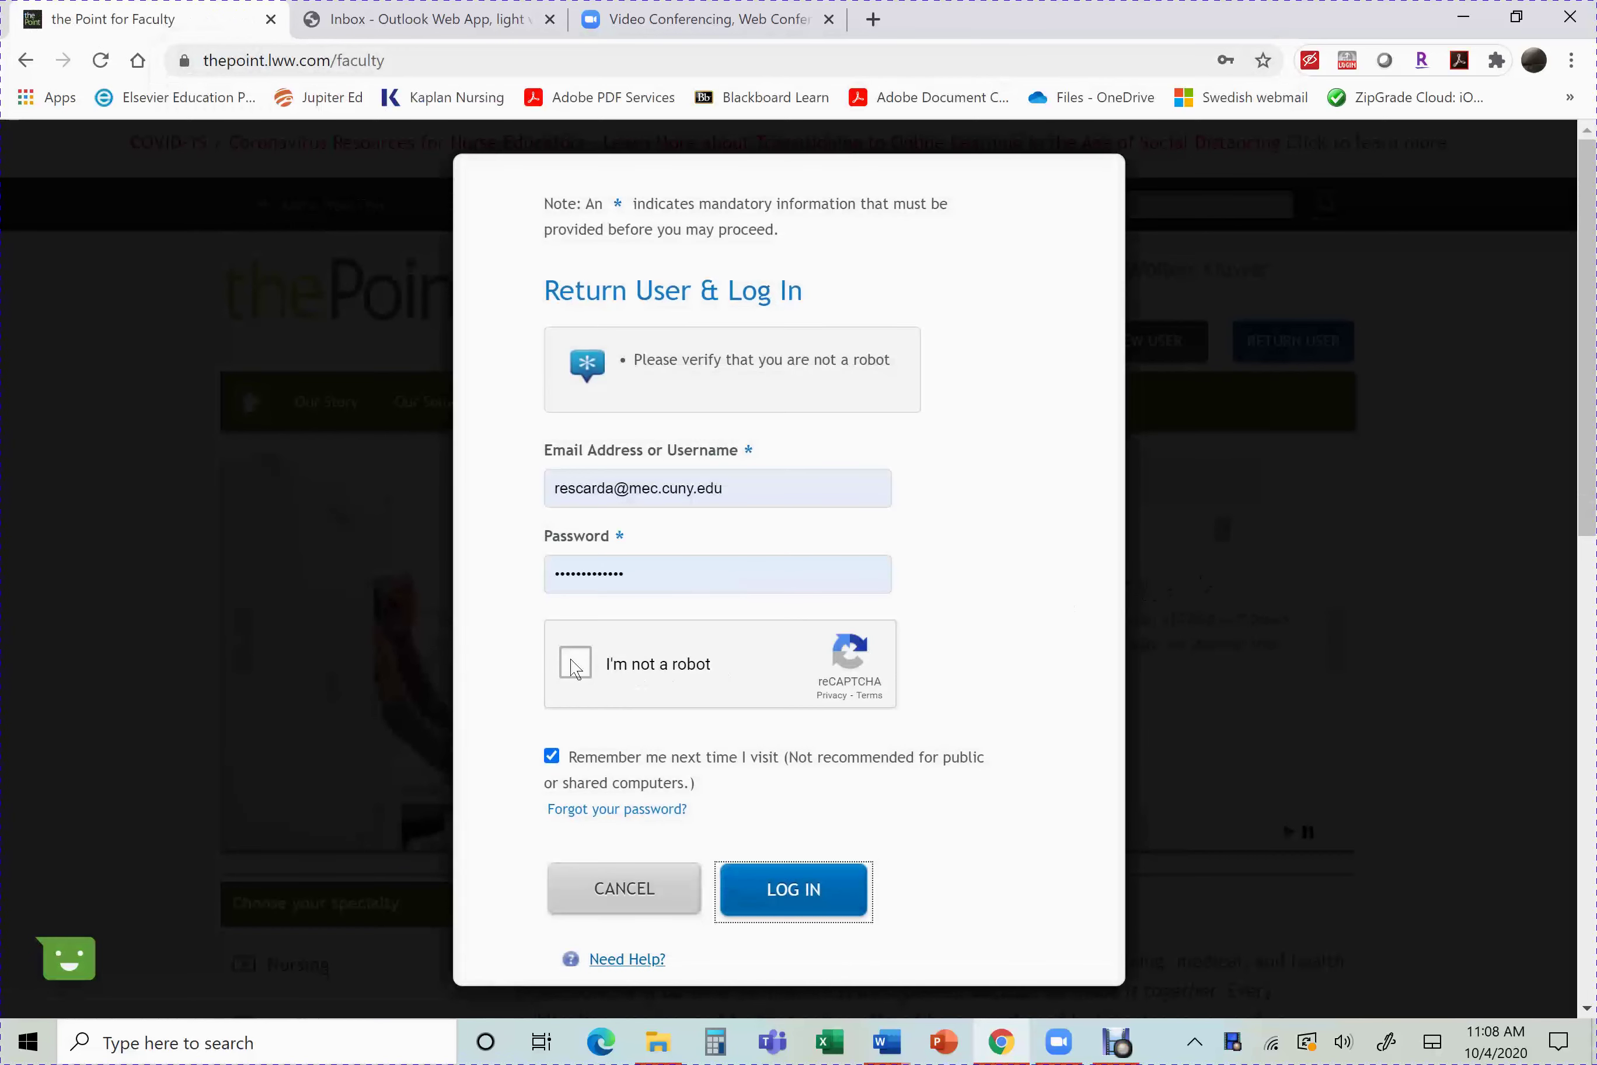
pyautogui.click(569, 665)
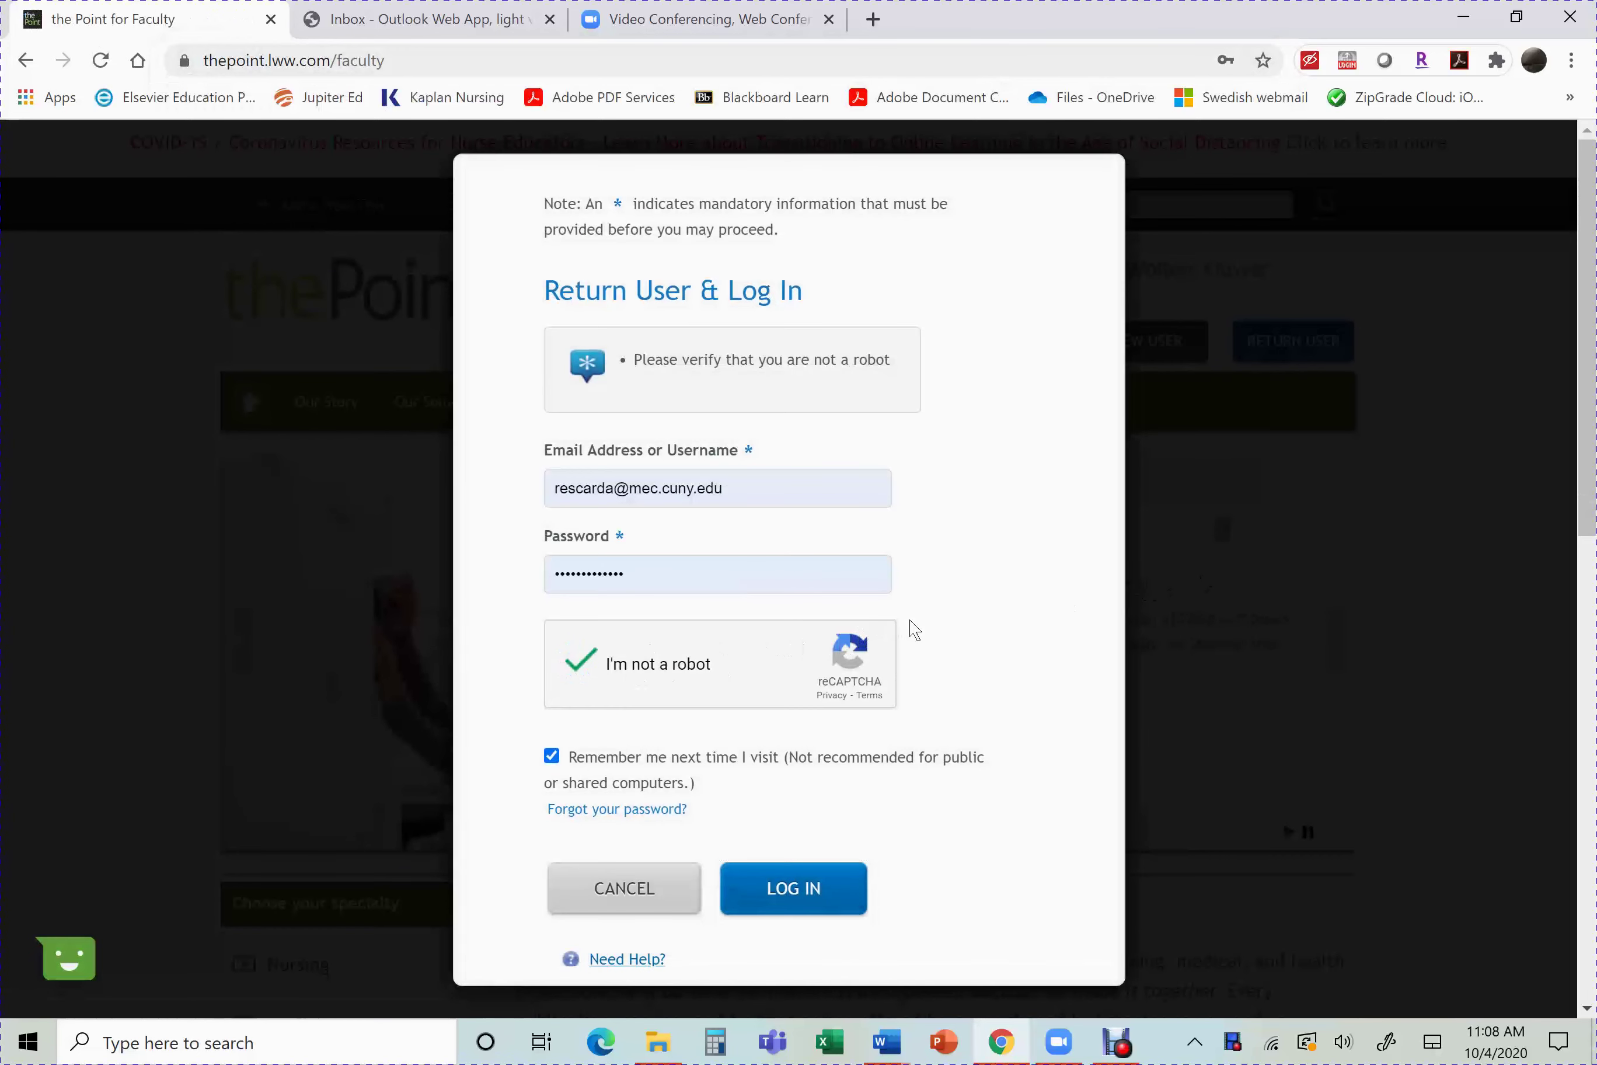
pyautogui.click(827, 874)
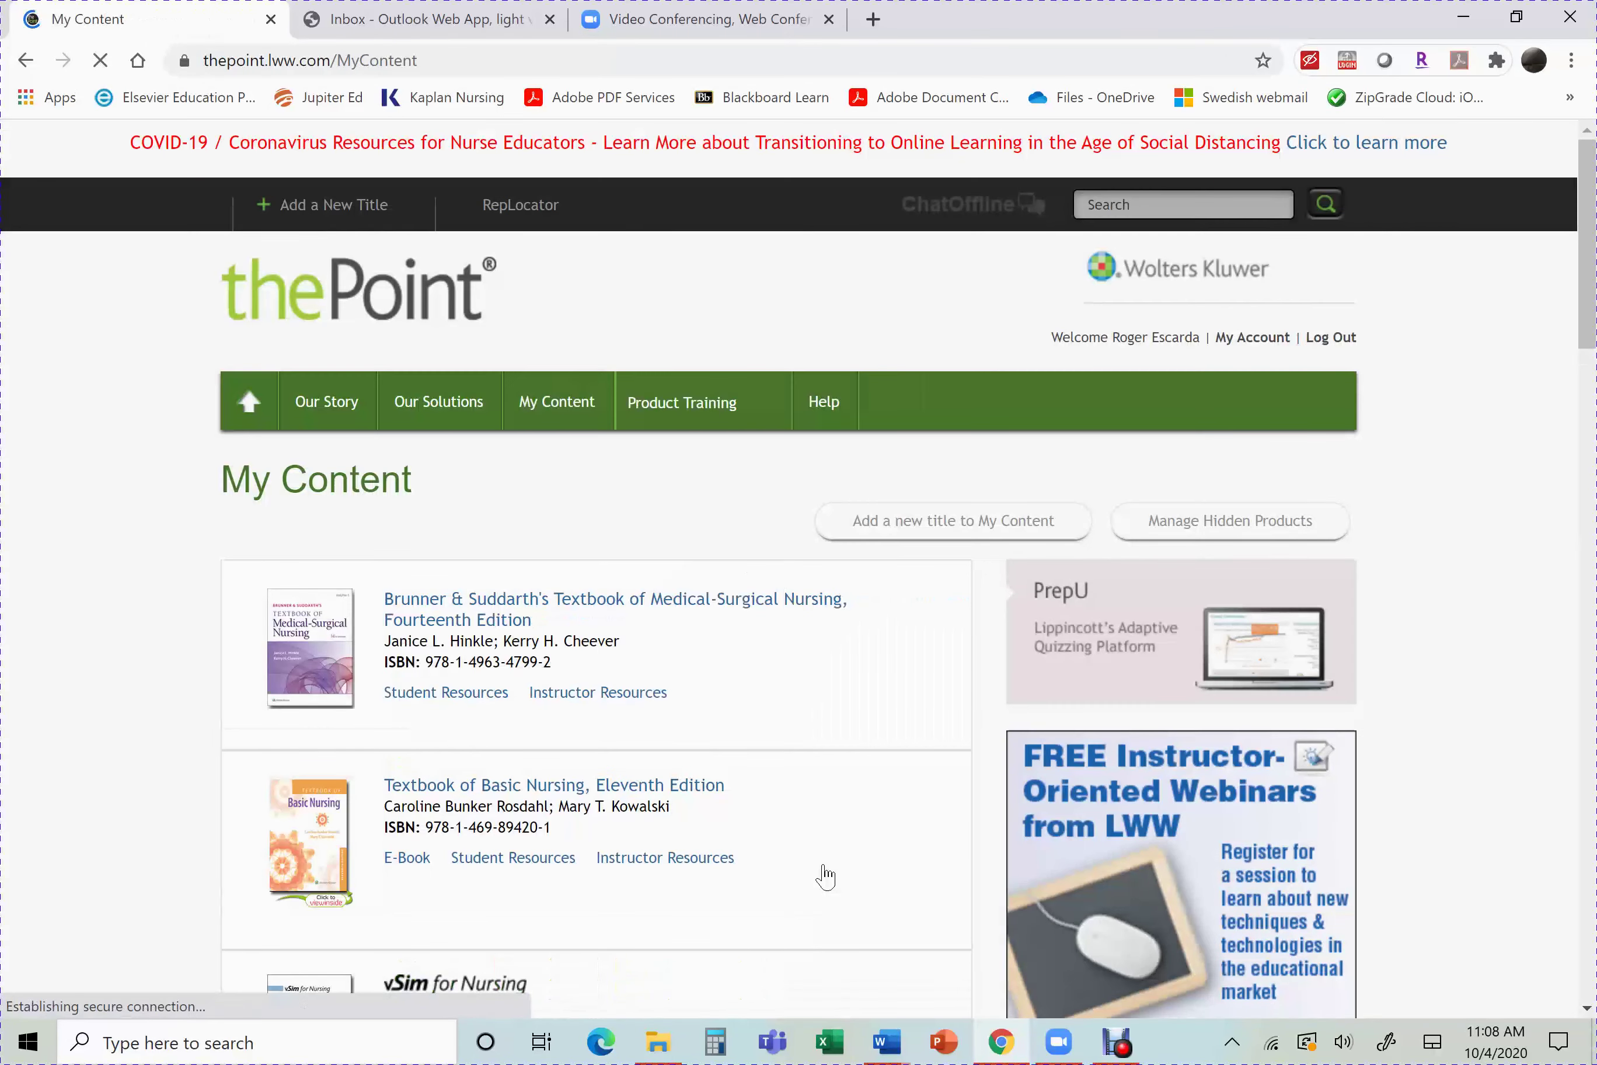
# Step: Open the vSim for Nursing | Medical-Surgical title from the My Content list
pyautogui.scroll(-2, 811, 707)
pyautogui.scroll(-15, 811, 708)
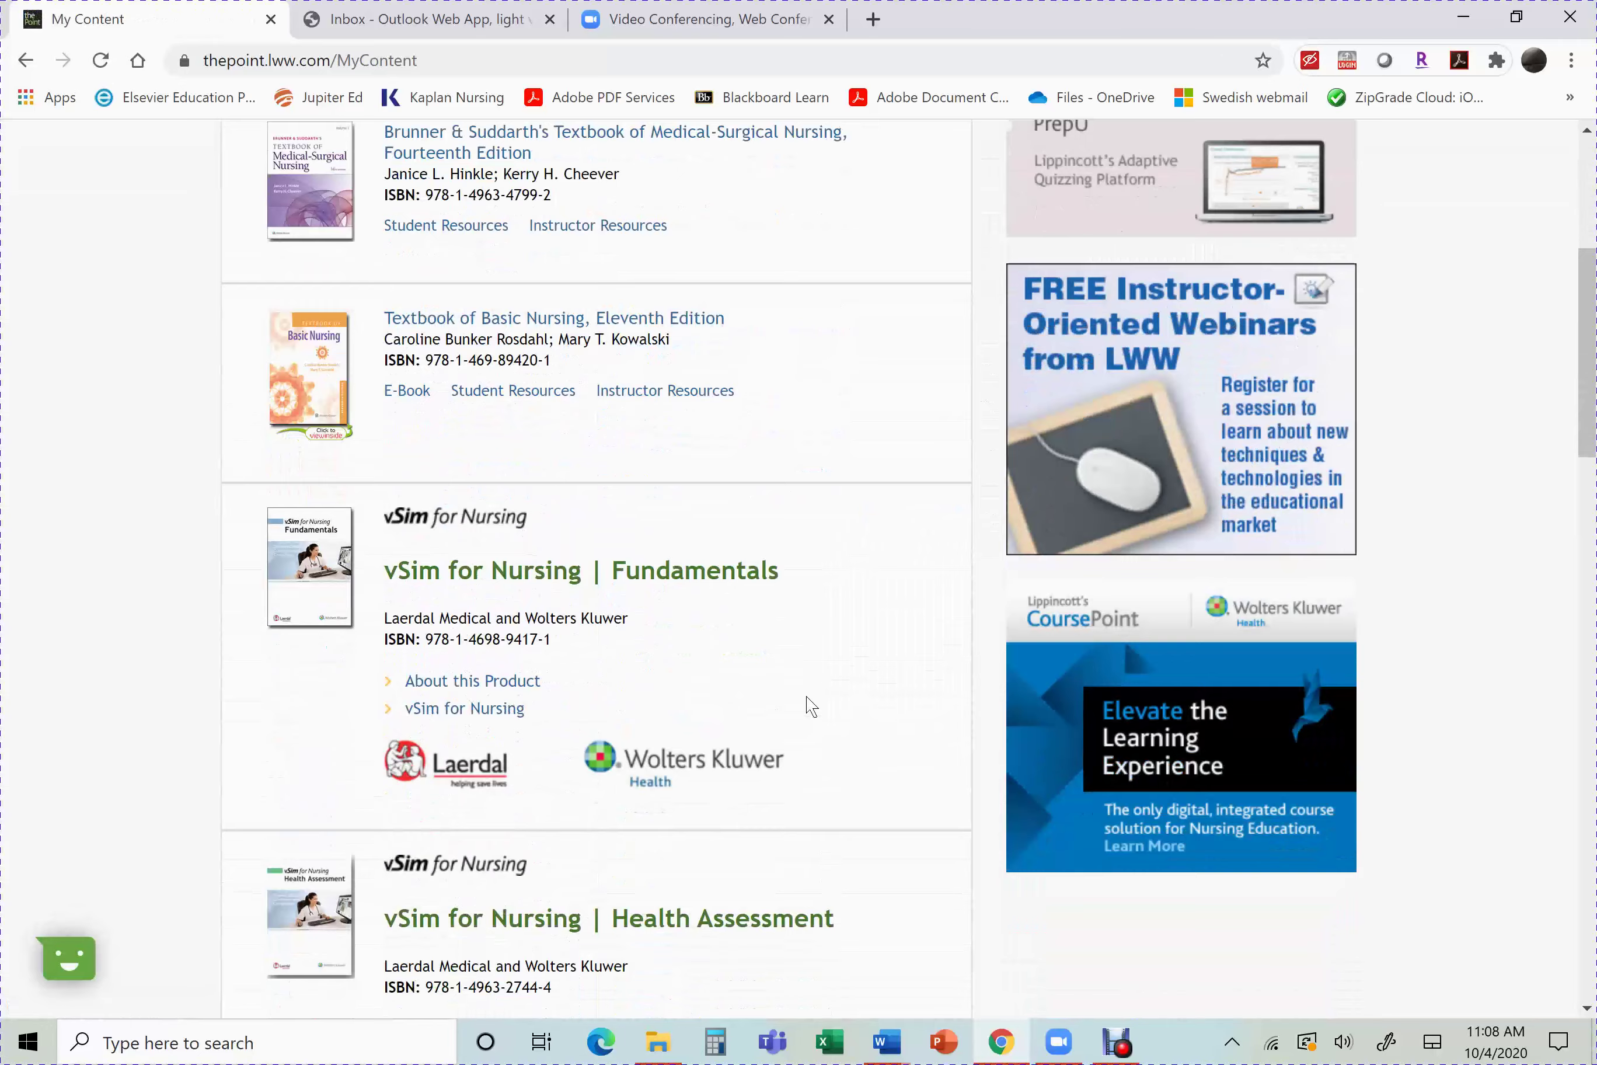
pyautogui.scroll(17, 801, 697)
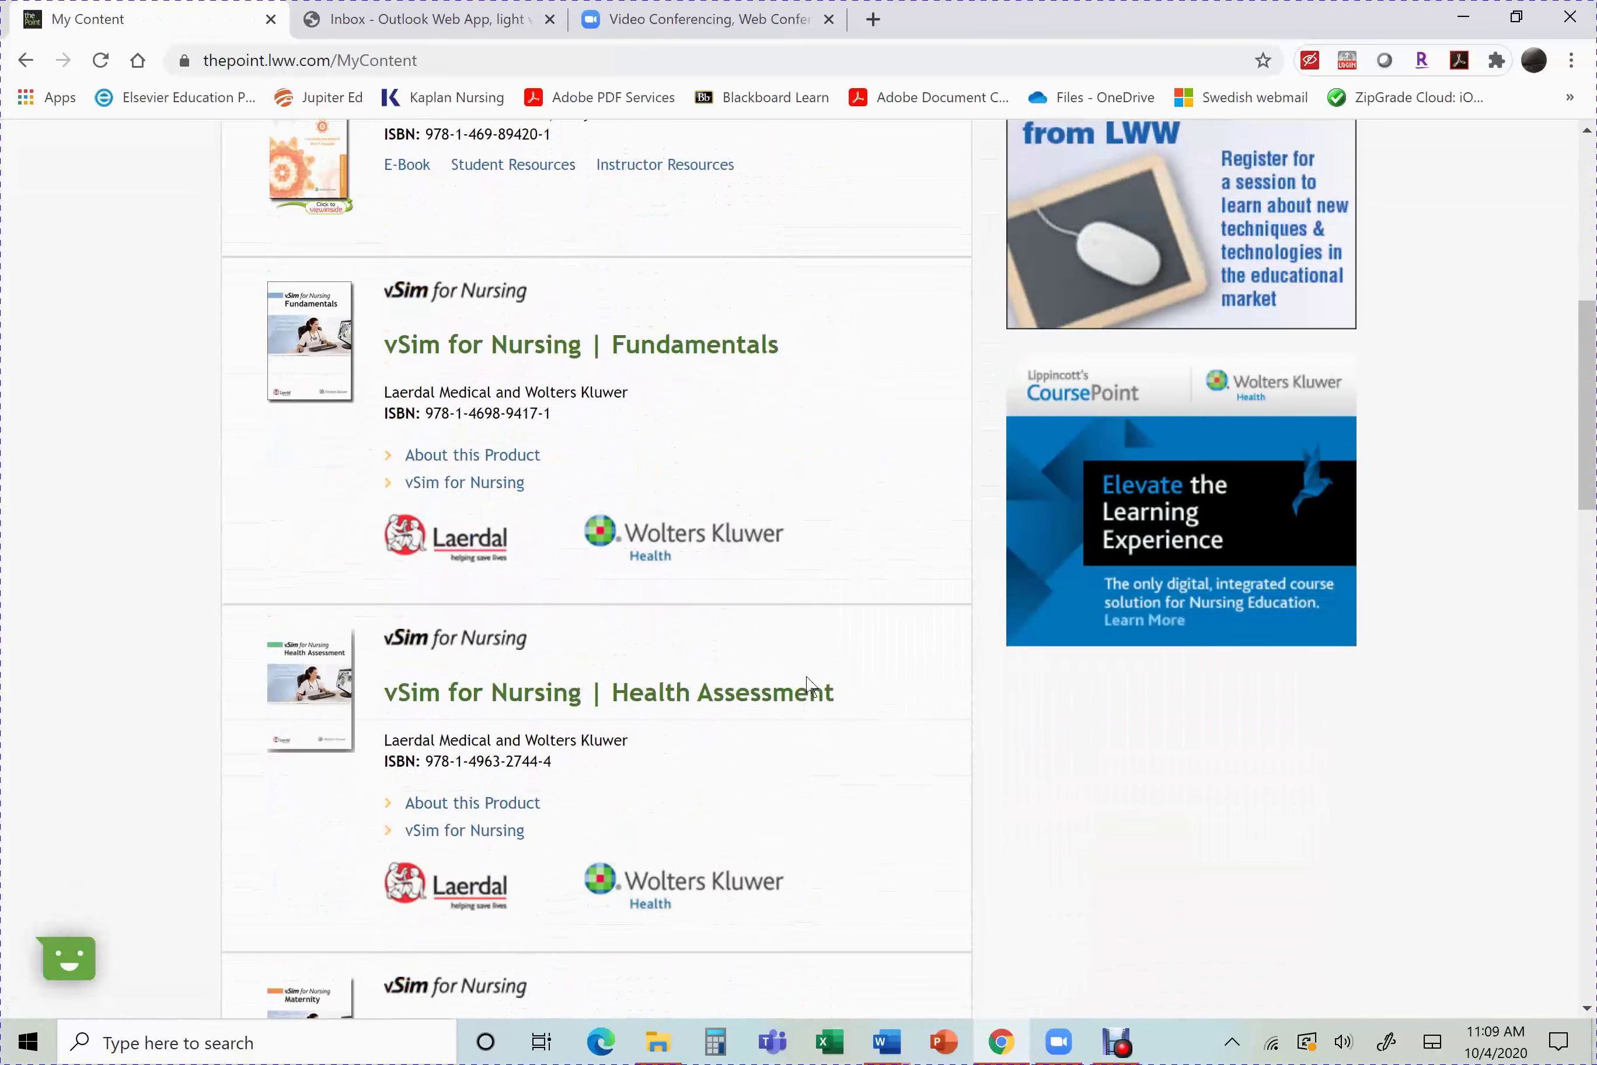
pyautogui.click(562, 412)
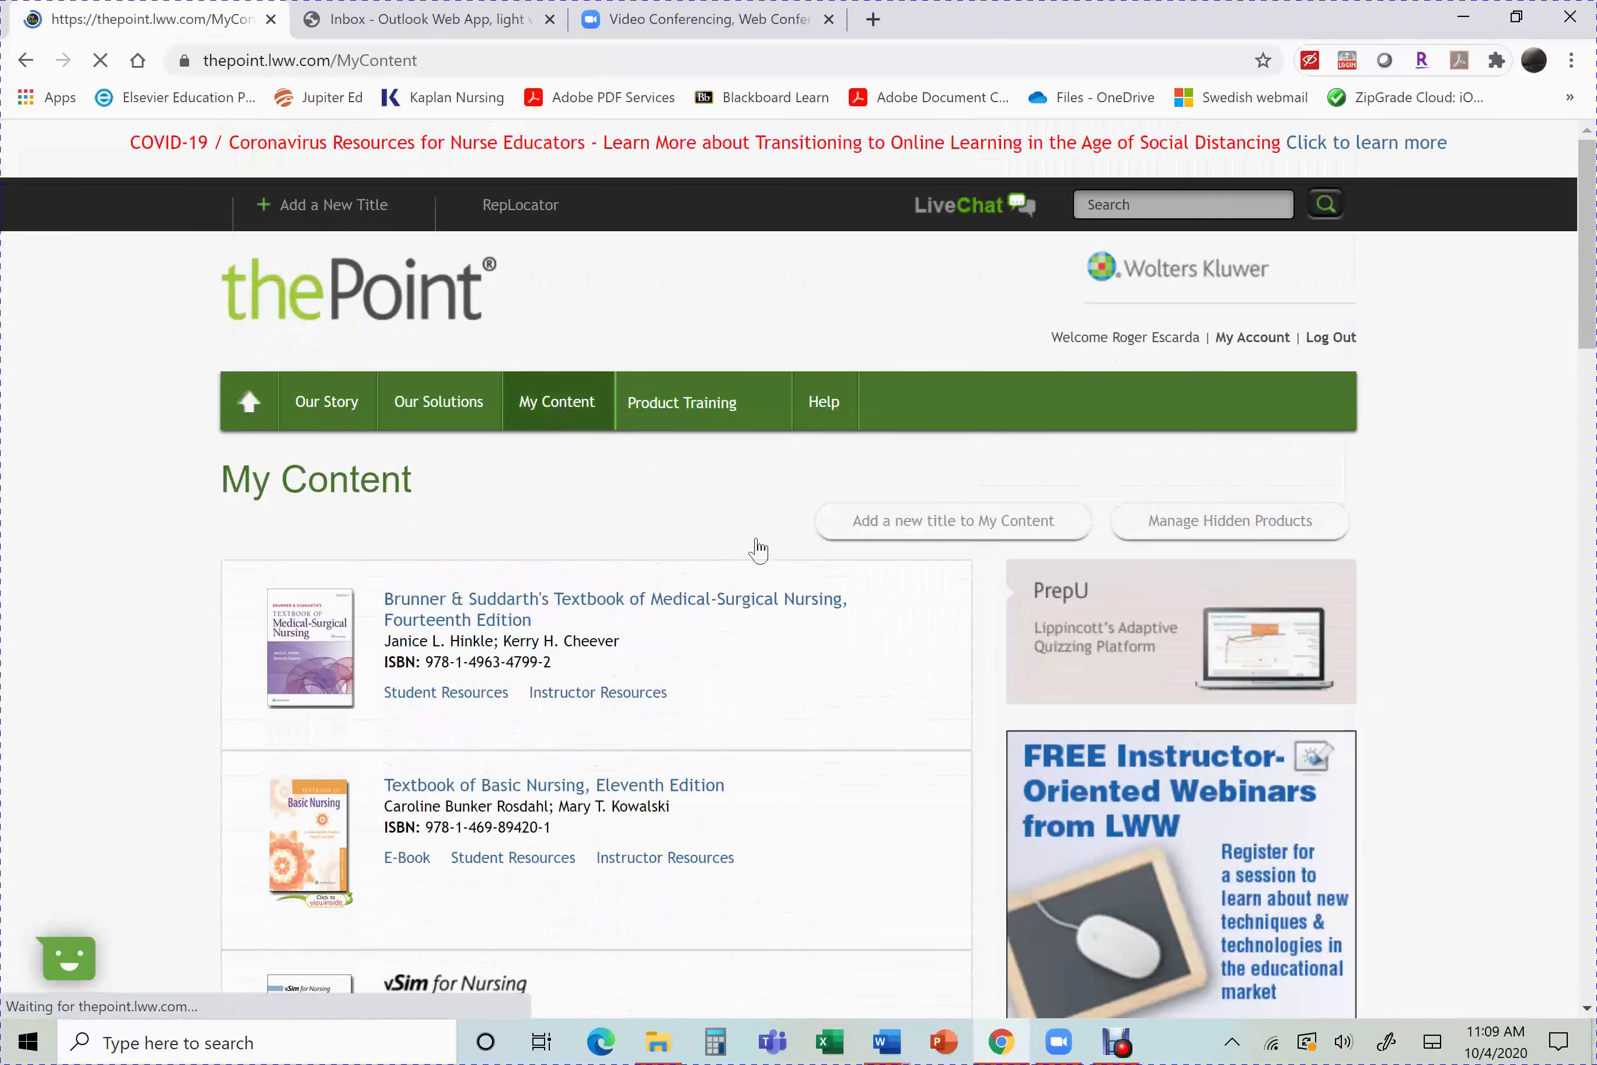
pyautogui.scroll(-7, 756, 550)
pyautogui.scroll(-16, 756, 548)
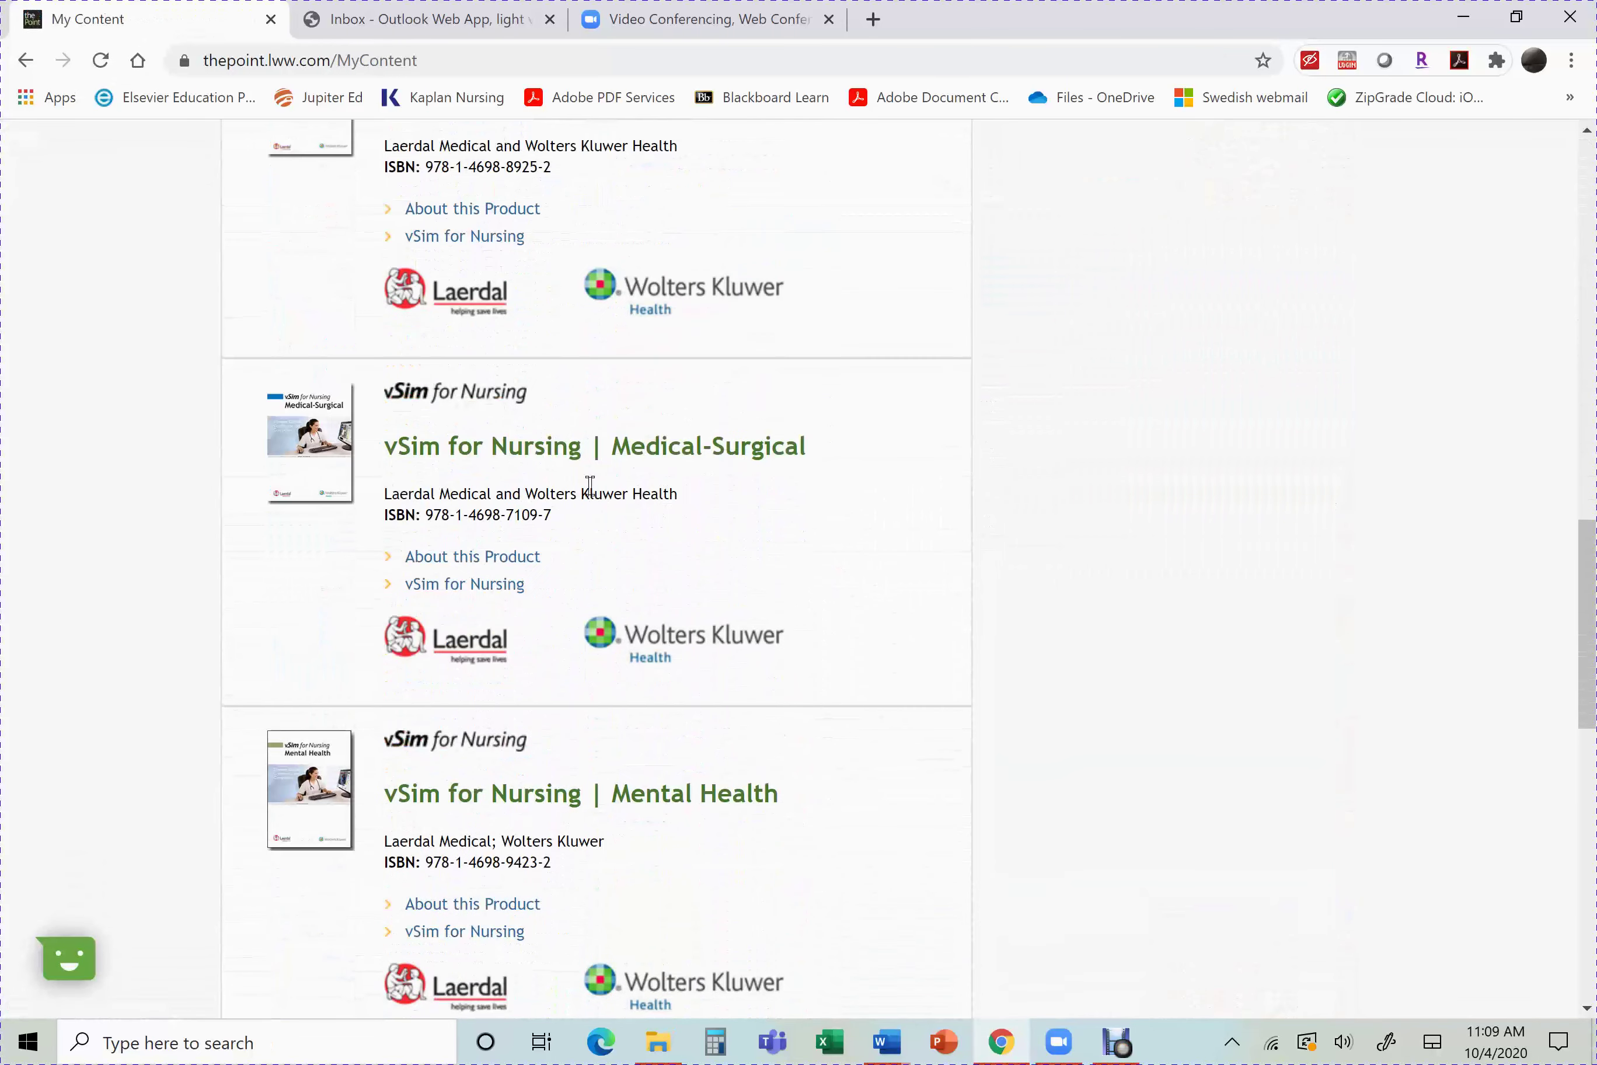
pyautogui.click(317, 450)
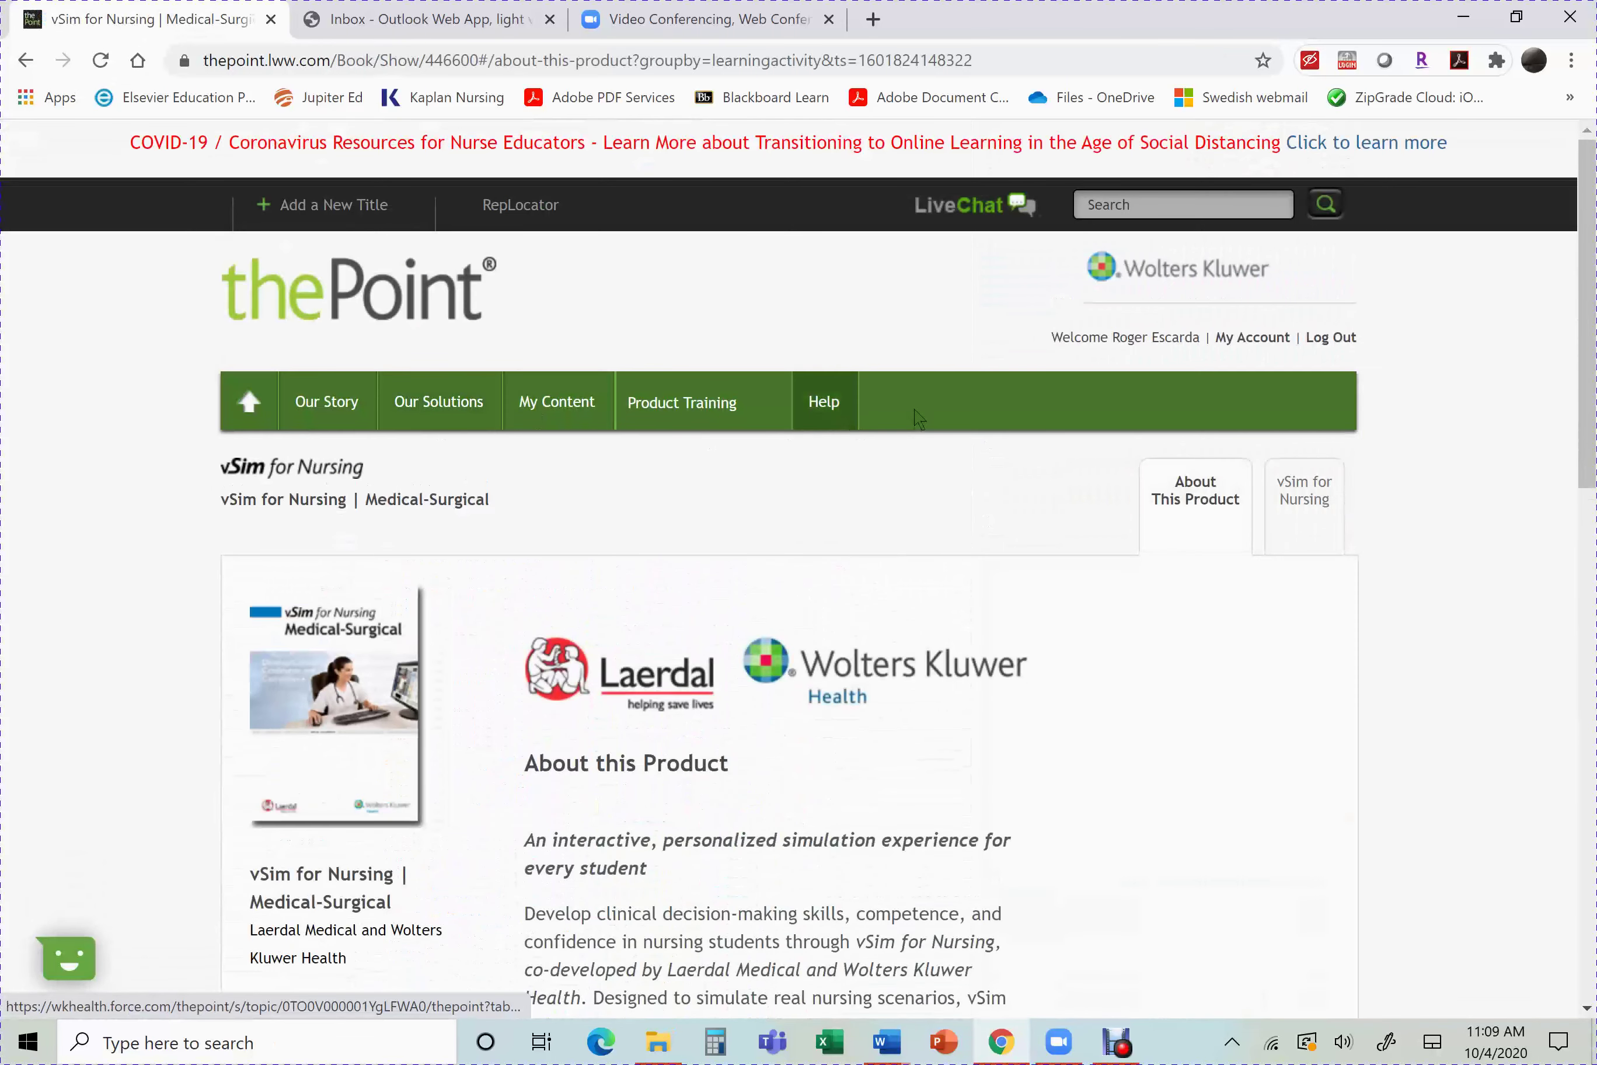
# Step: Under the vSim for Nursing tab, review the nine active classes listed in My Classes
pyautogui.click(1318, 503)
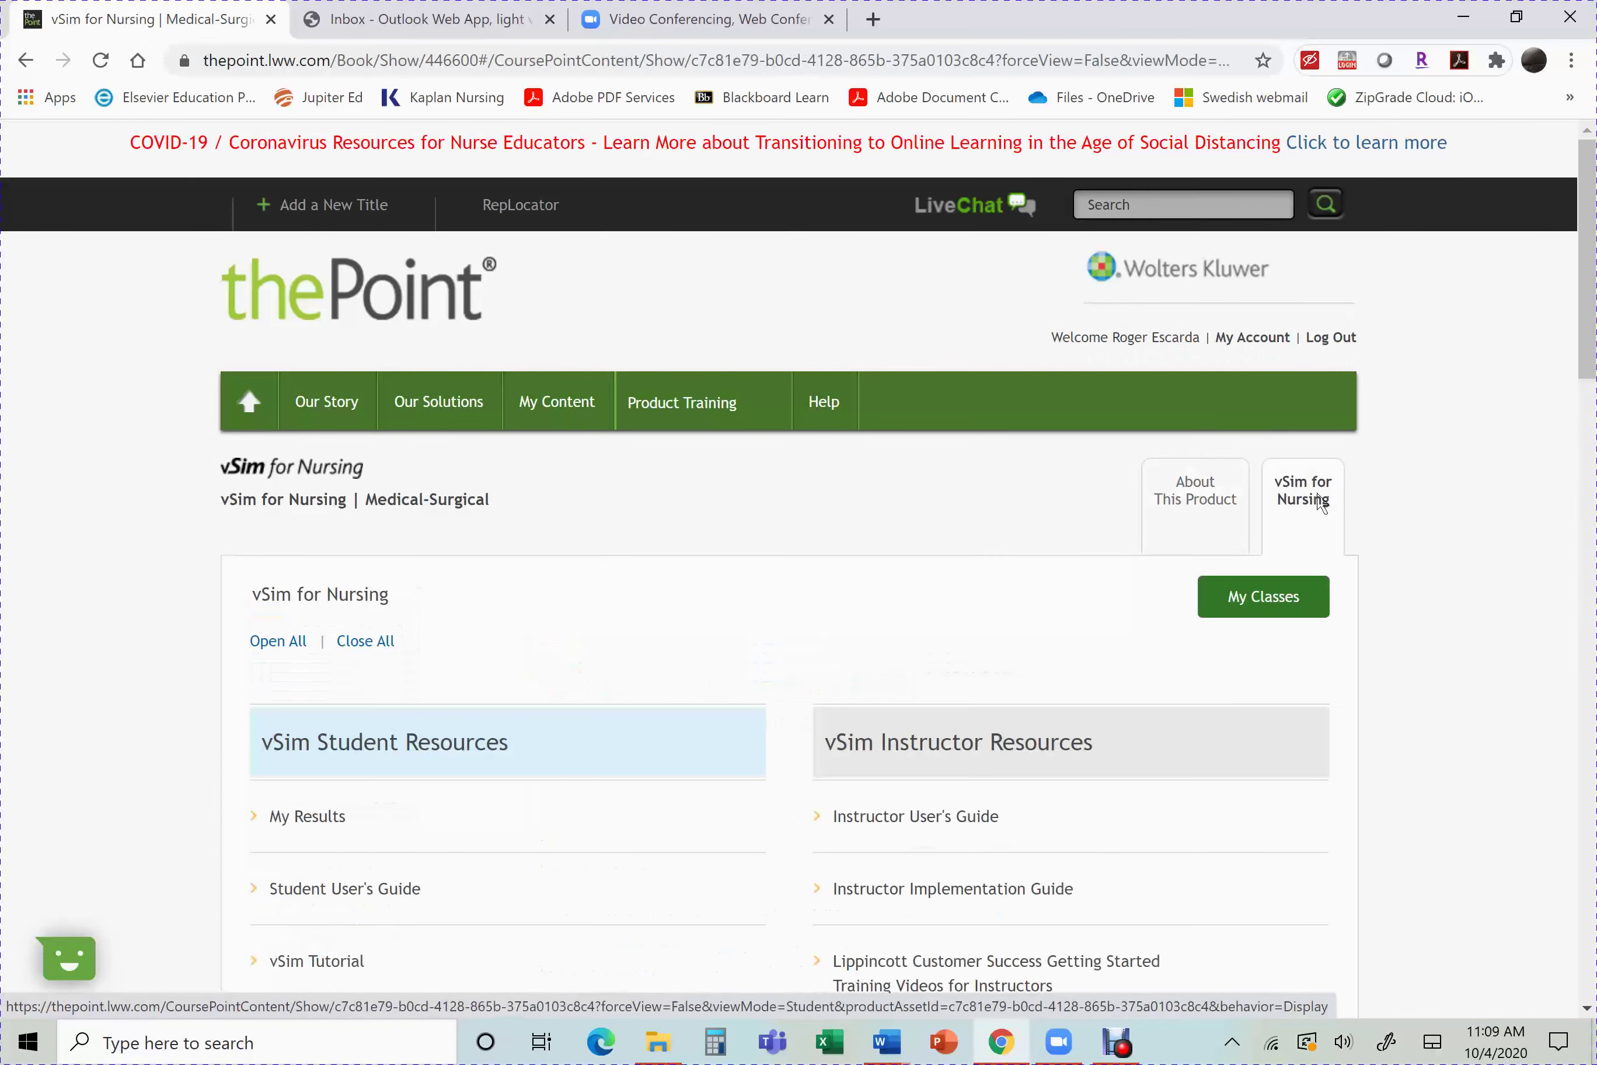
pyautogui.scroll(-3, 1318, 501)
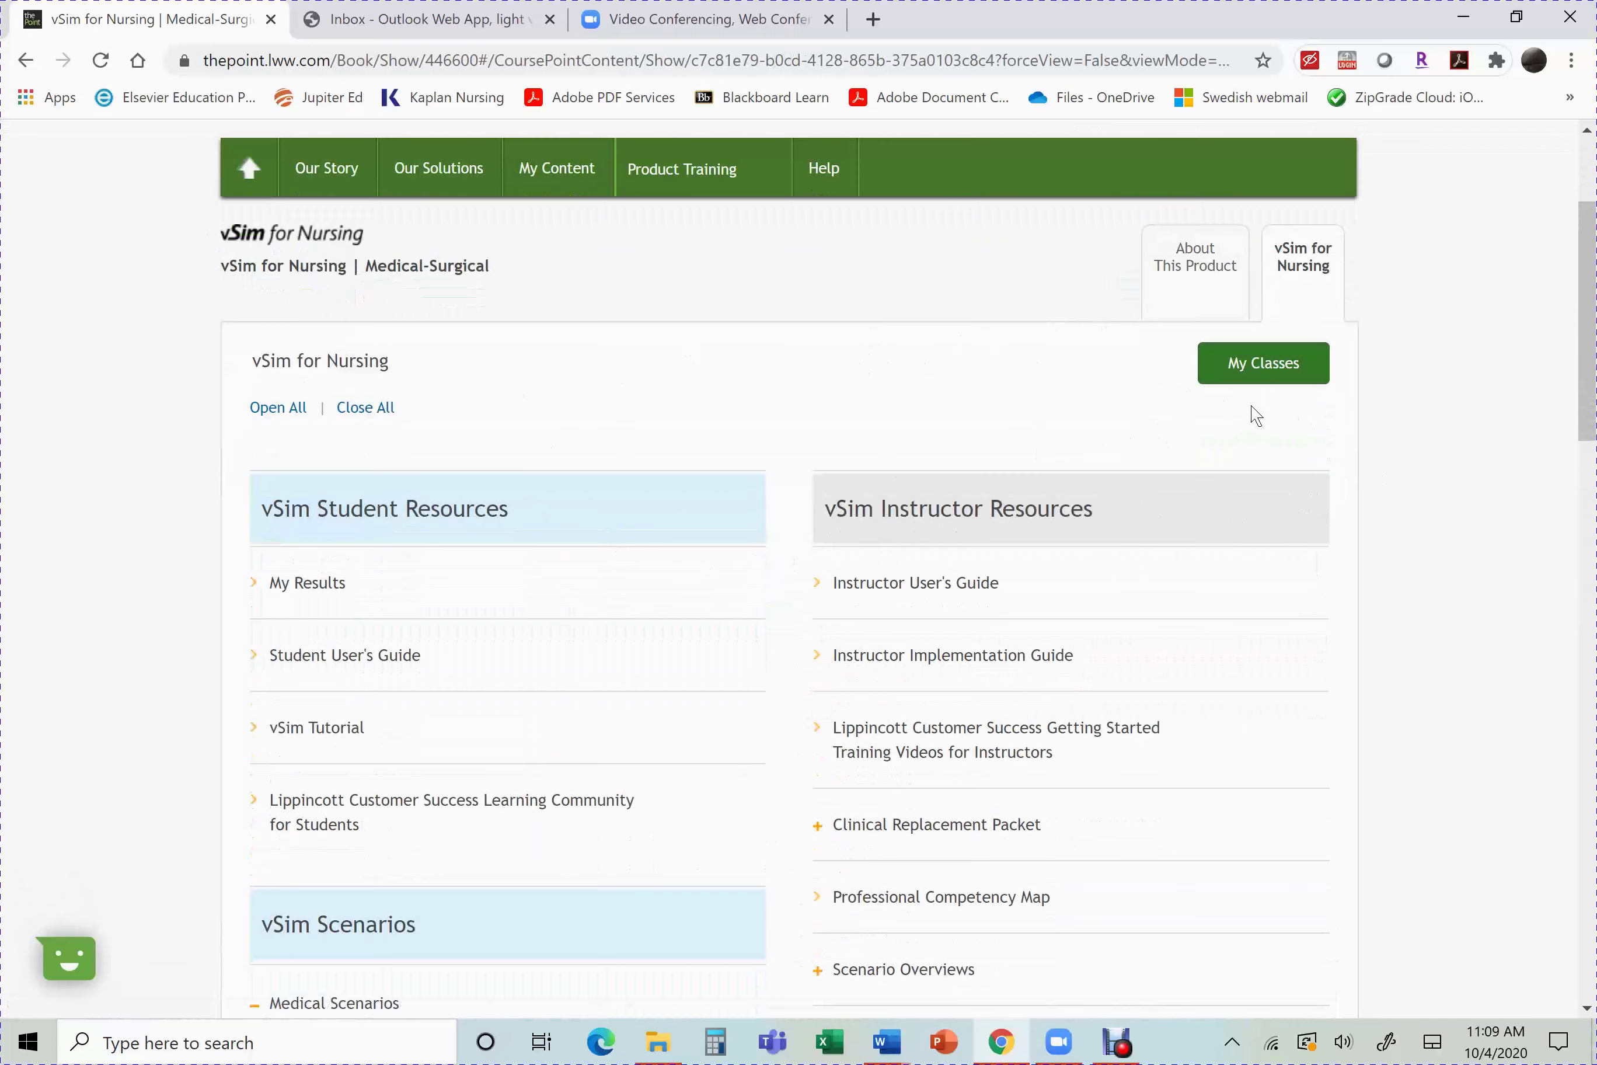
pyautogui.click(1257, 366)
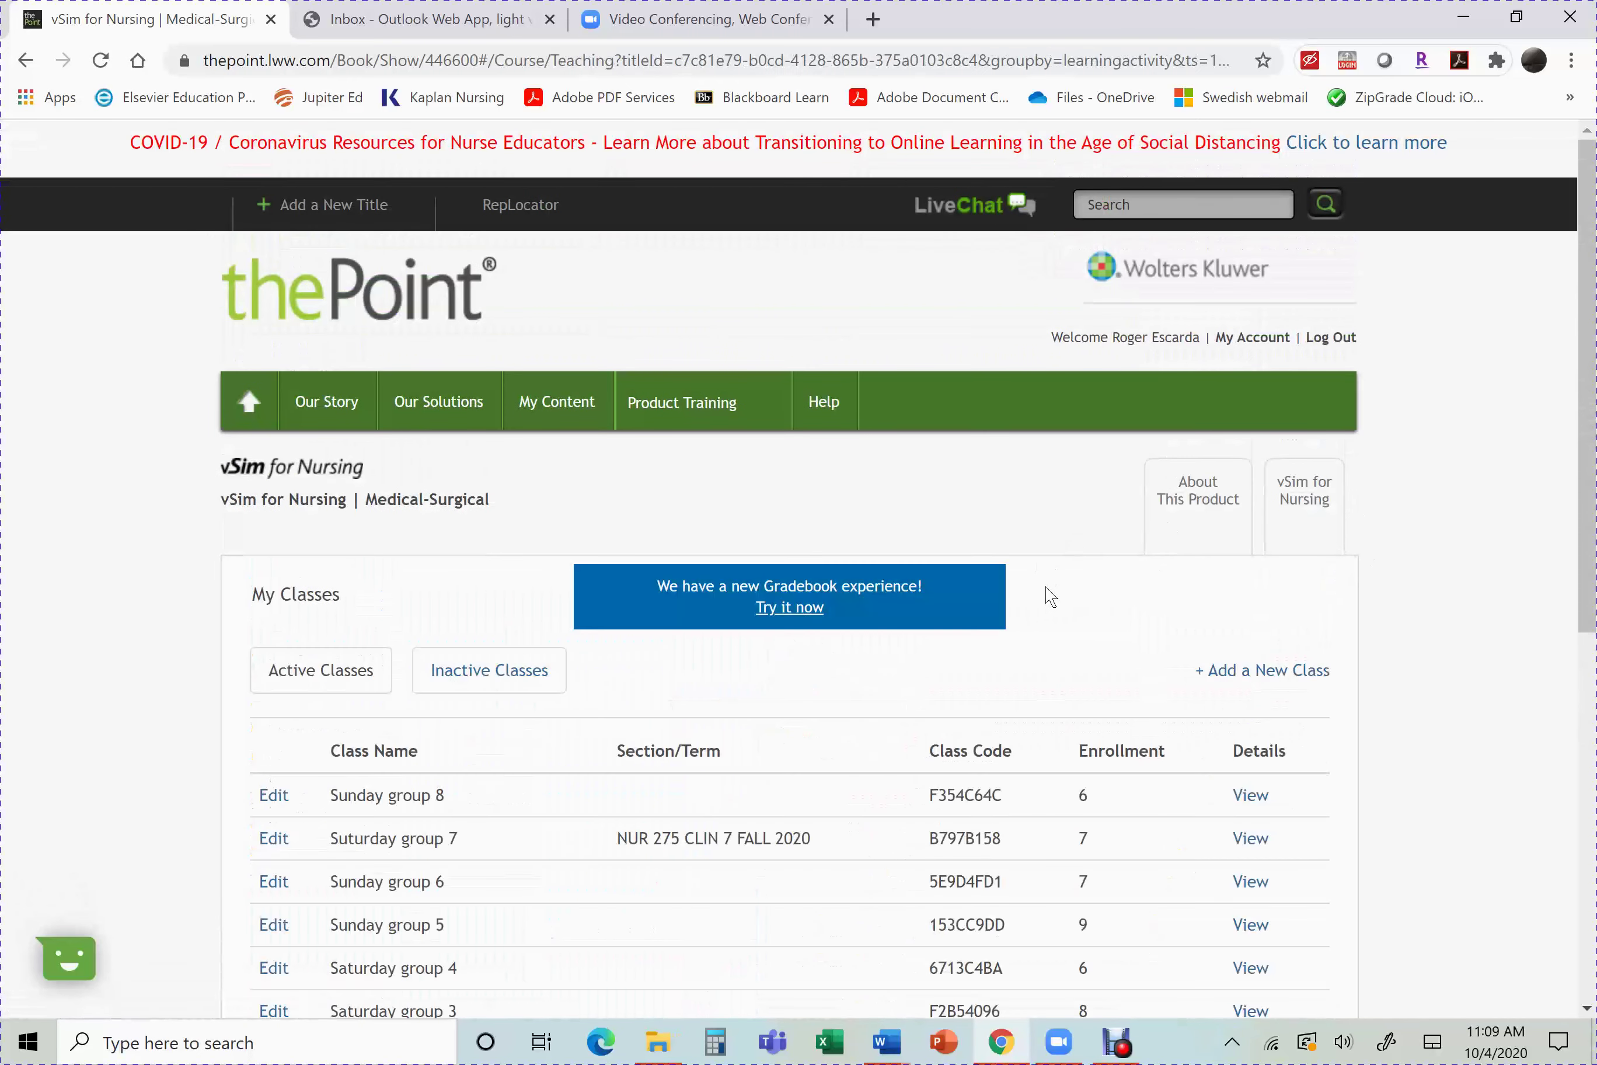
pyautogui.scroll(-5, 1080, 595)
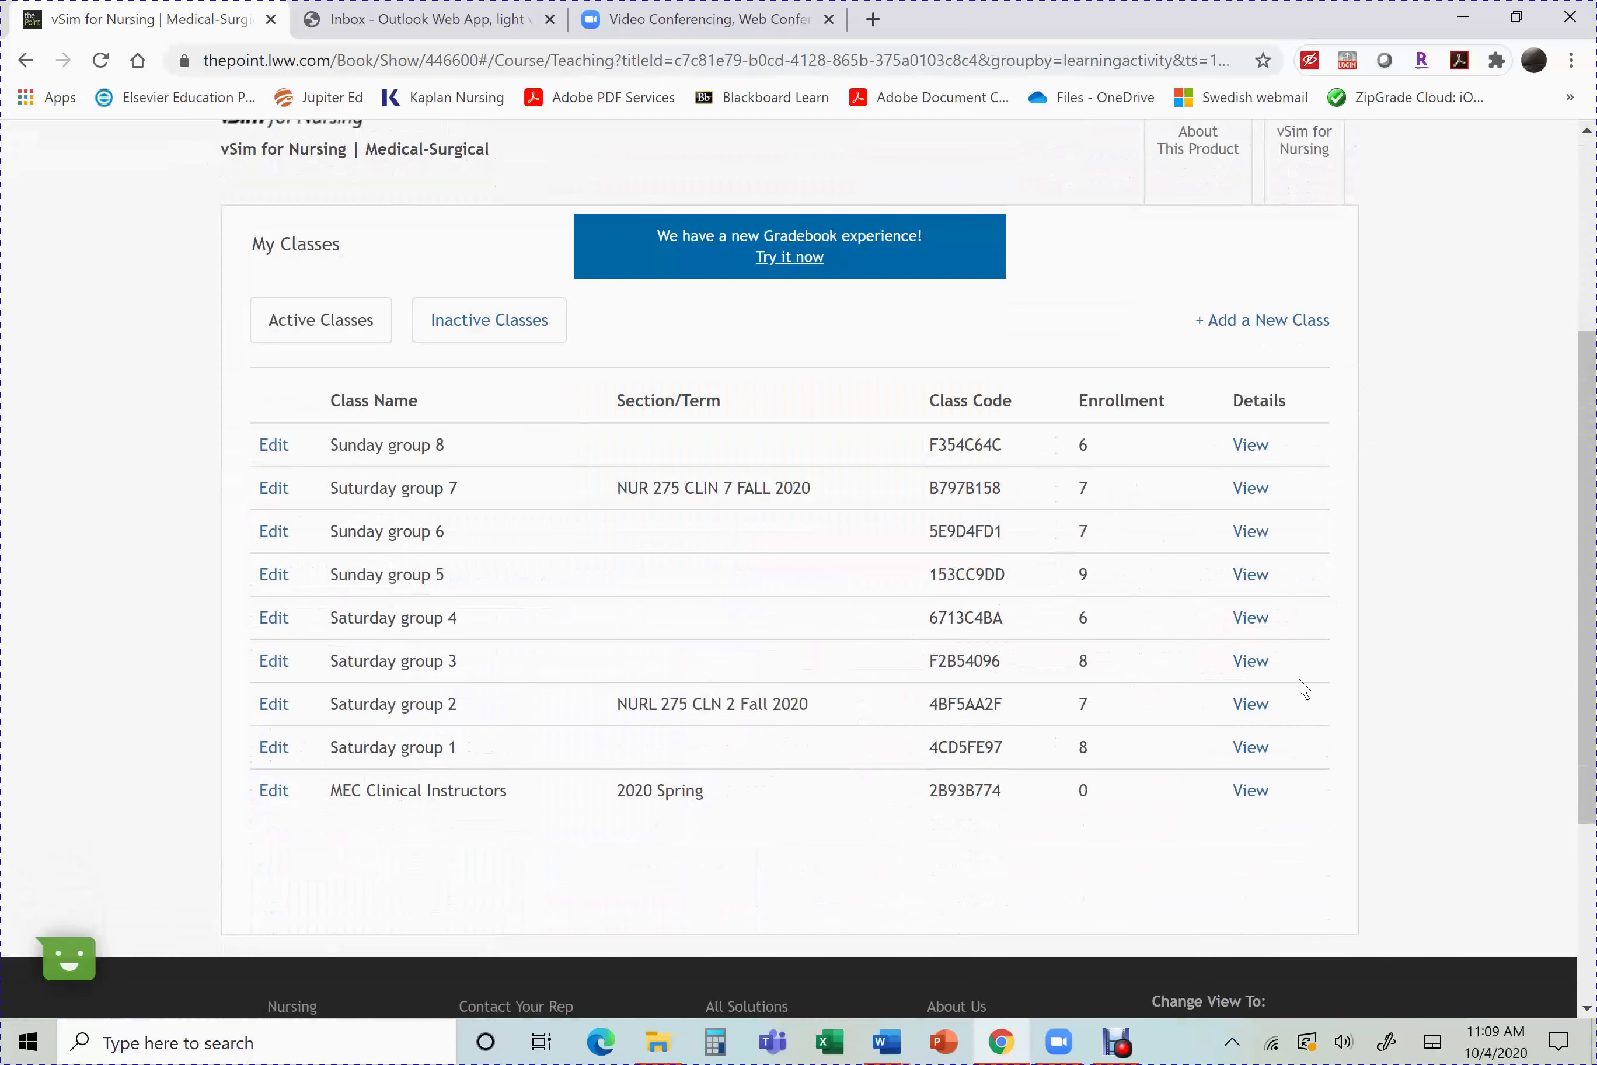
pyautogui.scroll(3, 1373, 517)
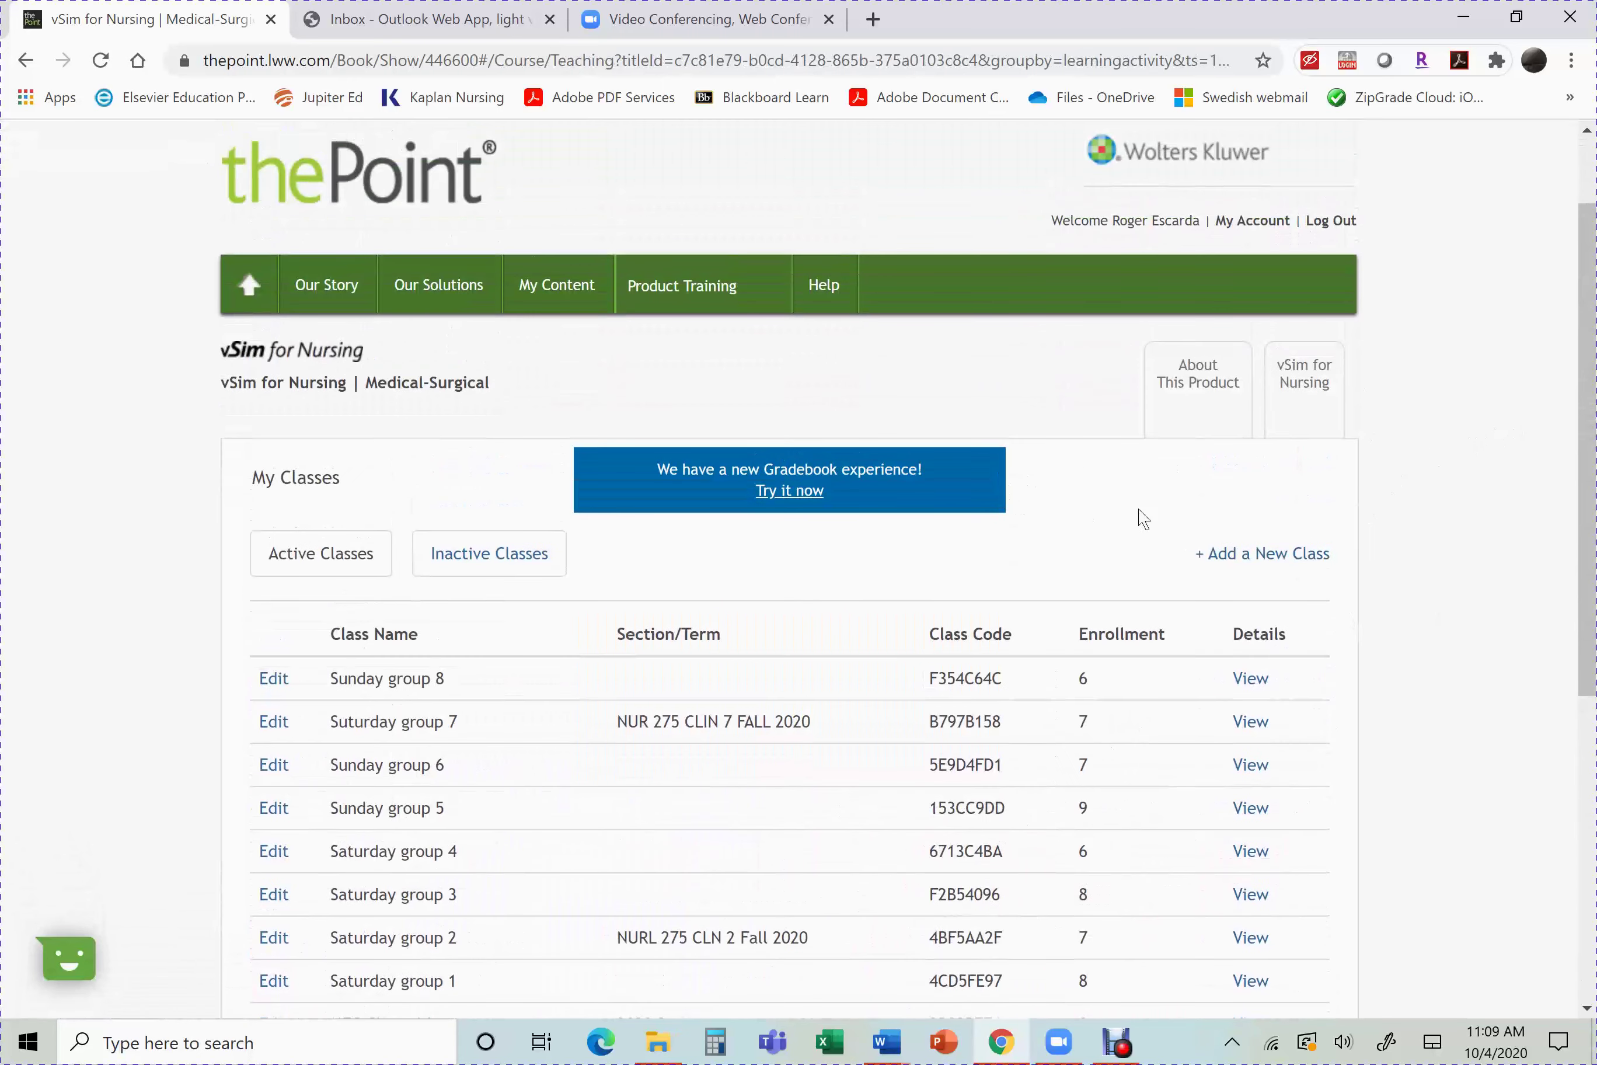
# Step: Start a new class for Medgar Evers College (CUNY) with program type ADN/ASN
pyautogui.click(1249, 552)
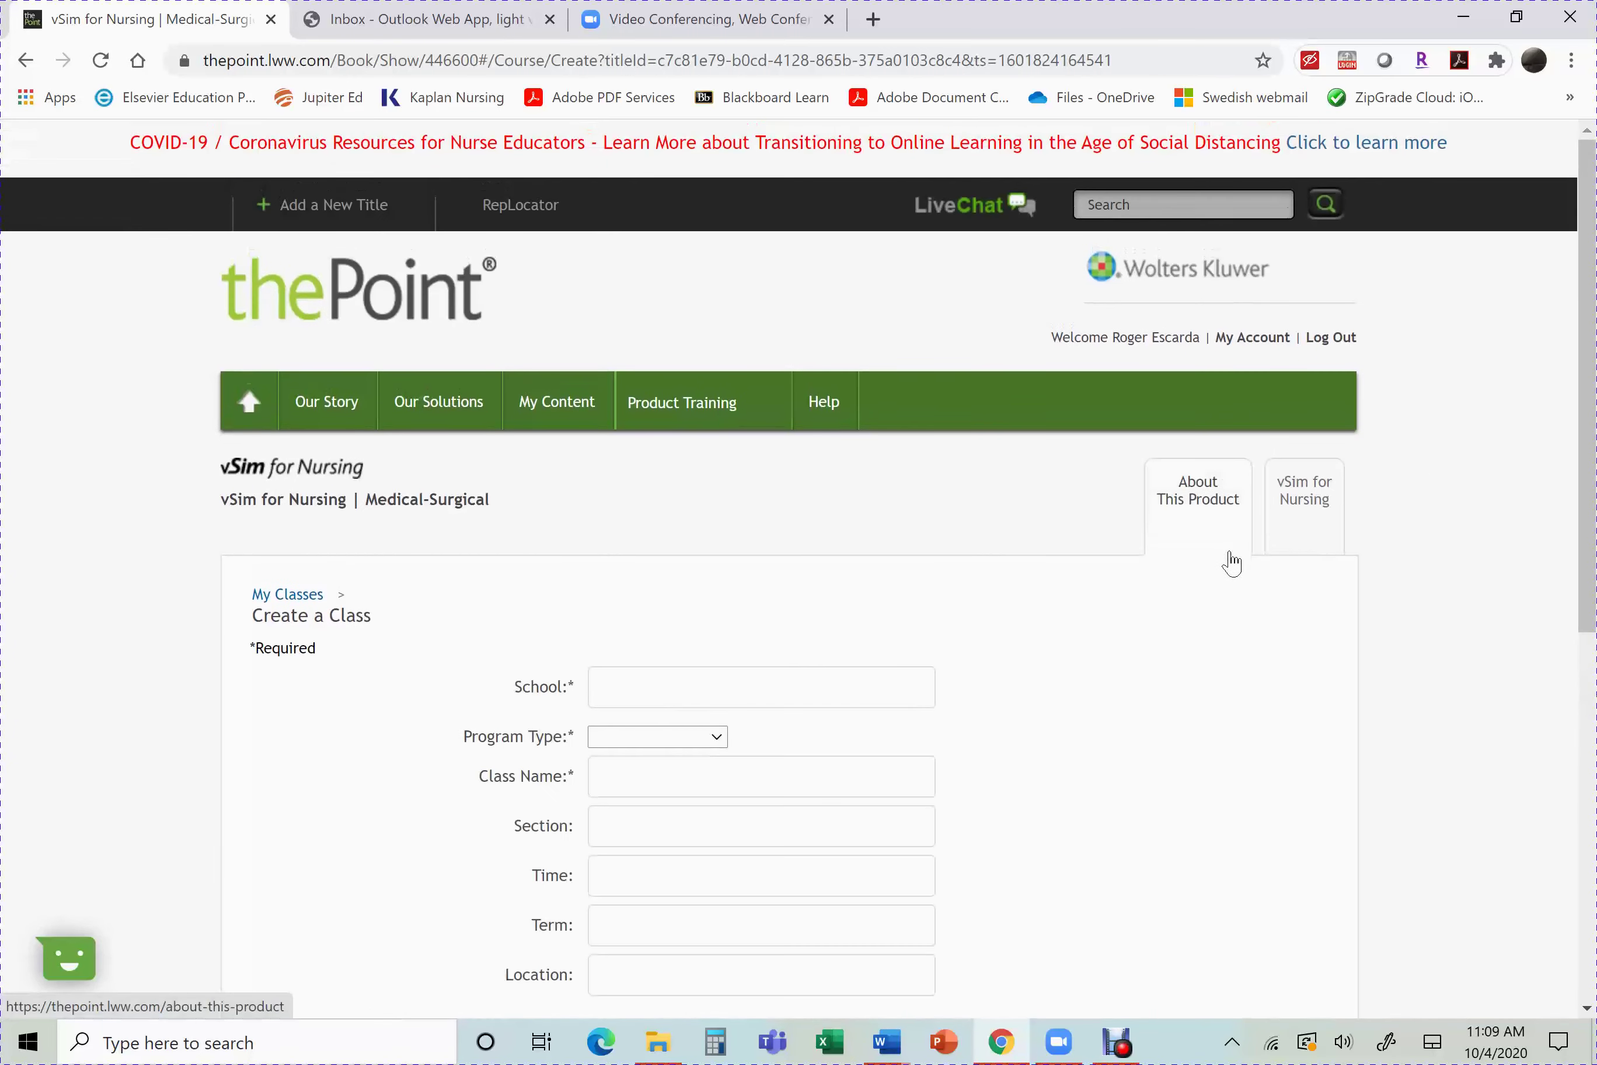
pyautogui.scroll(-5, 1116, 546)
pyautogui.click(759, 336)
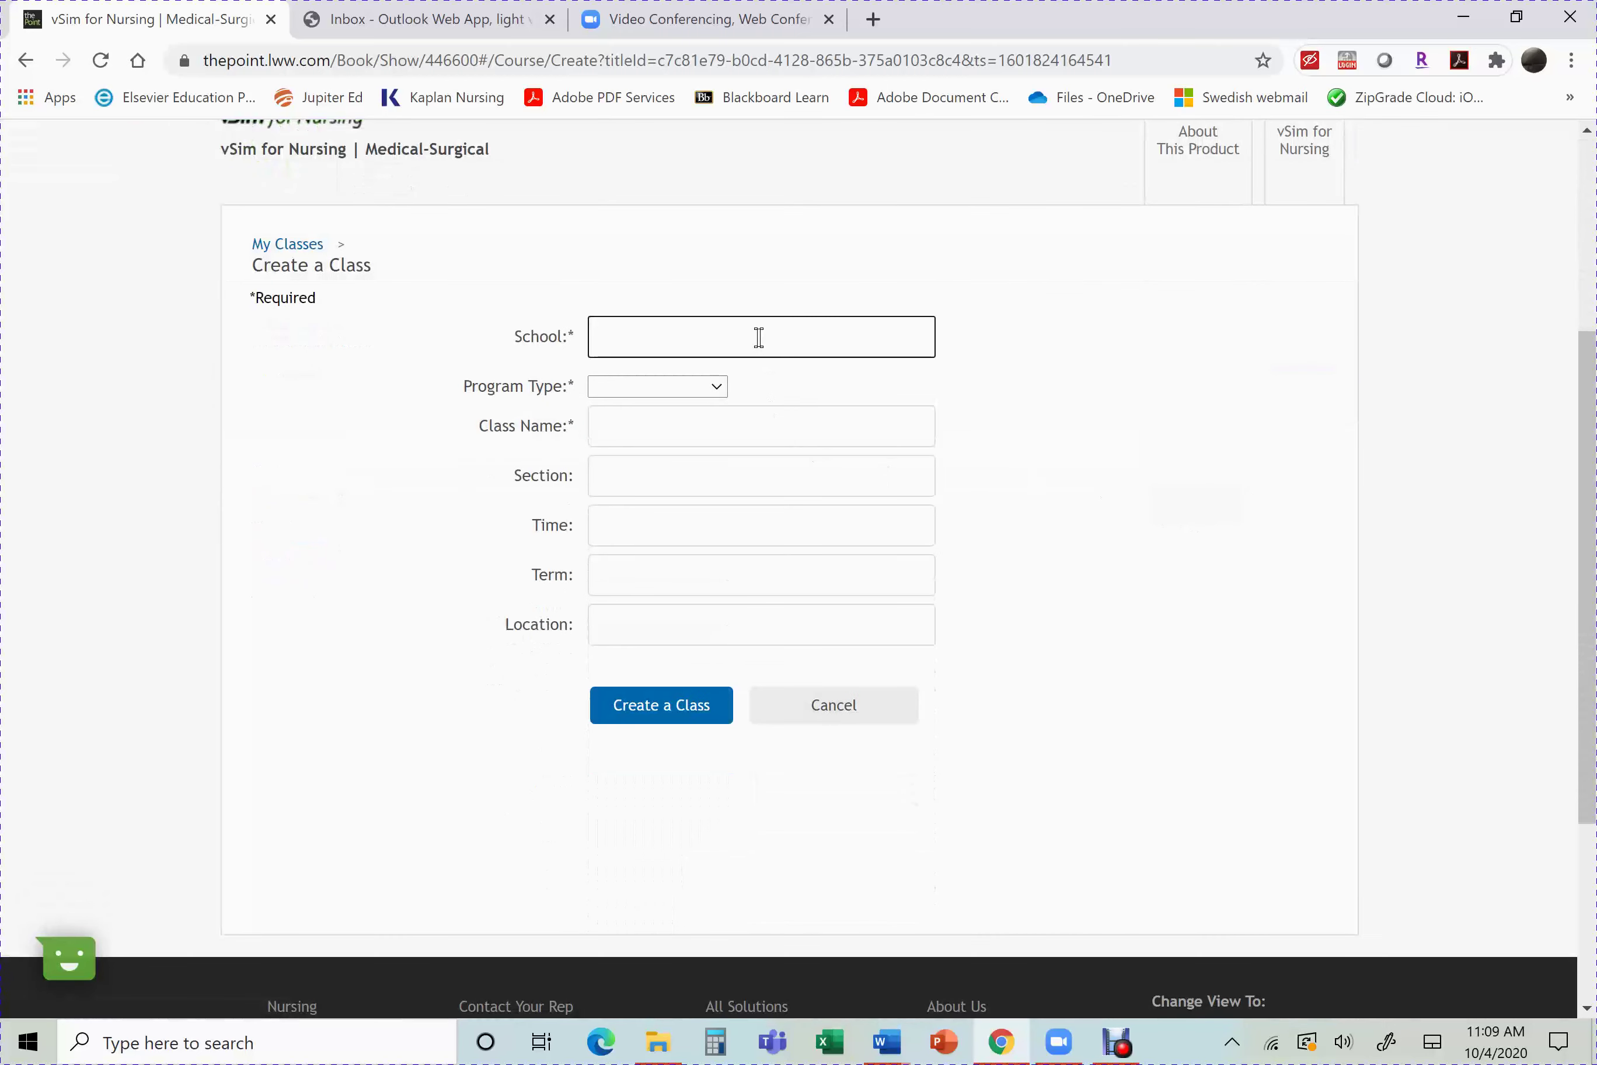
pyautogui.write('medgar evers')
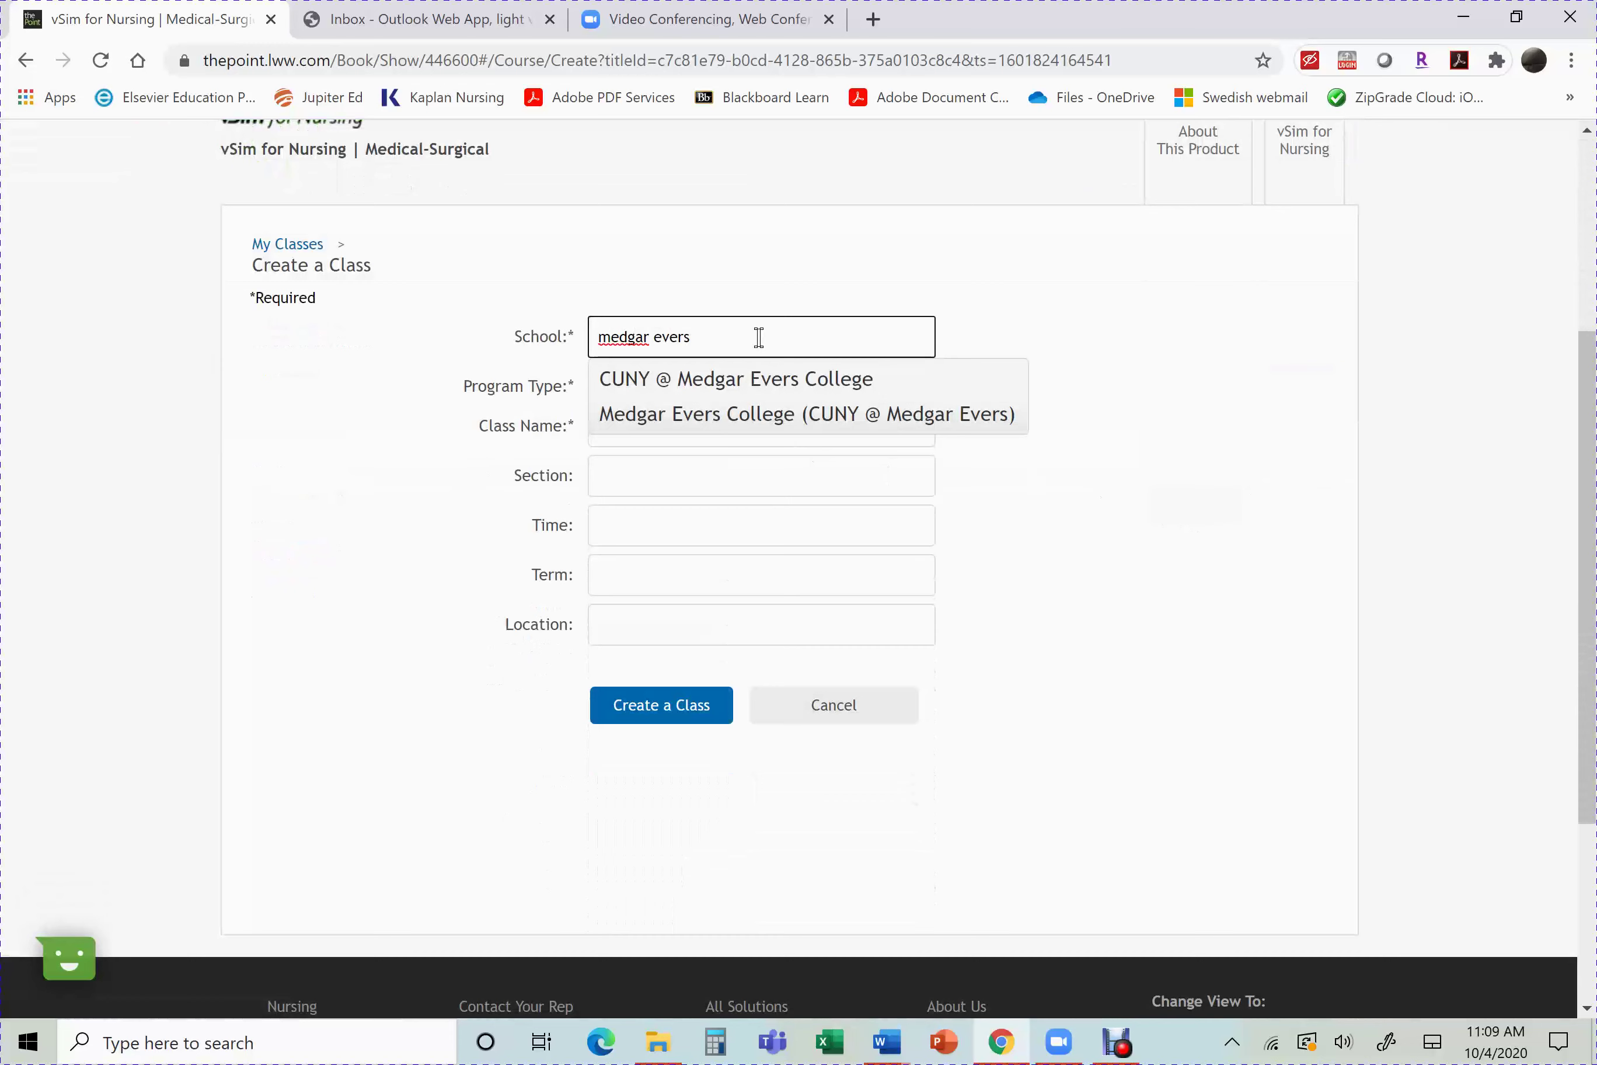
pyautogui.click(801, 419)
pyautogui.click(717, 387)
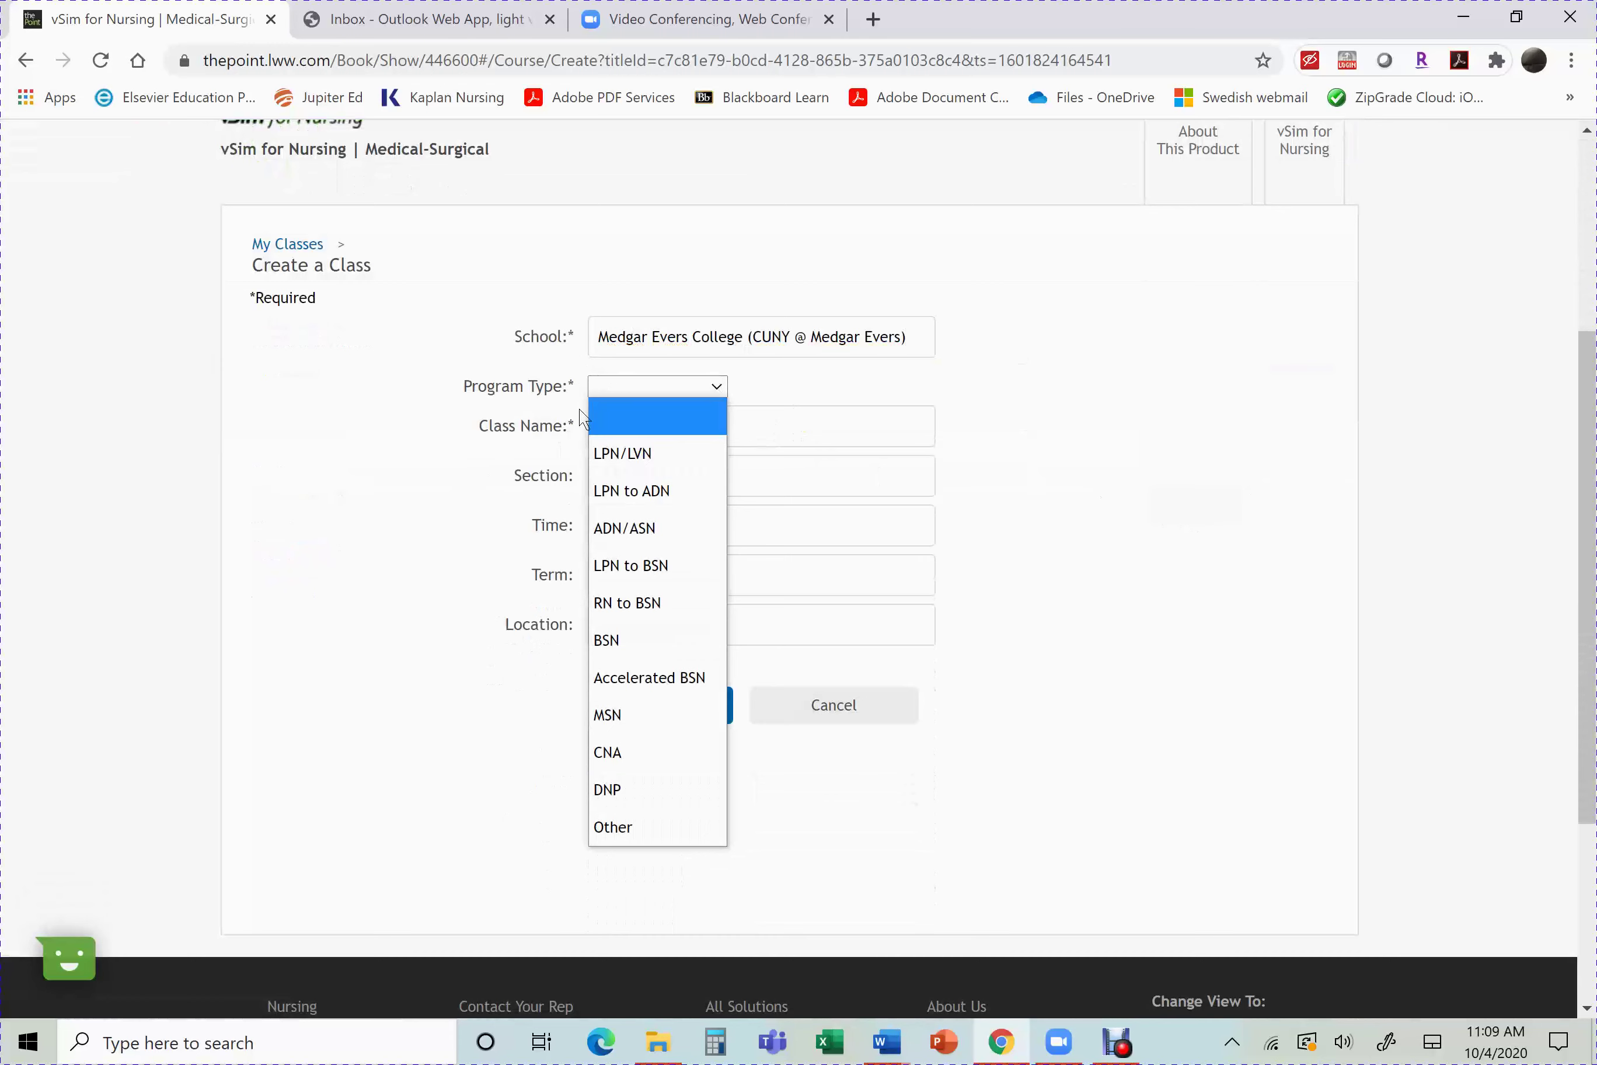
pyautogui.click(660, 535)
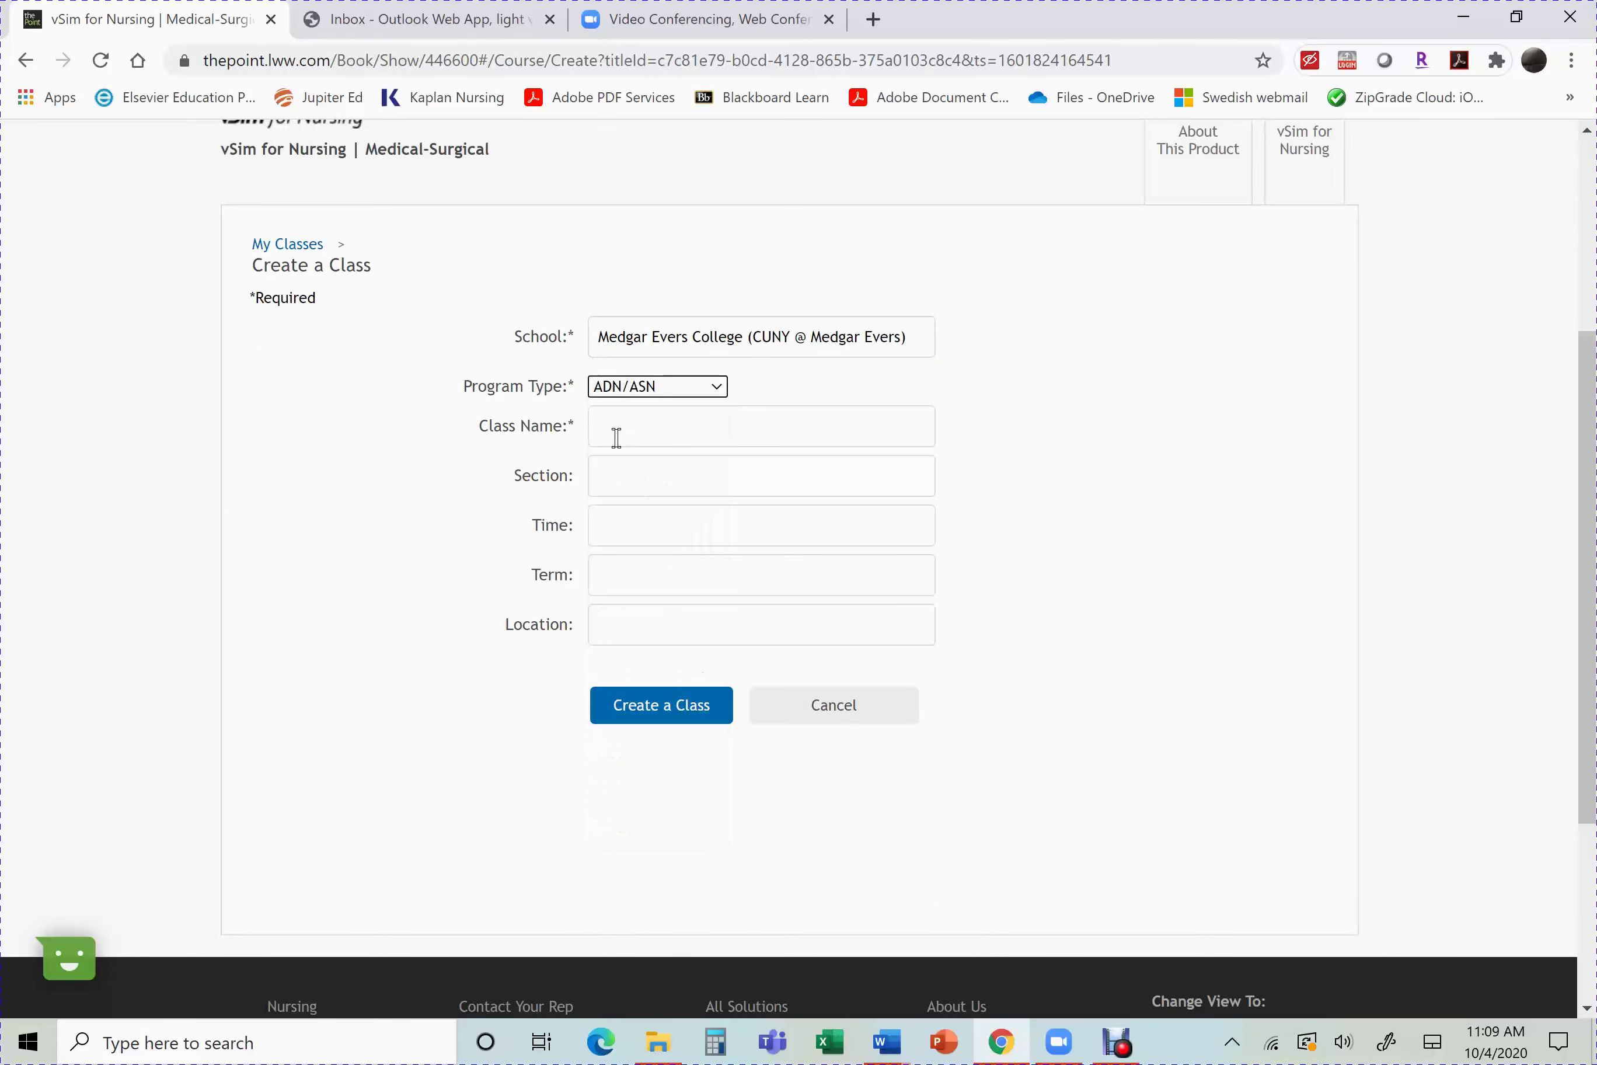
# Step: Enter the class name 'Fall 2020 NUR 275 Group 1' and leave Section blank
pyautogui.click(637, 433)
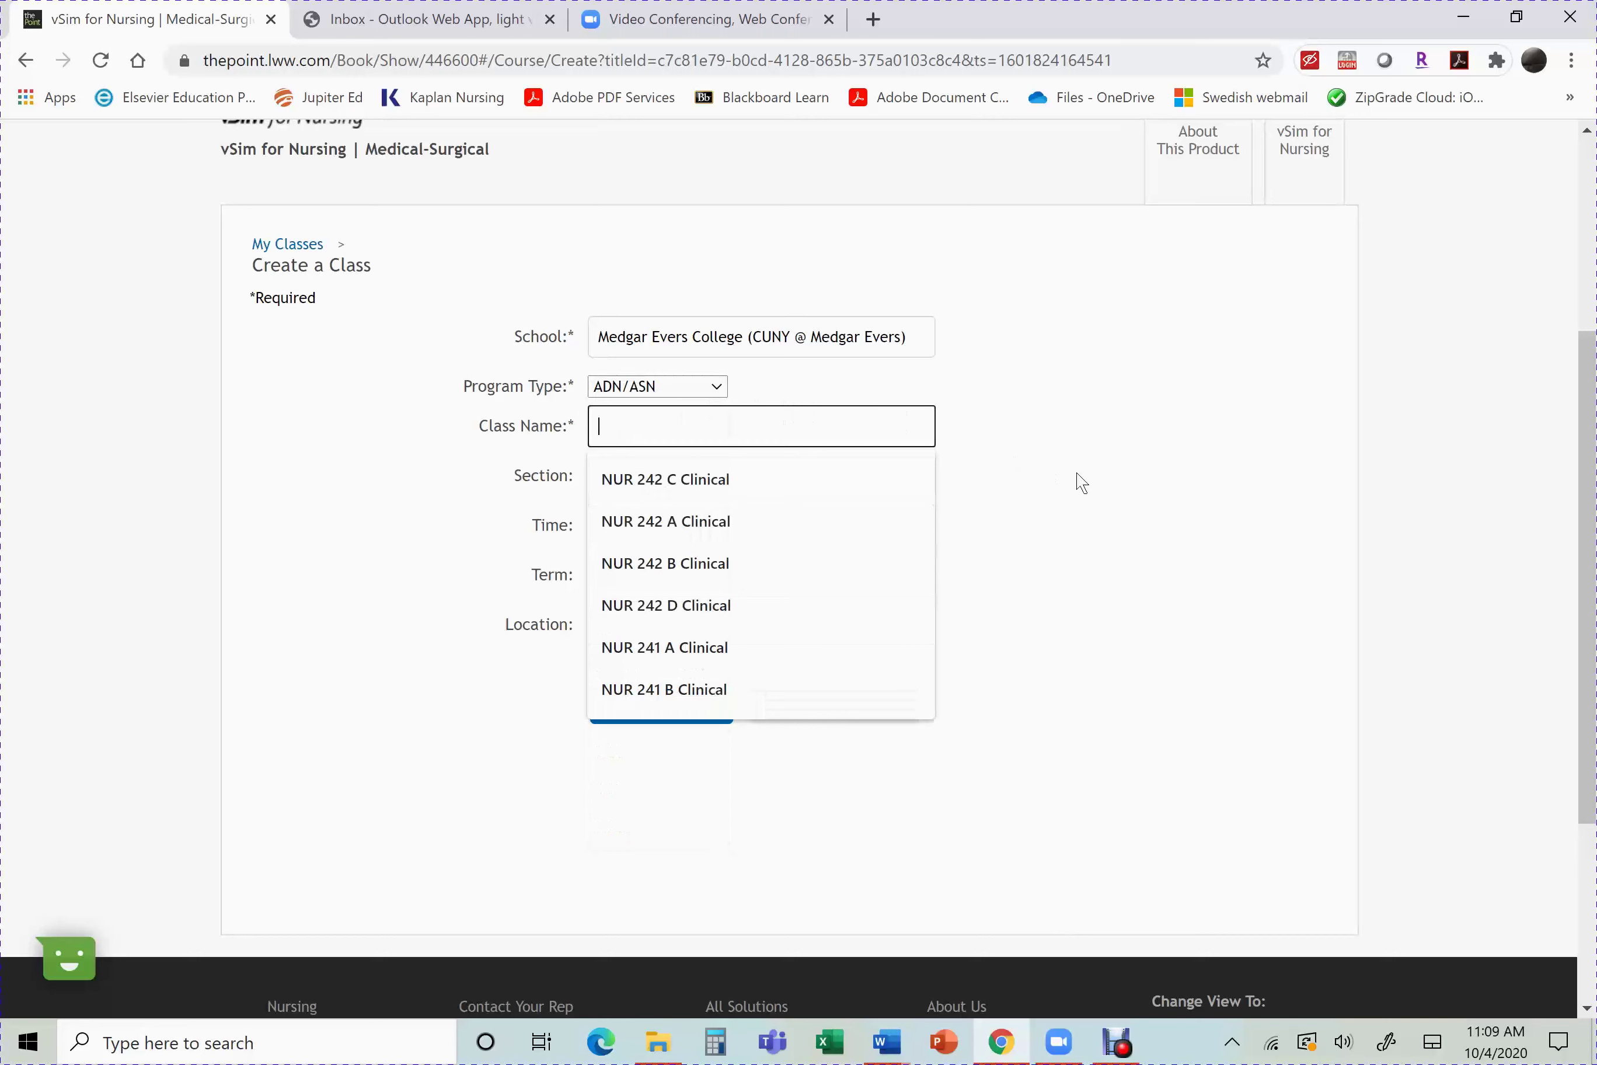
pyautogui.write('NU')
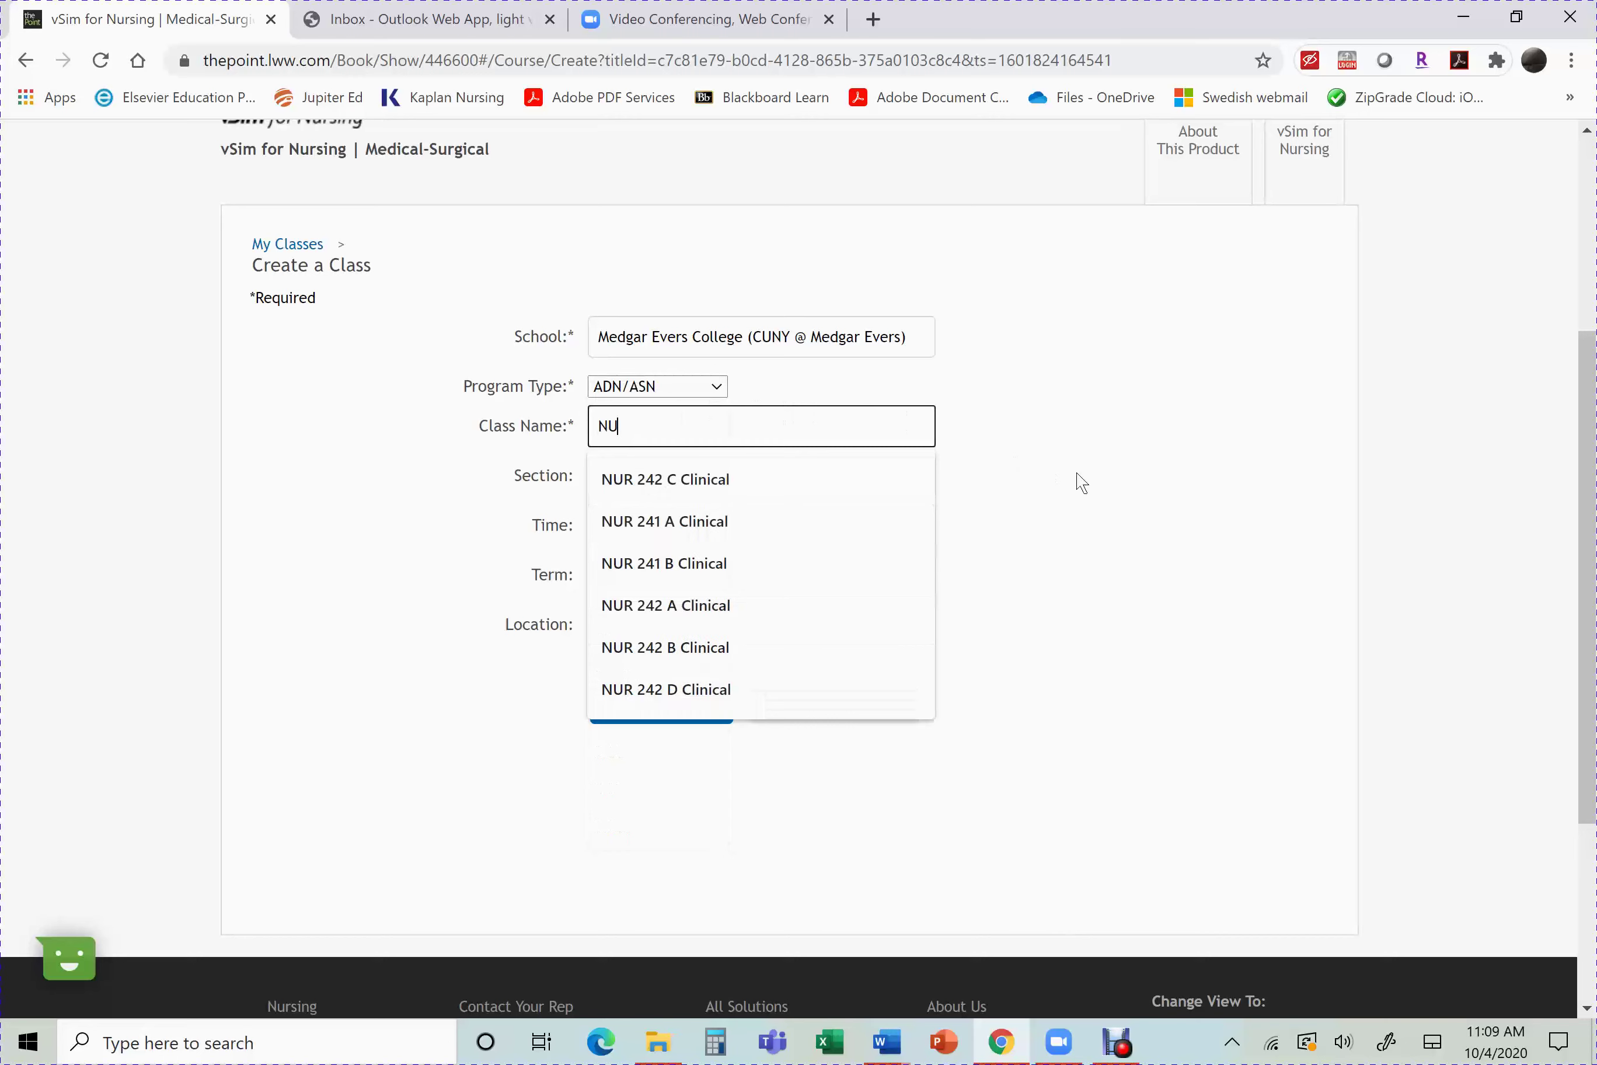
pyautogui.write('R 275')
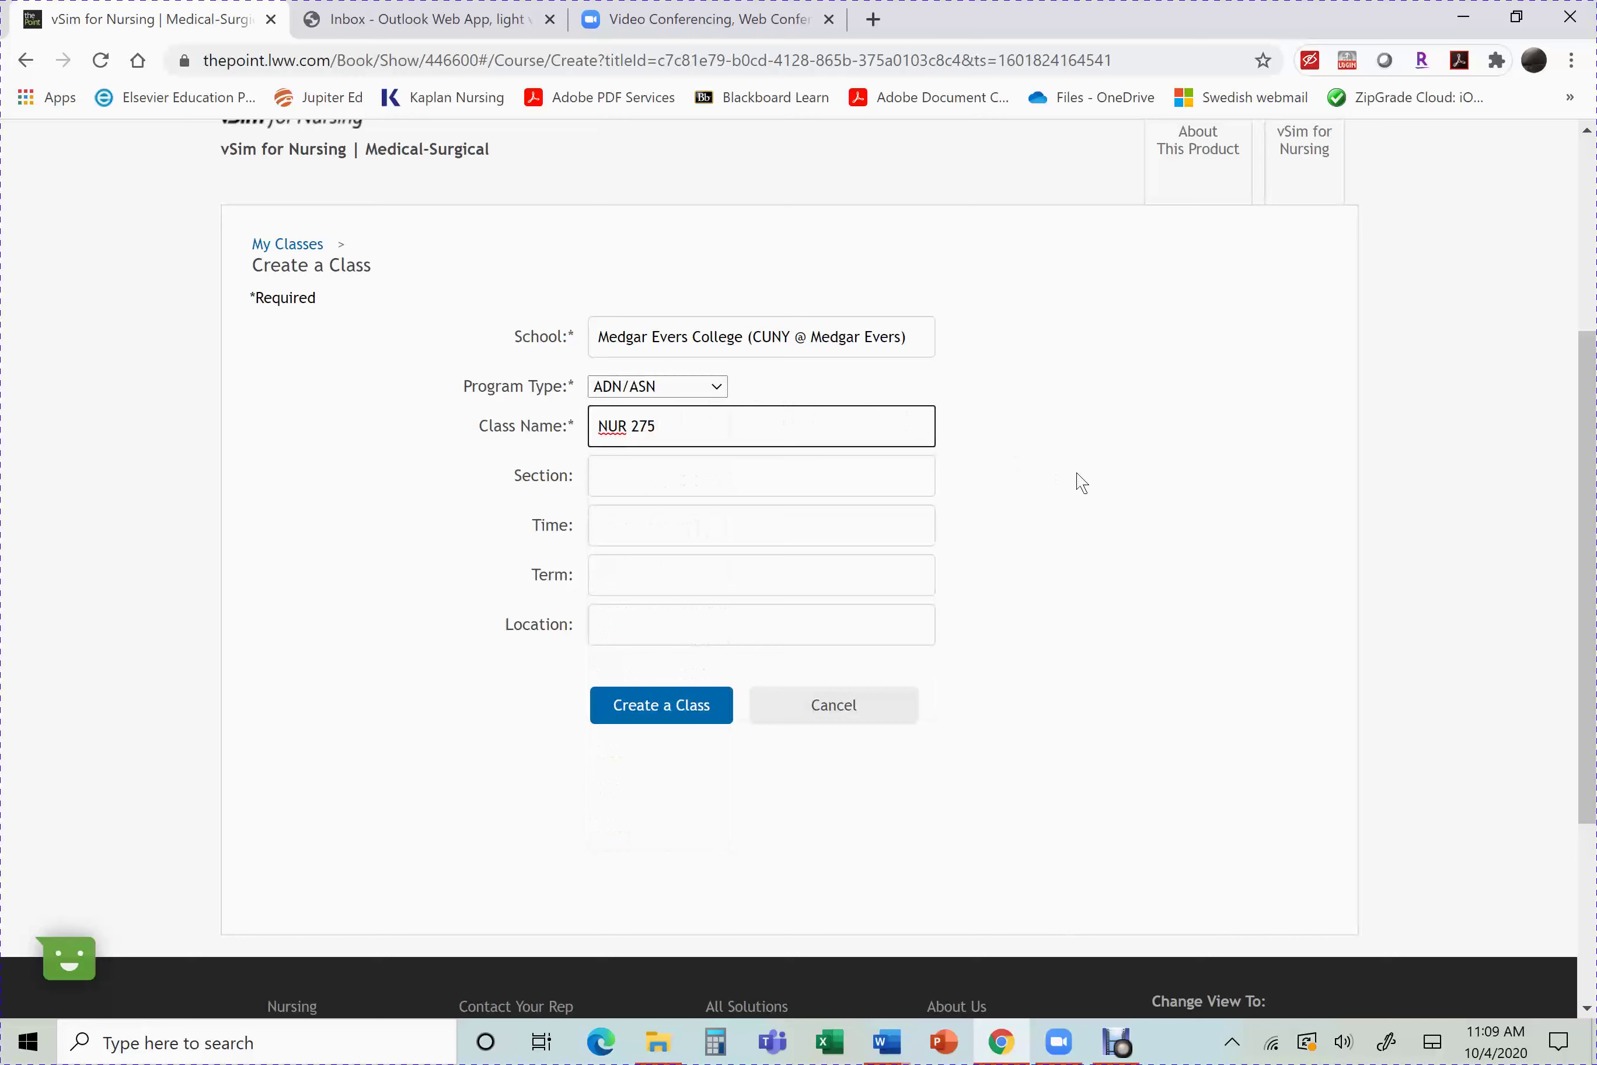
pyautogui.write('S')
pyautogui.press('BackSpace')
pyautogui.write('F')
pyautogui.press('BackSpace')
pyautogui.write('Fall 2020')
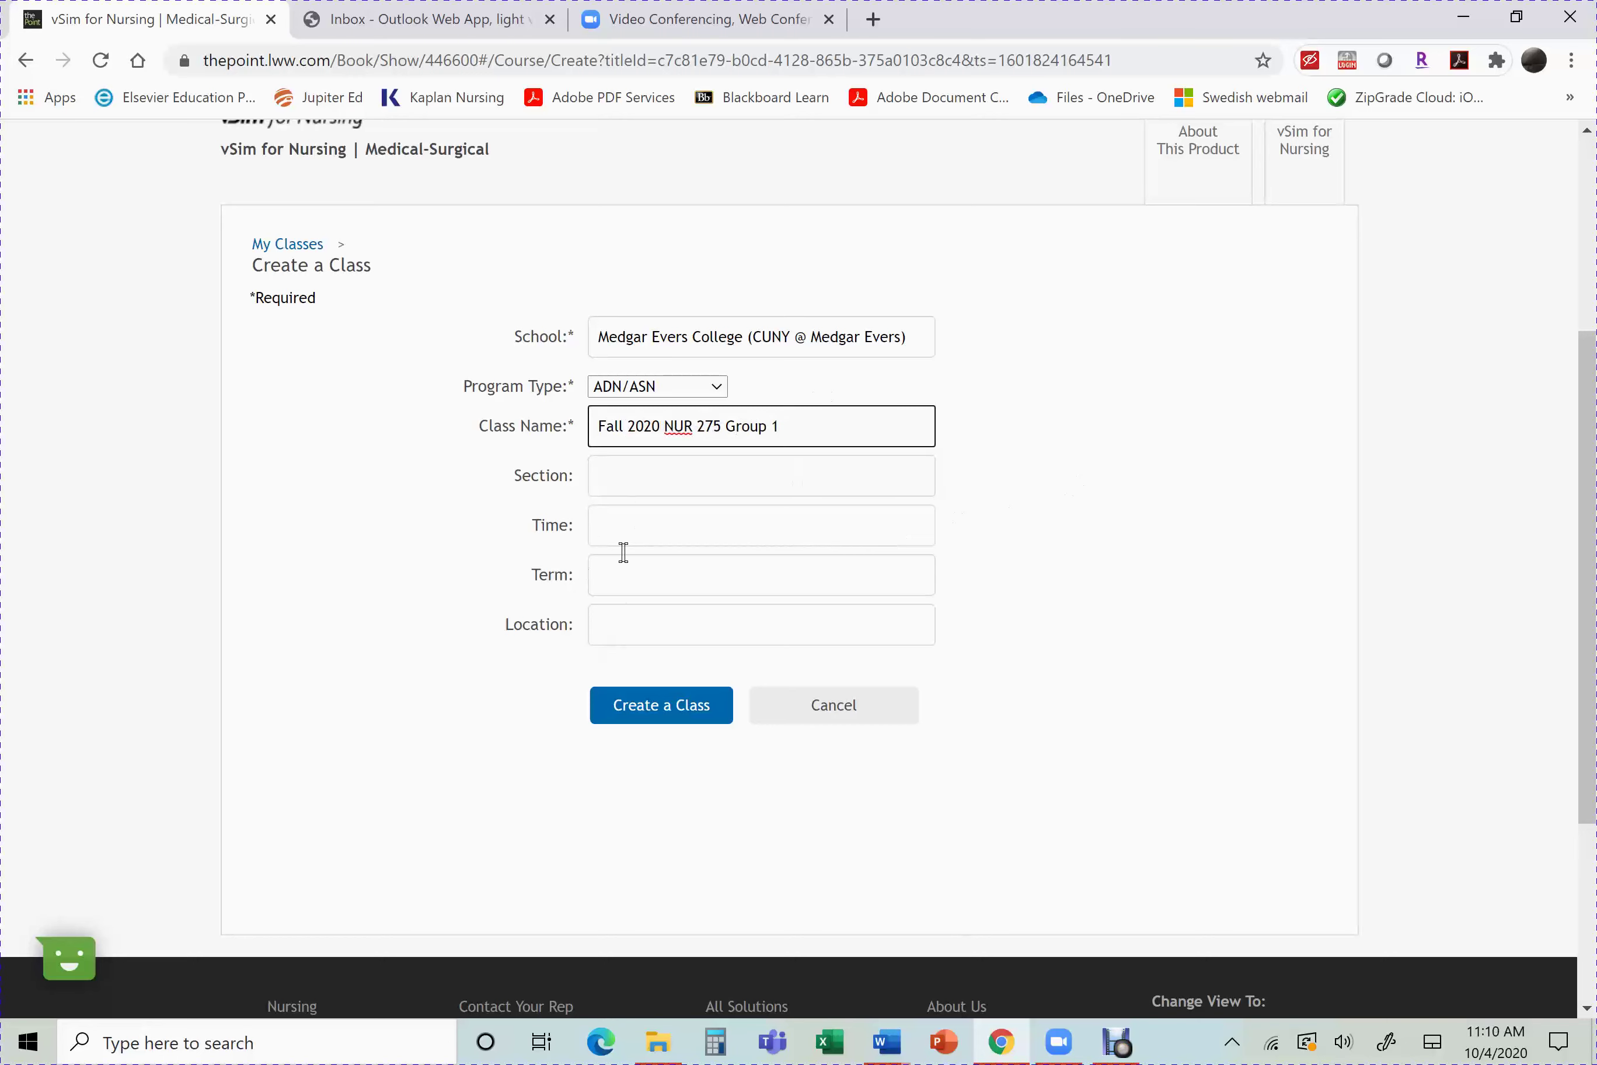
pyautogui.click(673, 473)
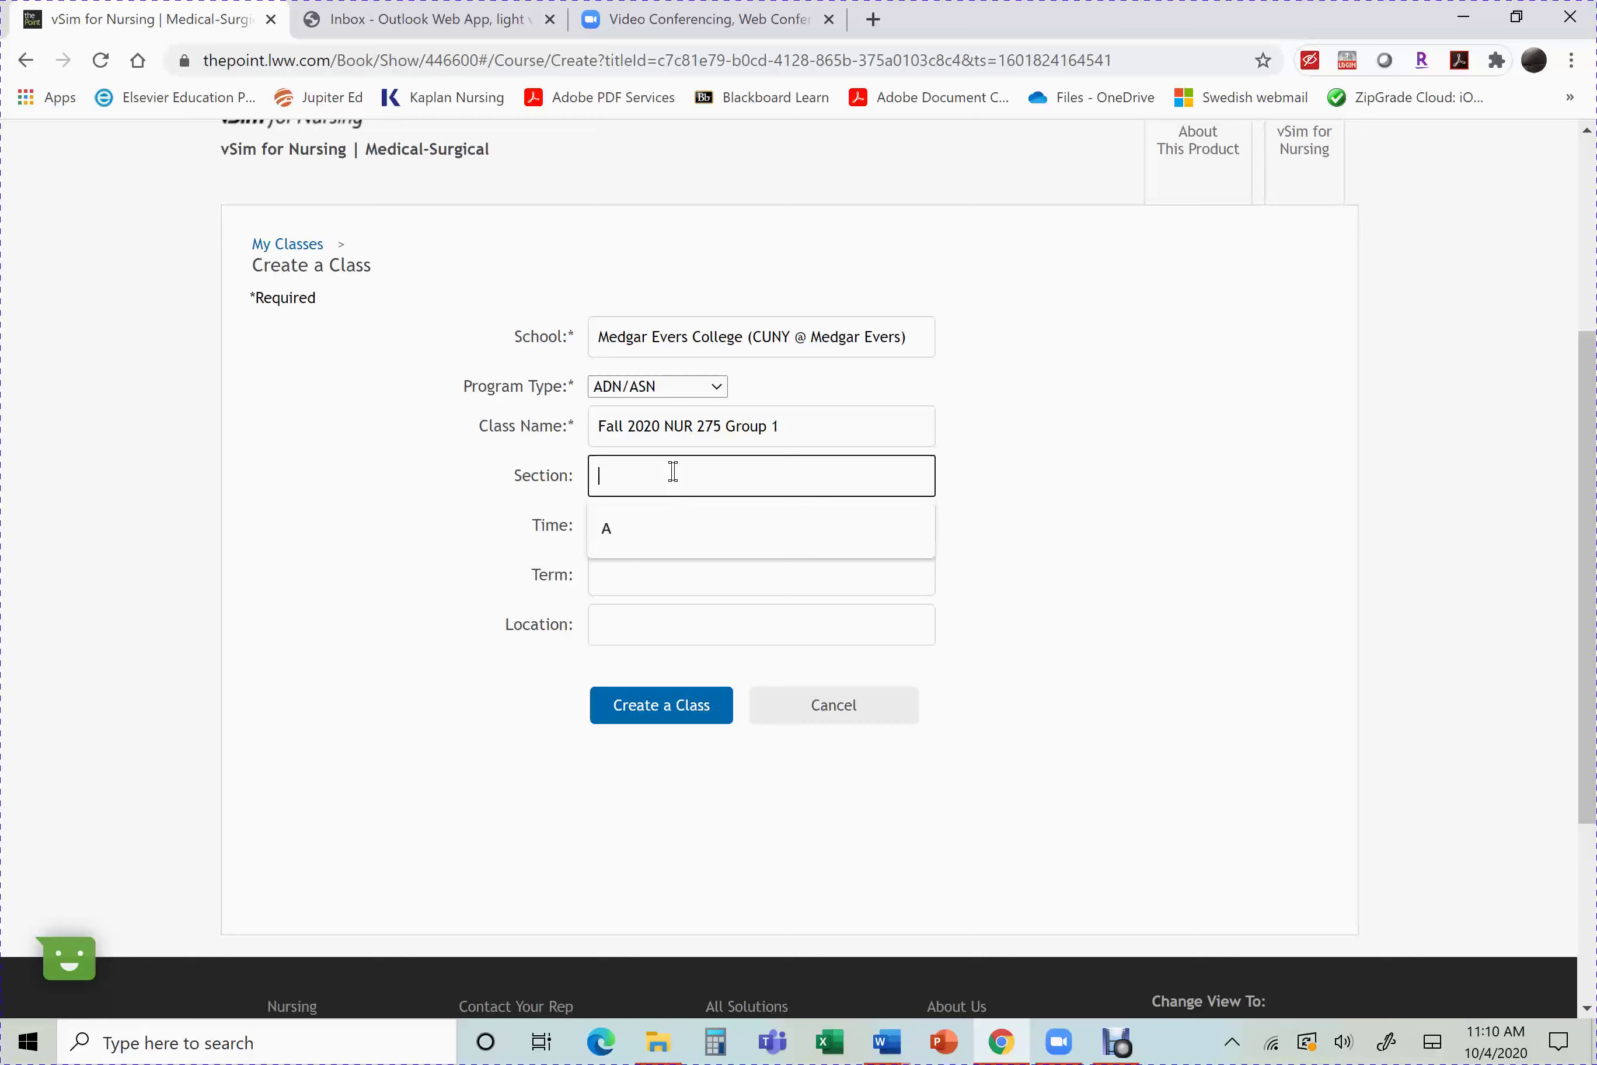
pyautogui.click(1044, 504)
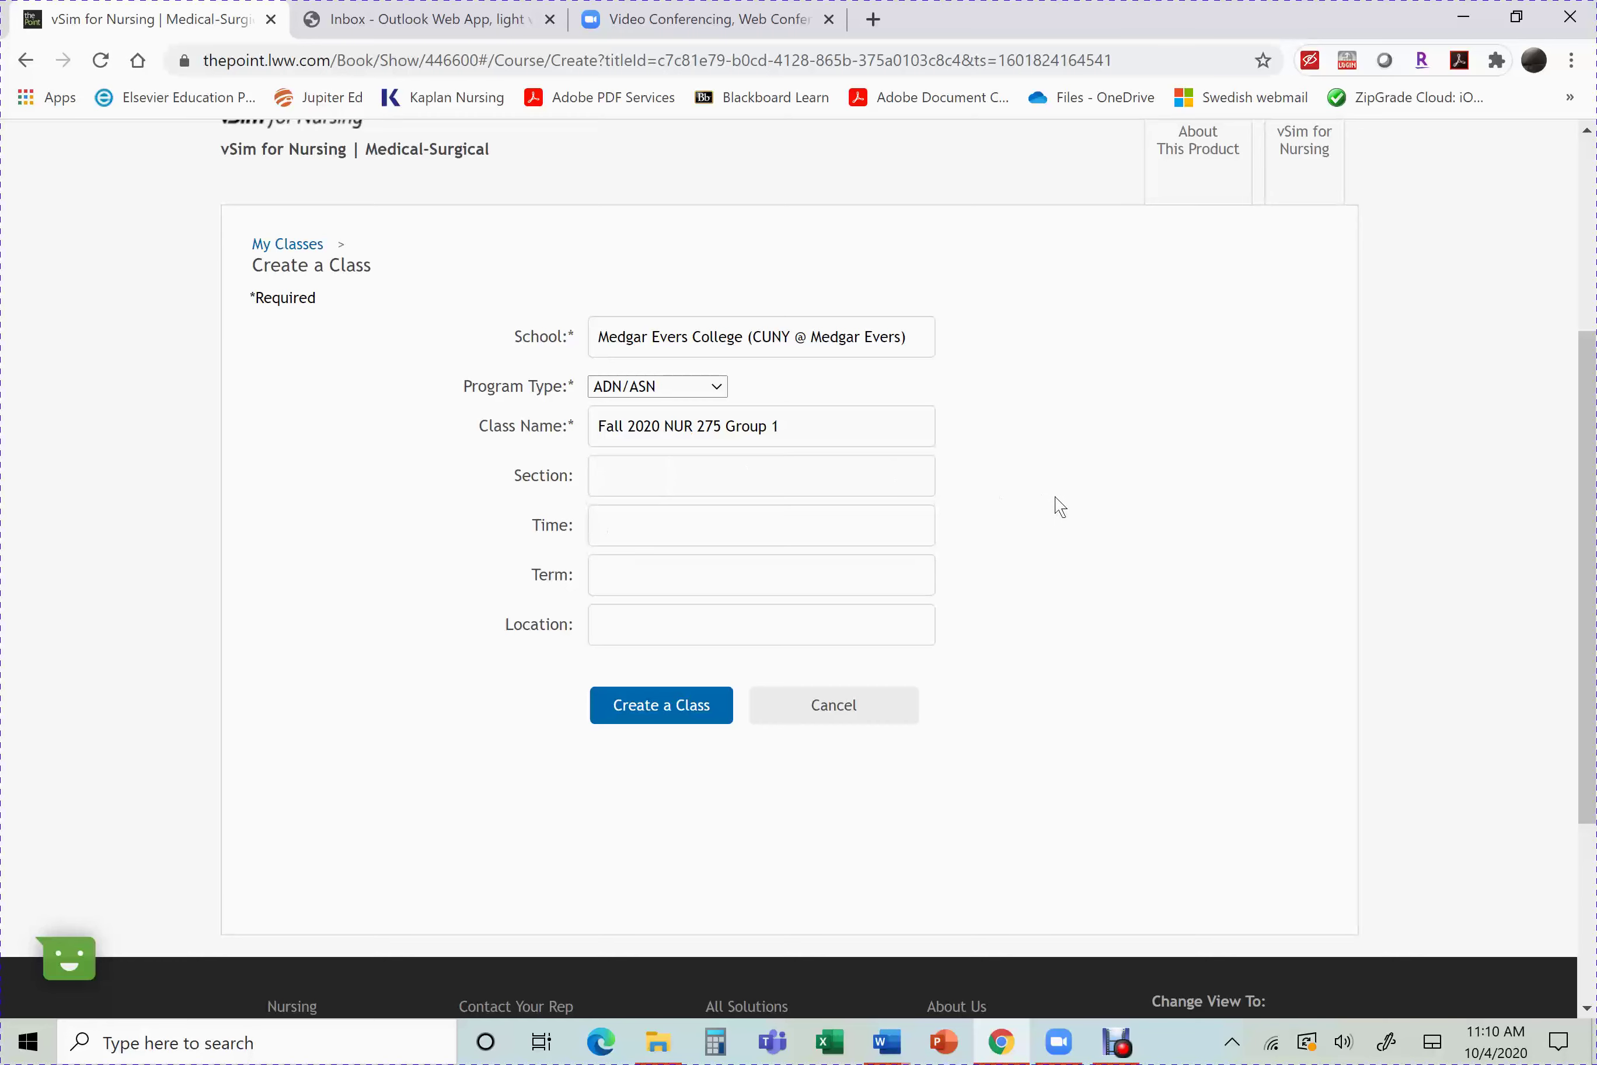
# Step: Create the class, check its class code on the confirmation page, and continue to My Classes
pyautogui.click(682, 708)
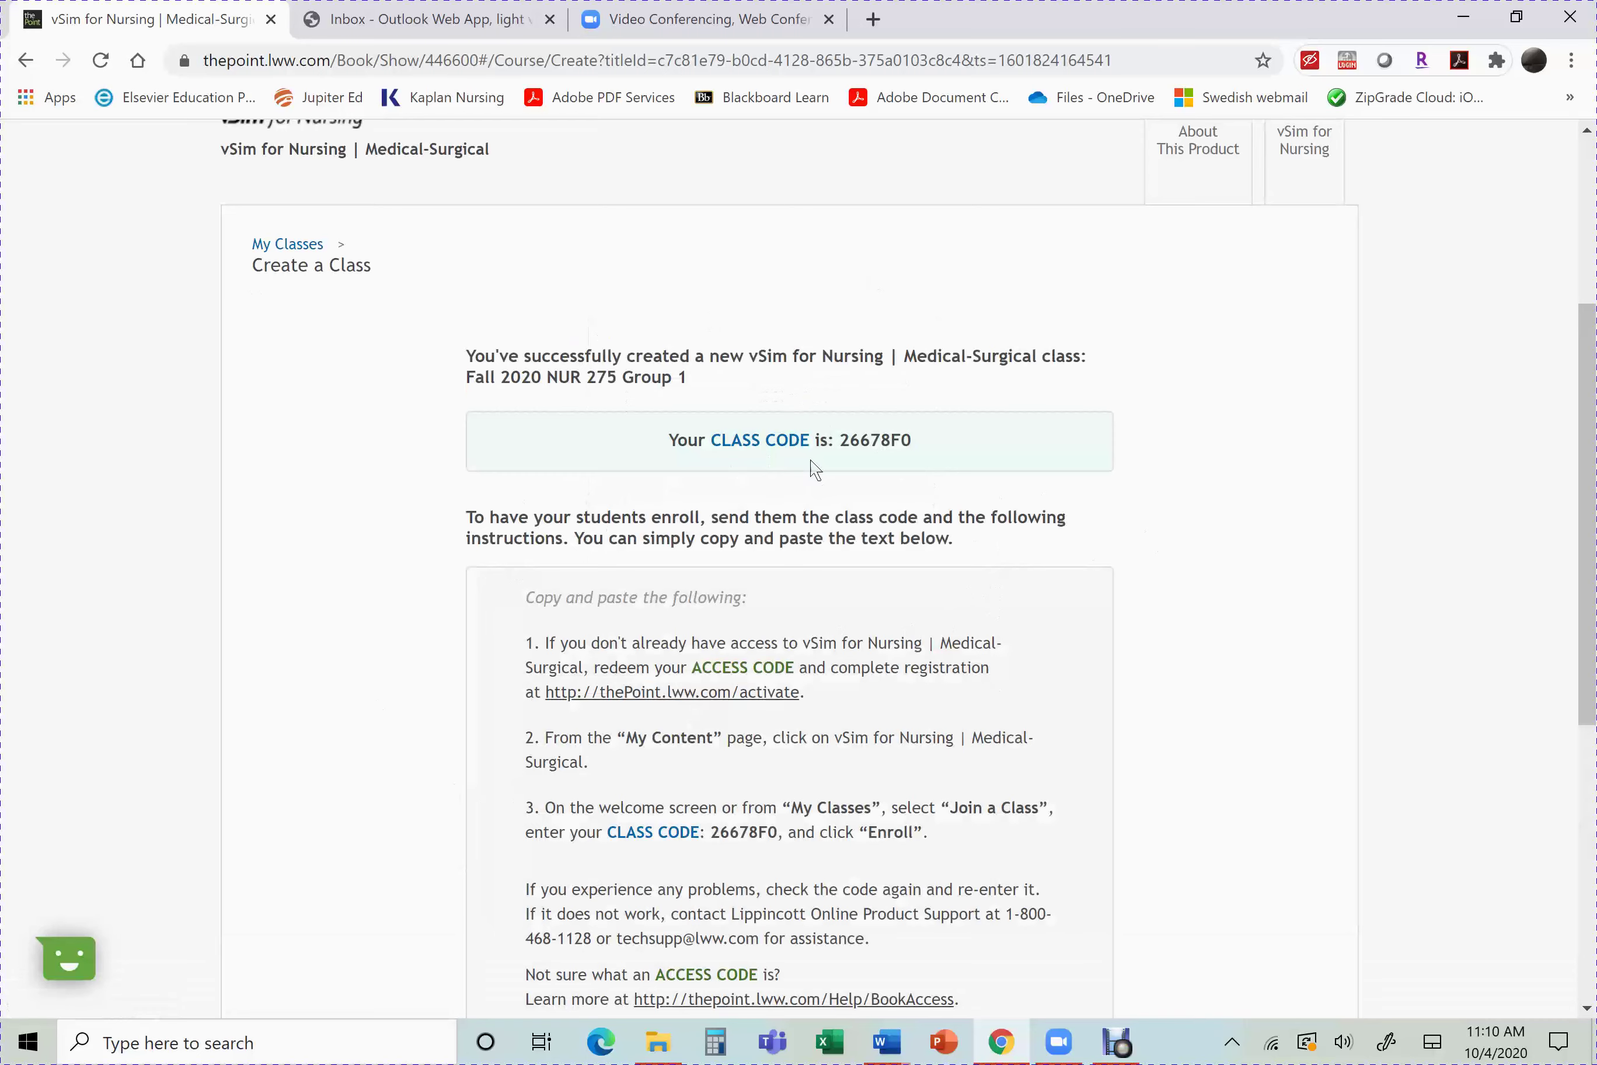
pyautogui.scroll(-5, 997, 606)
pyautogui.scroll(5, 996, 606)
pyautogui.scroll(-2, 796, 742)
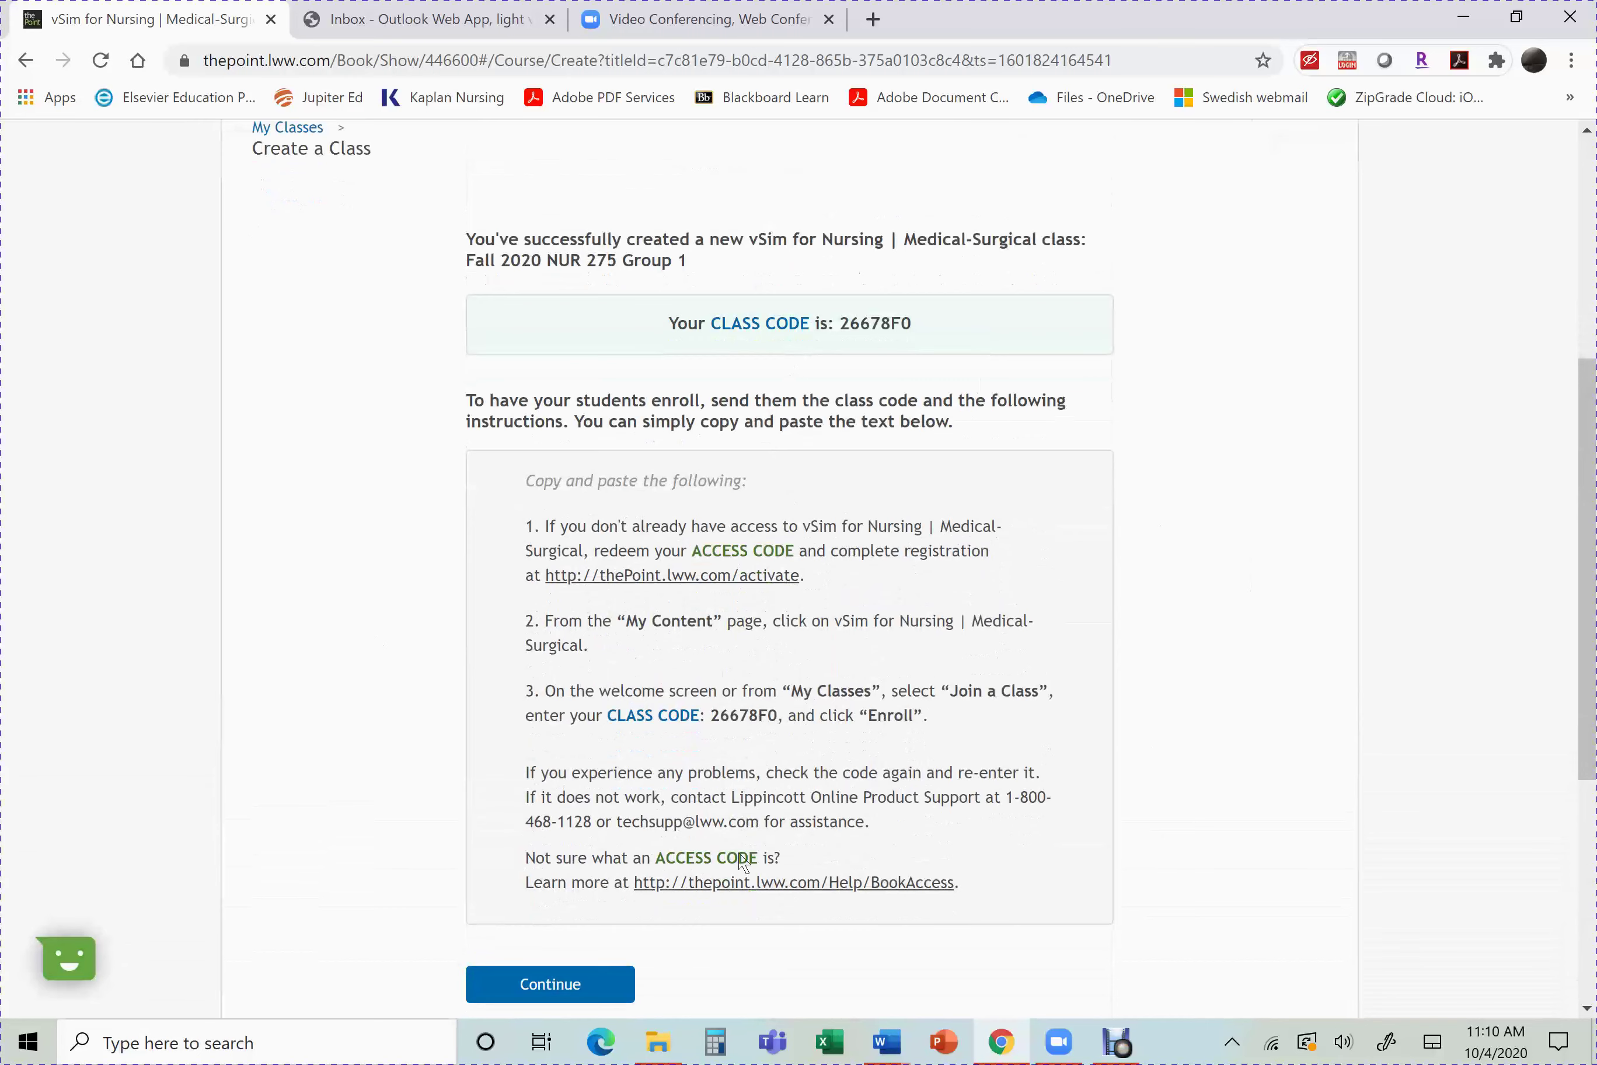
pyautogui.scroll(-2, 1237, 842)
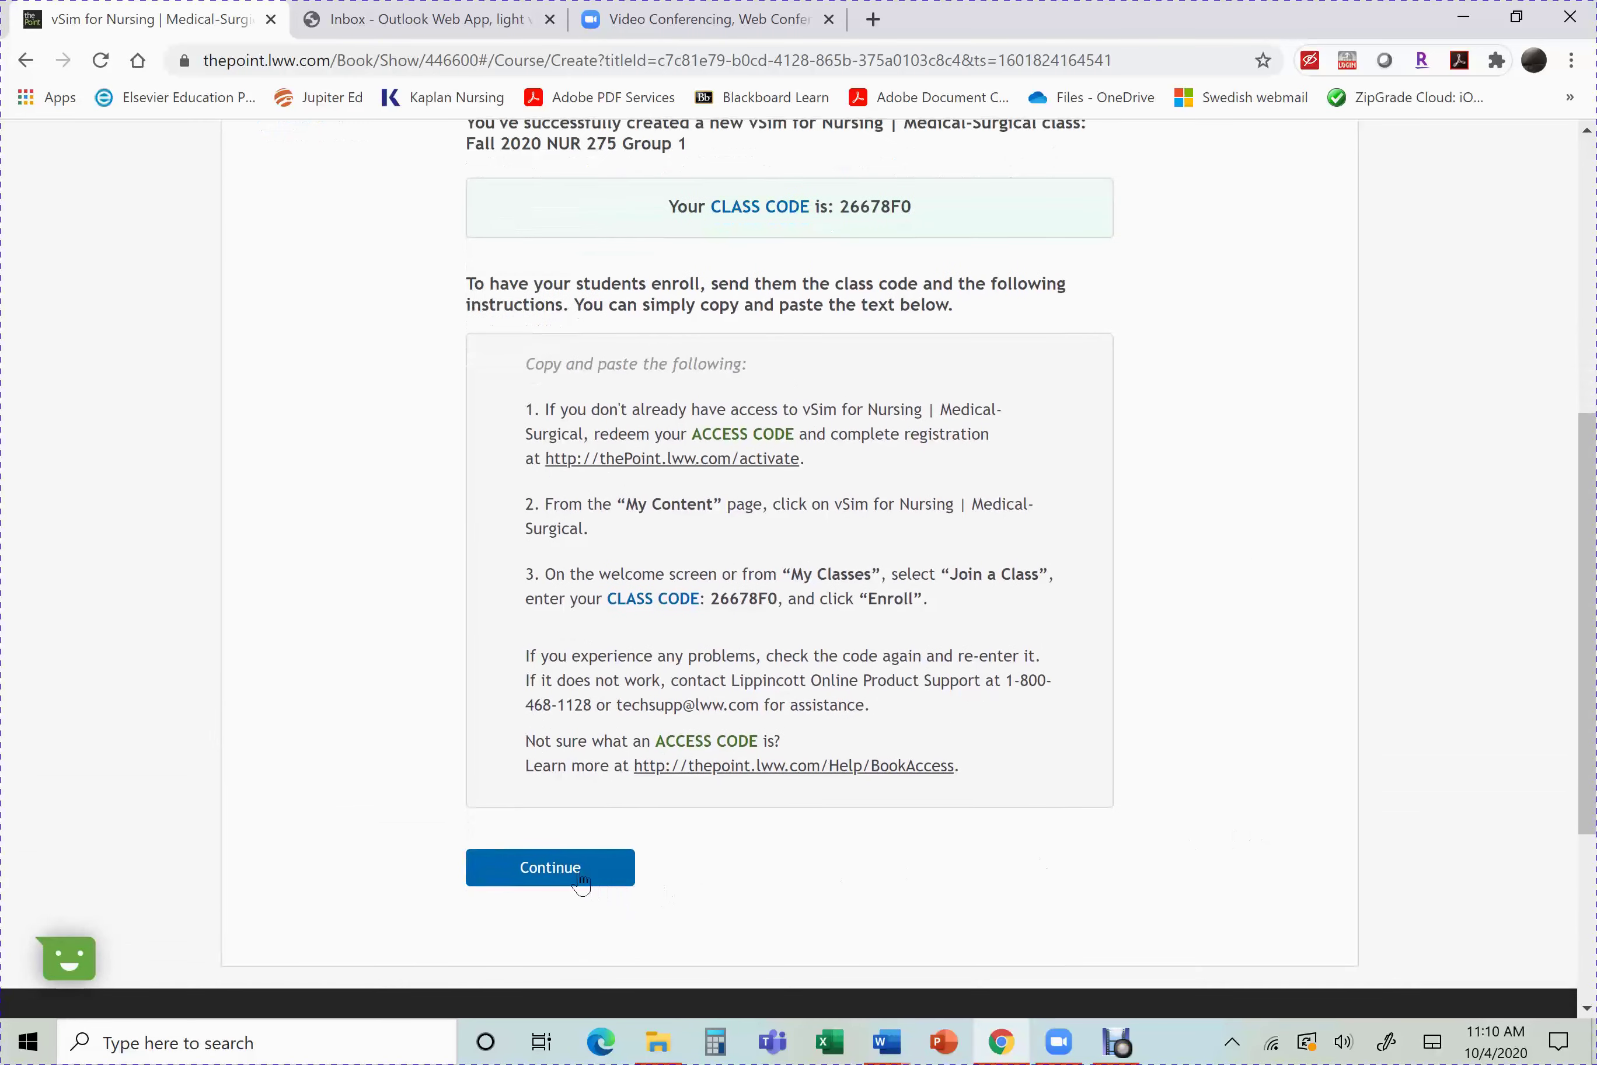
pyautogui.click(581, 881)
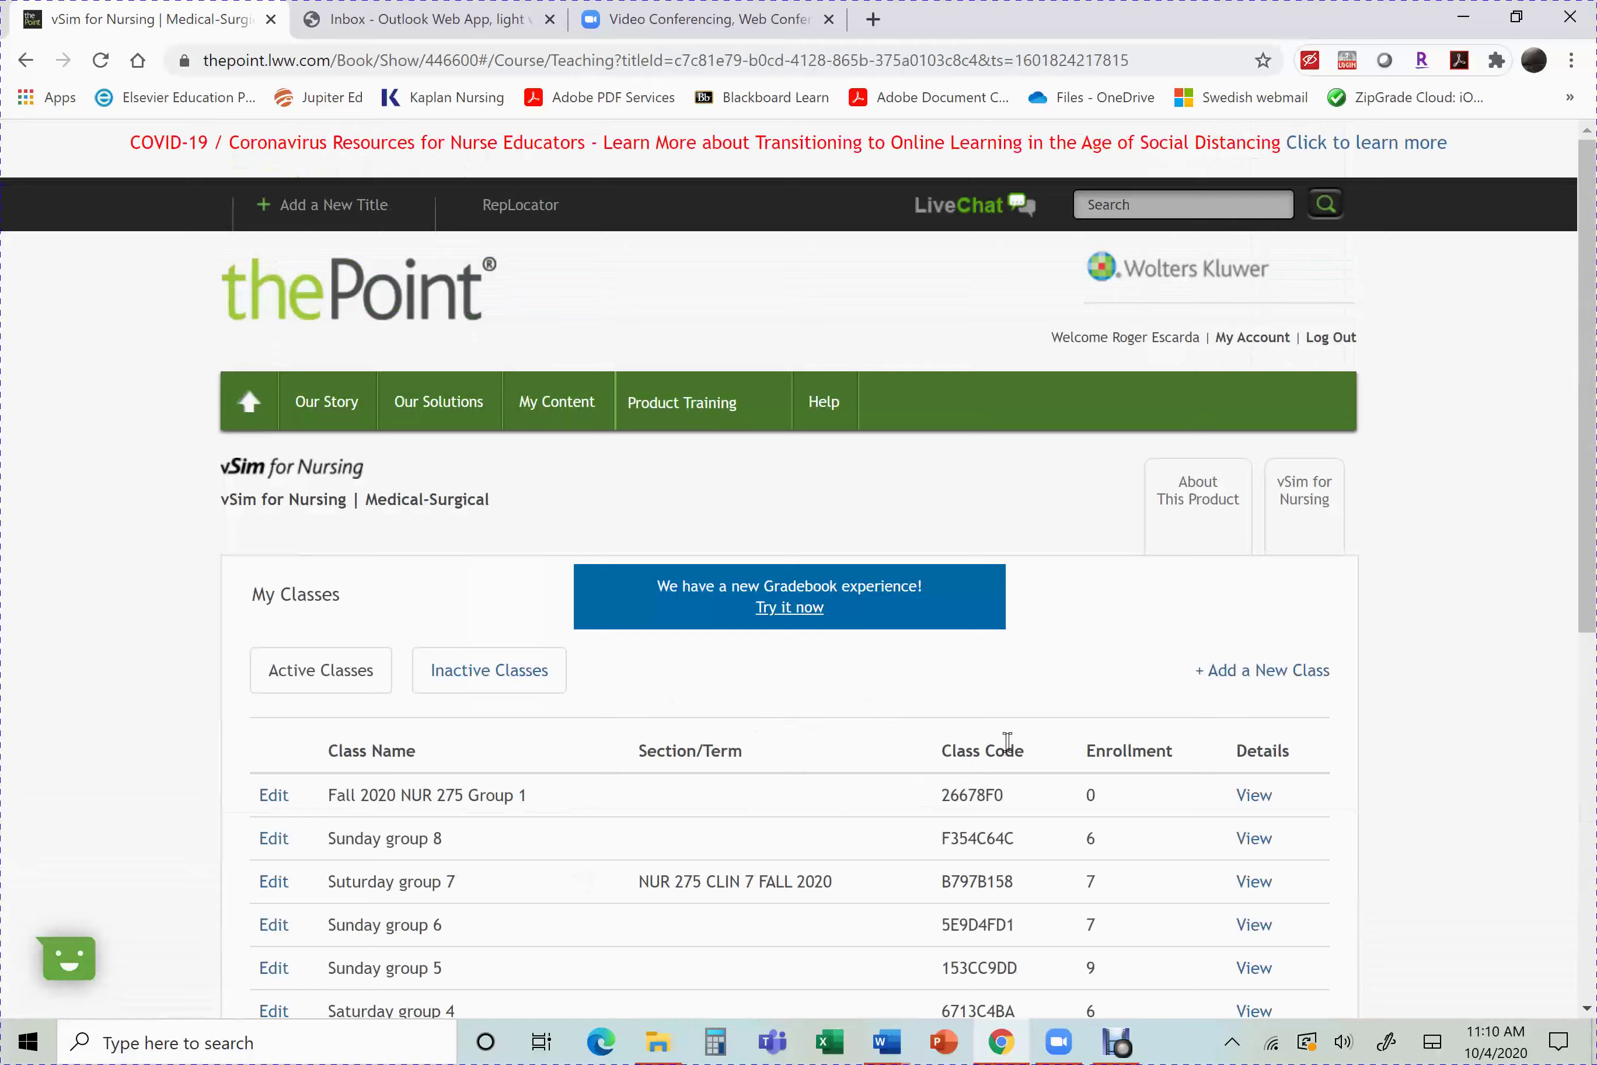
pyautogui.scroll(-4, 1008, 742)
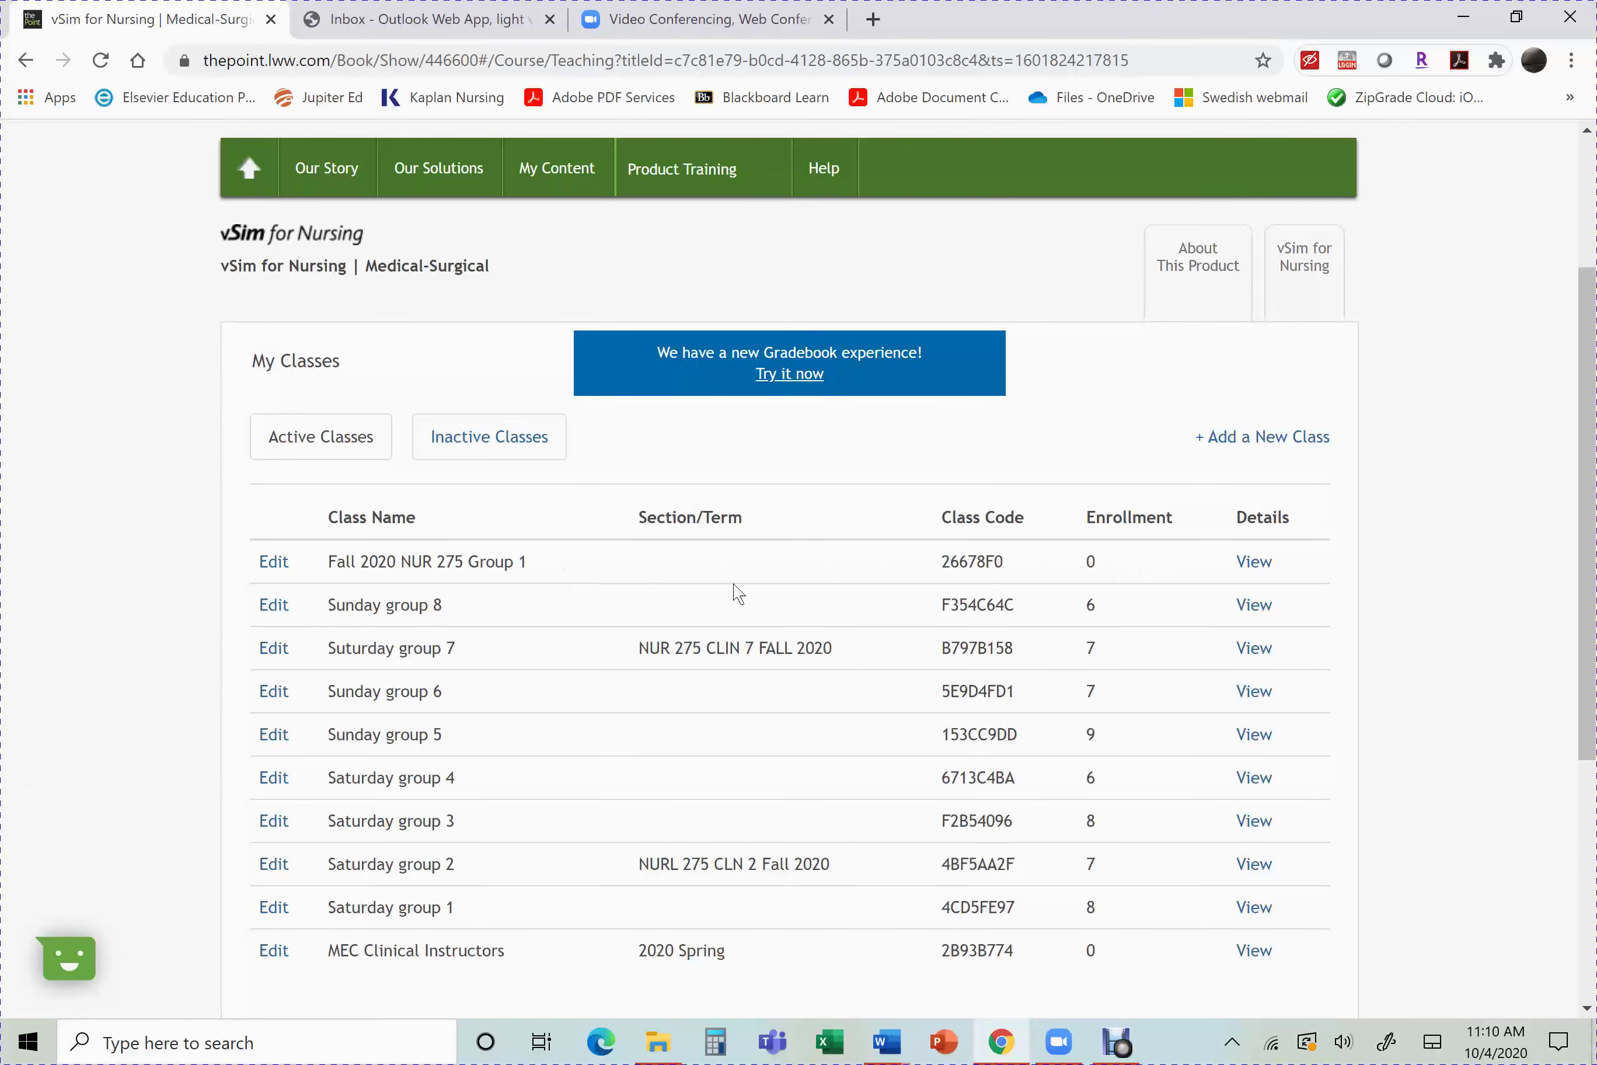
# Step: Open the Fall 2020 NUR 275 Group 1 class and display its Co-Instructors section
pyautogui.click(1252, 561)
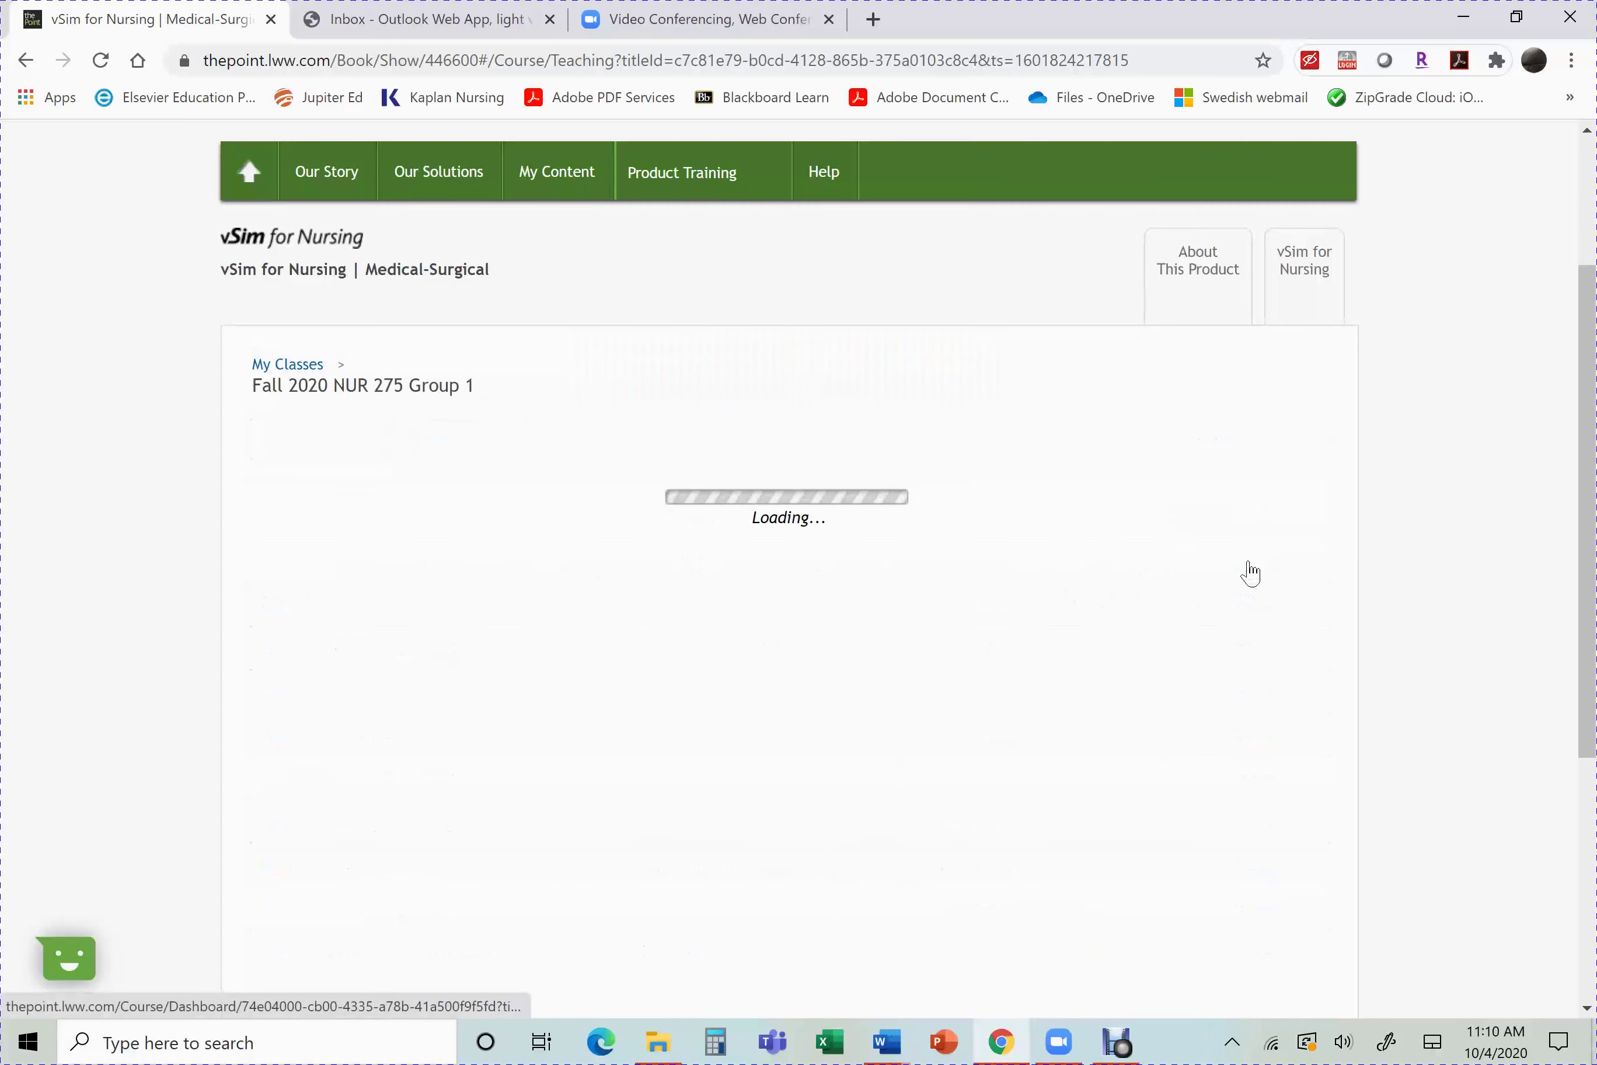
pyautogui.scroll(-5, 894, 616)
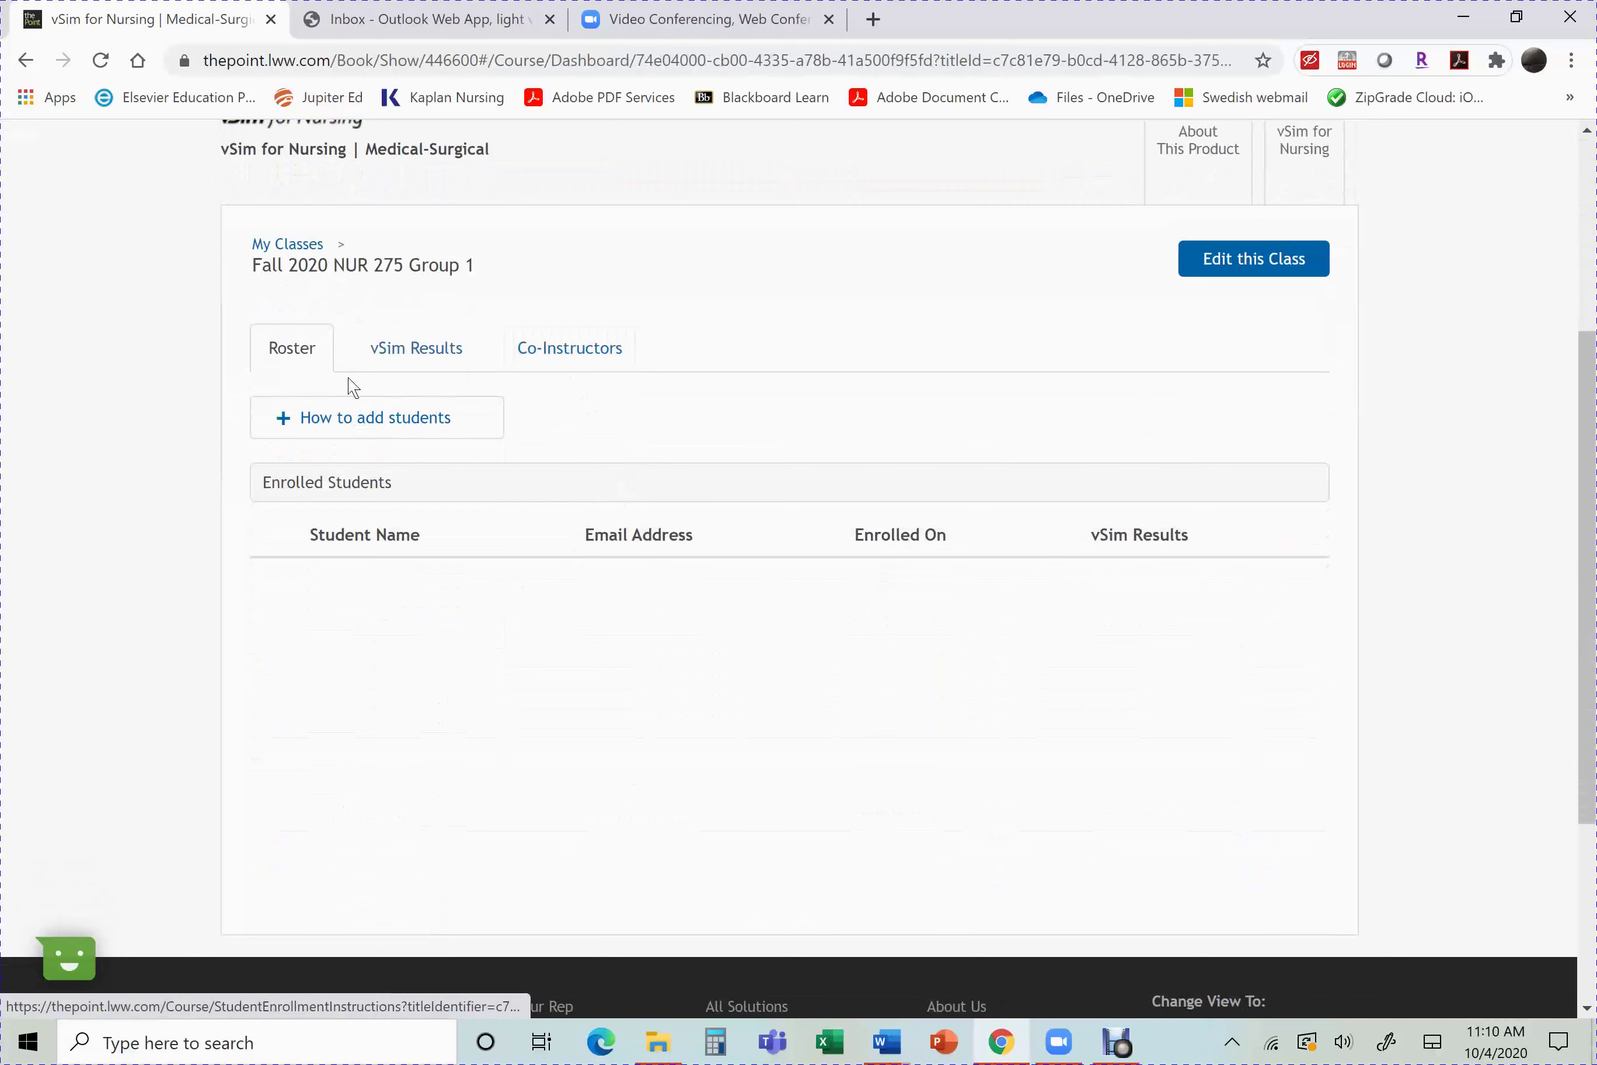
pyautogui.click(575, 348)
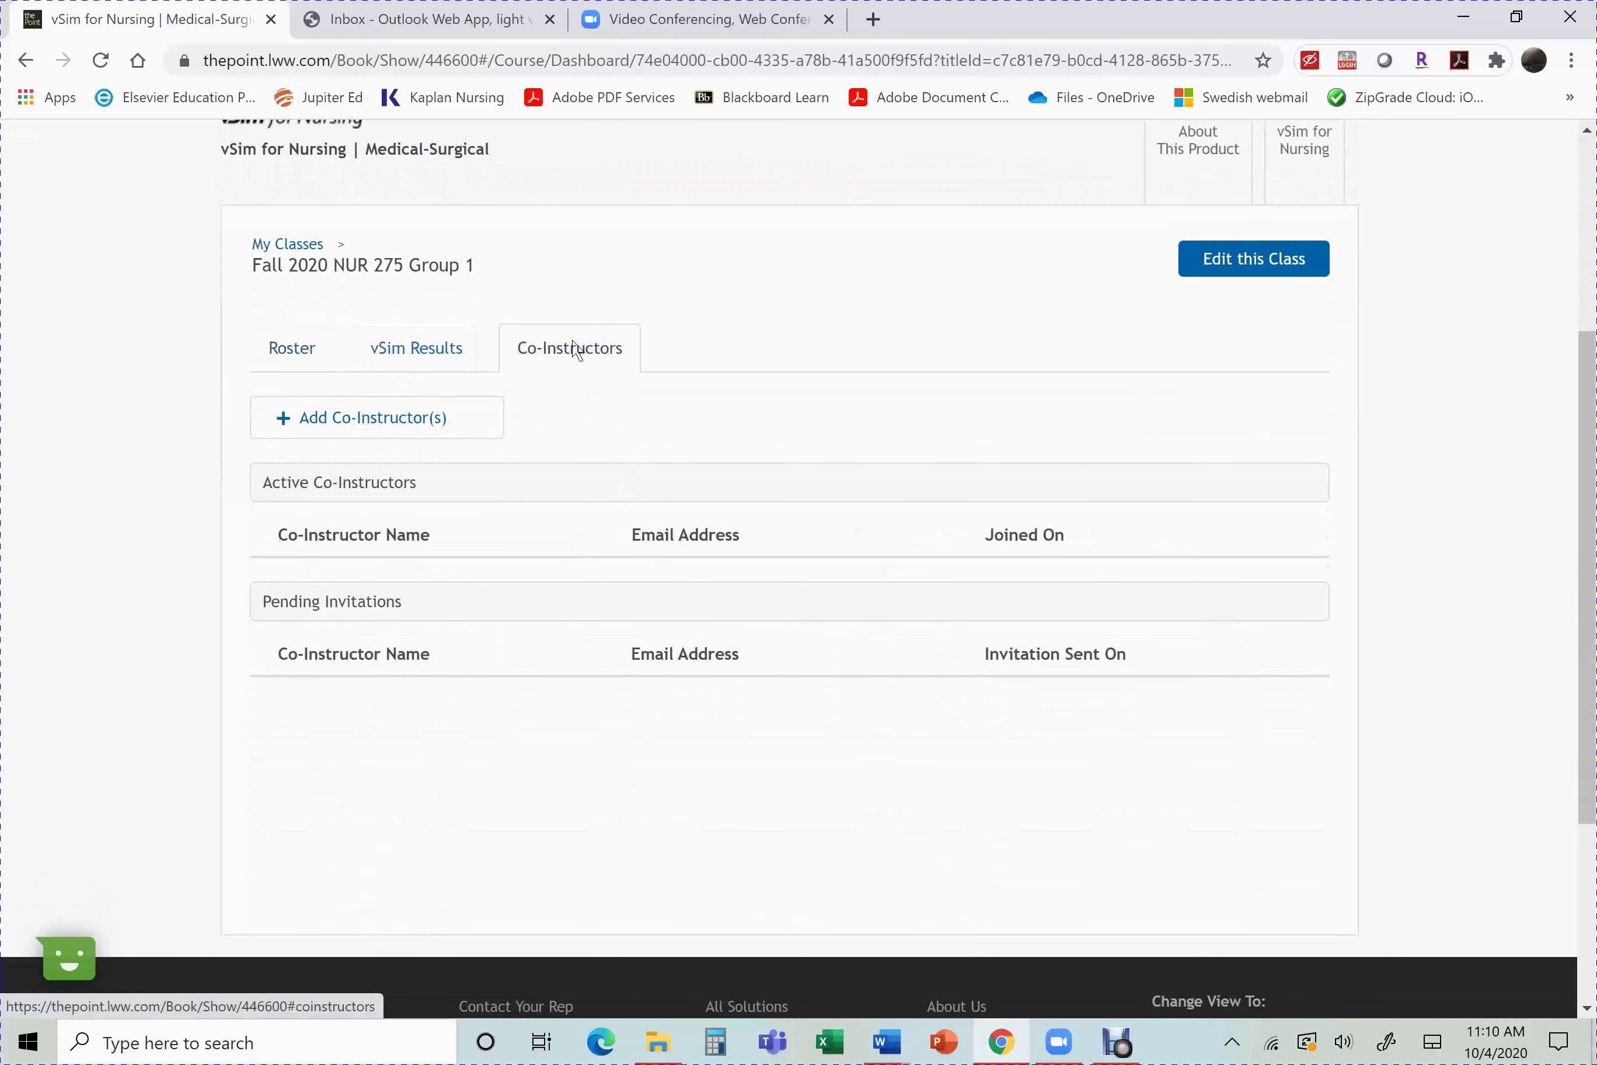
# Step: Look at the Add Co-Instructor(s) invitation dialog twice and cancel it without inviting anyone
pyautogui.click(383, 419)
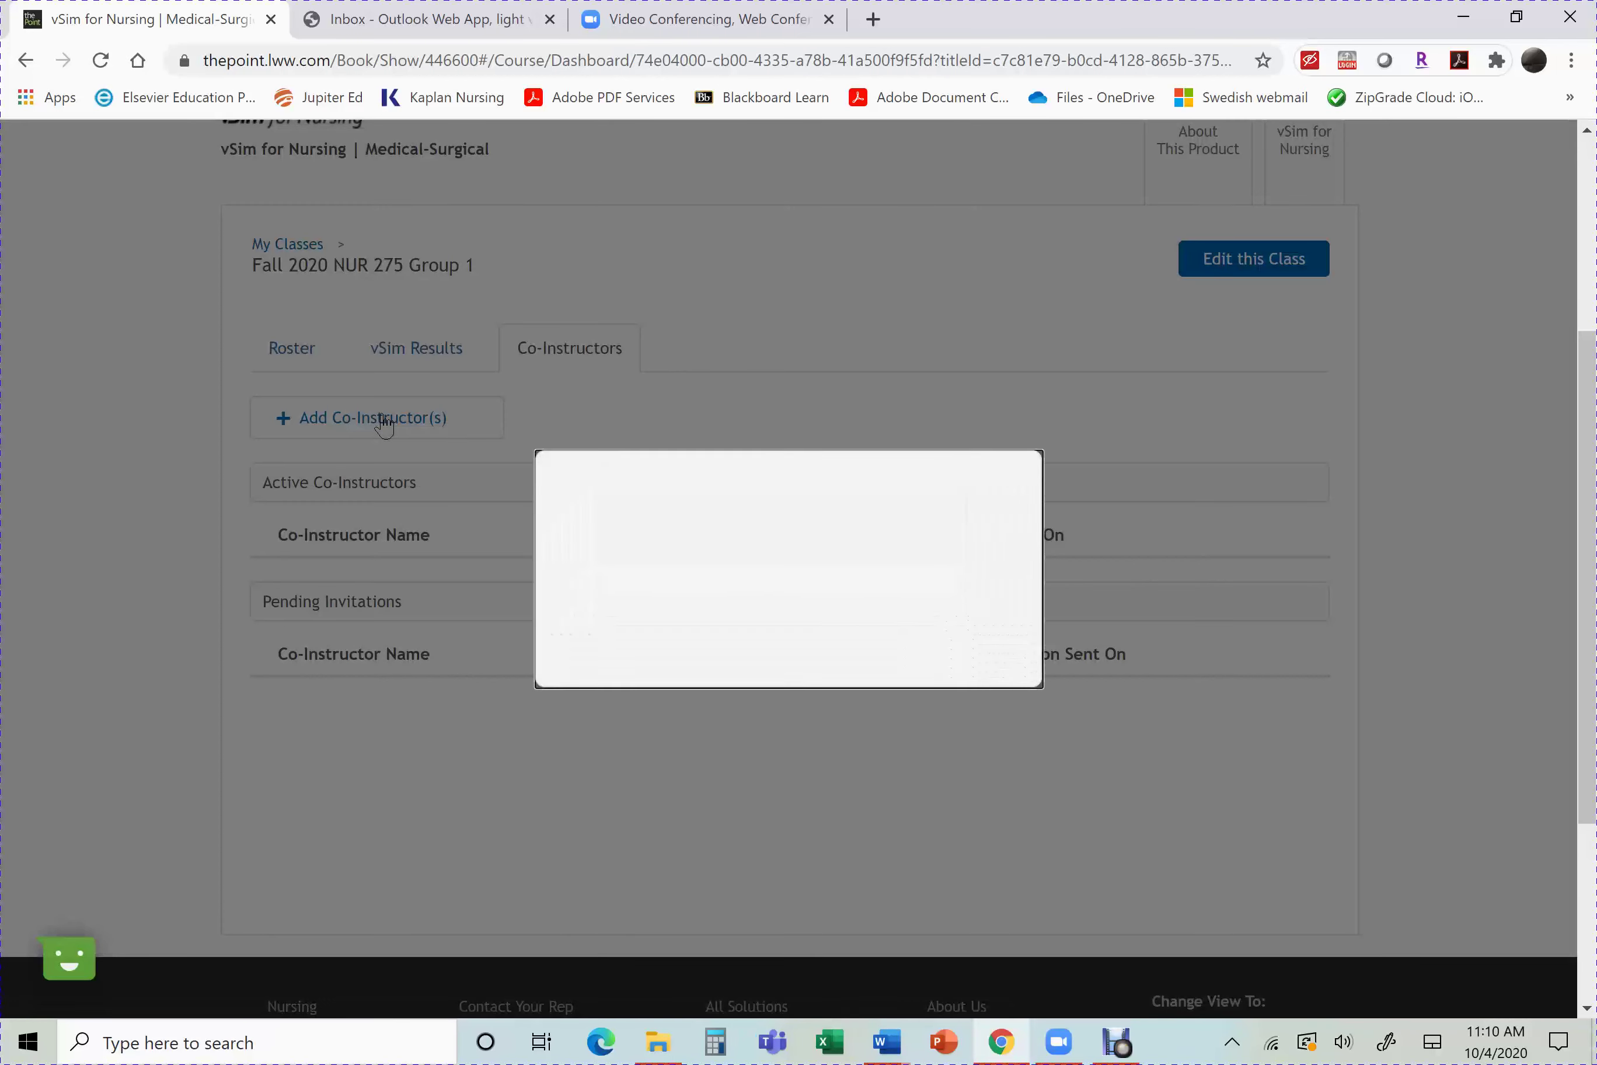
pyautogui.click(598, 587)
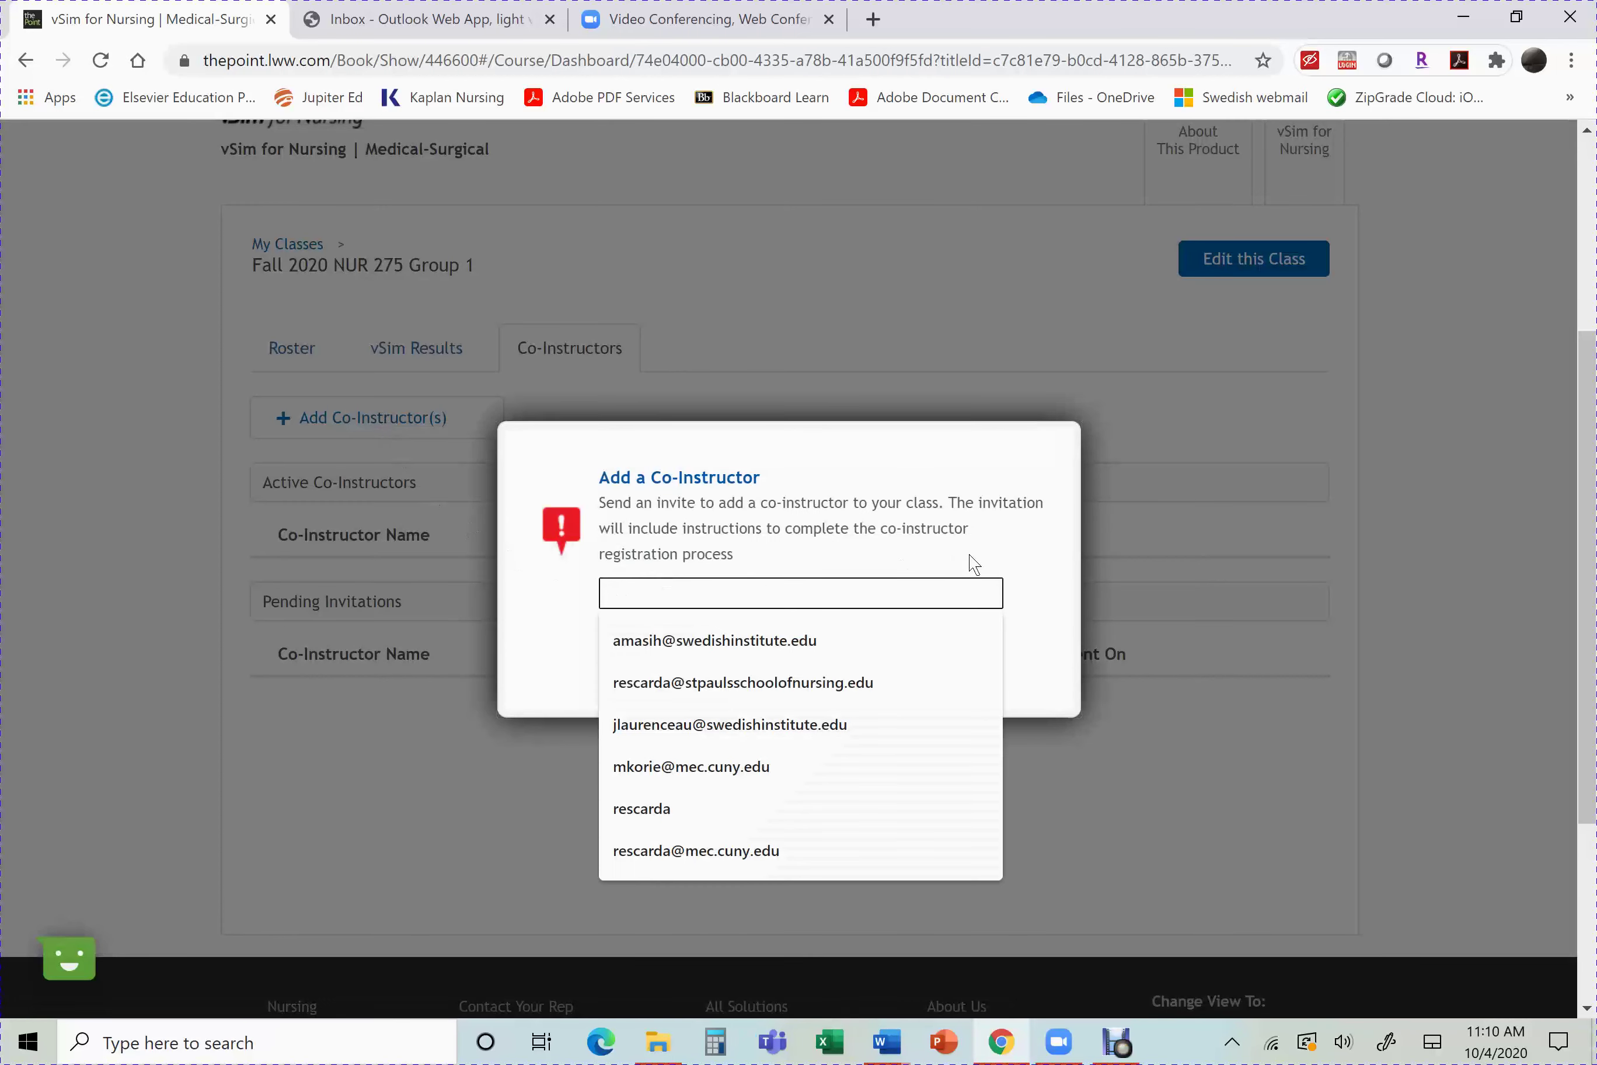
pyautogui.press('Down')
pyautogui.press('Escape')
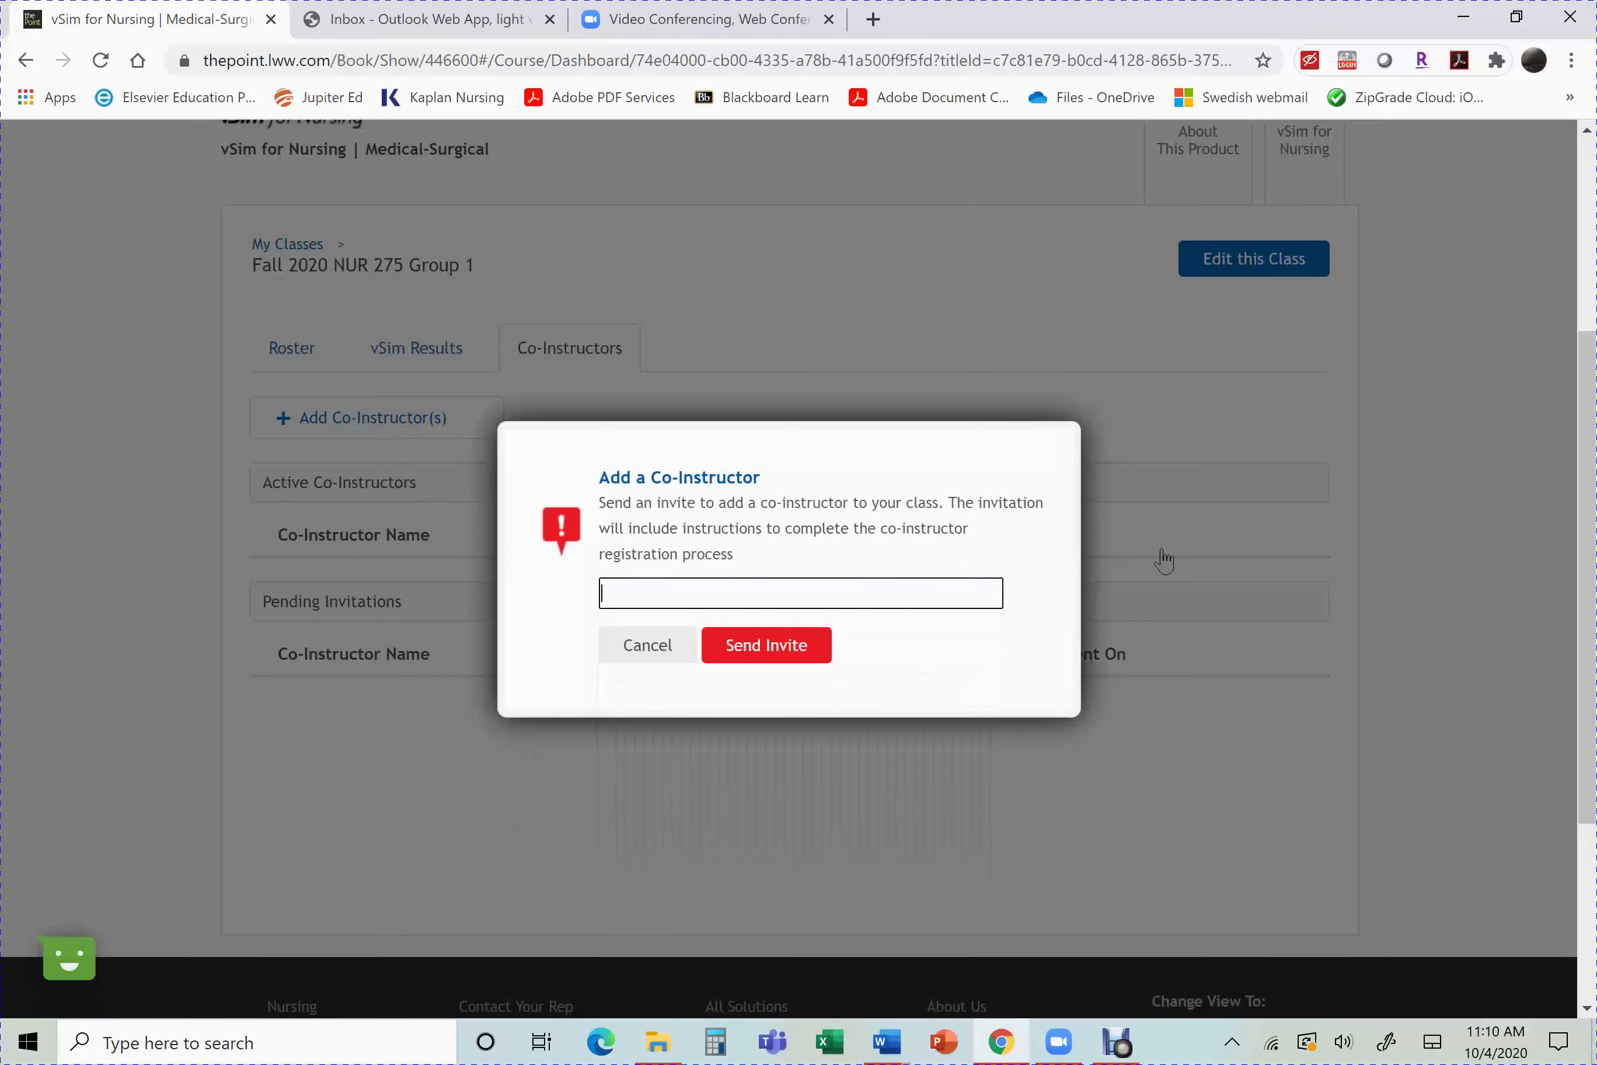
pyautogui.click(1166, 552)
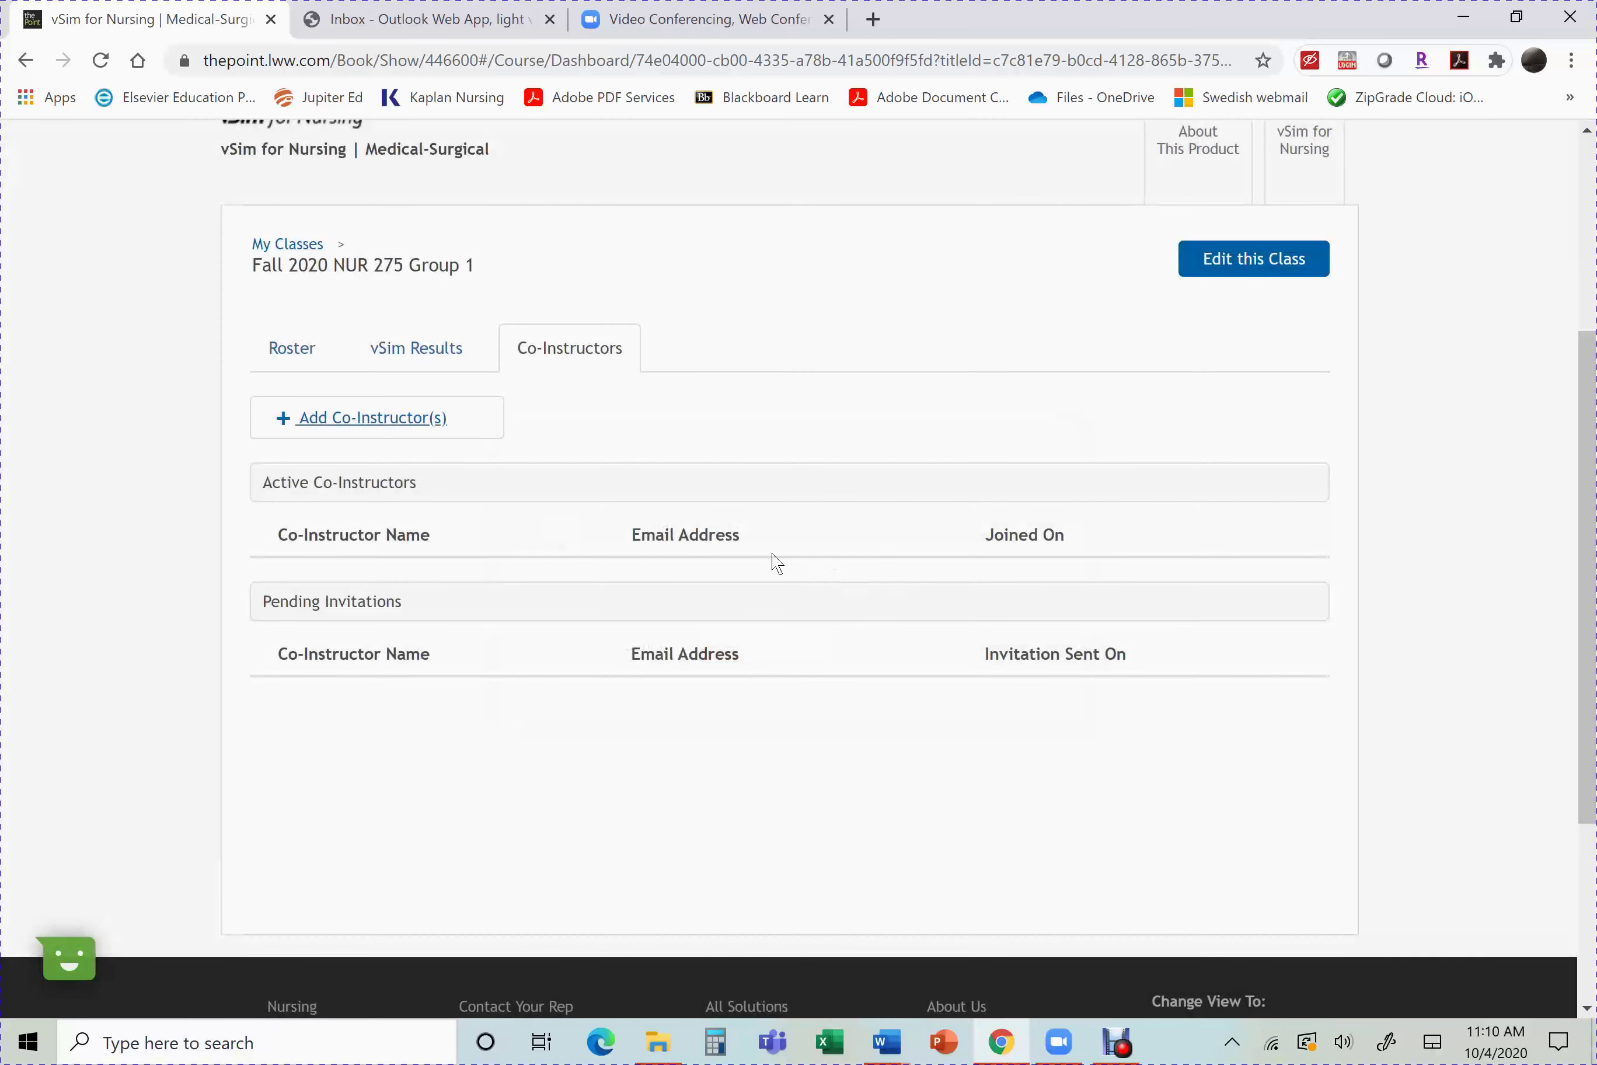
pyautogui.click(392, 420)
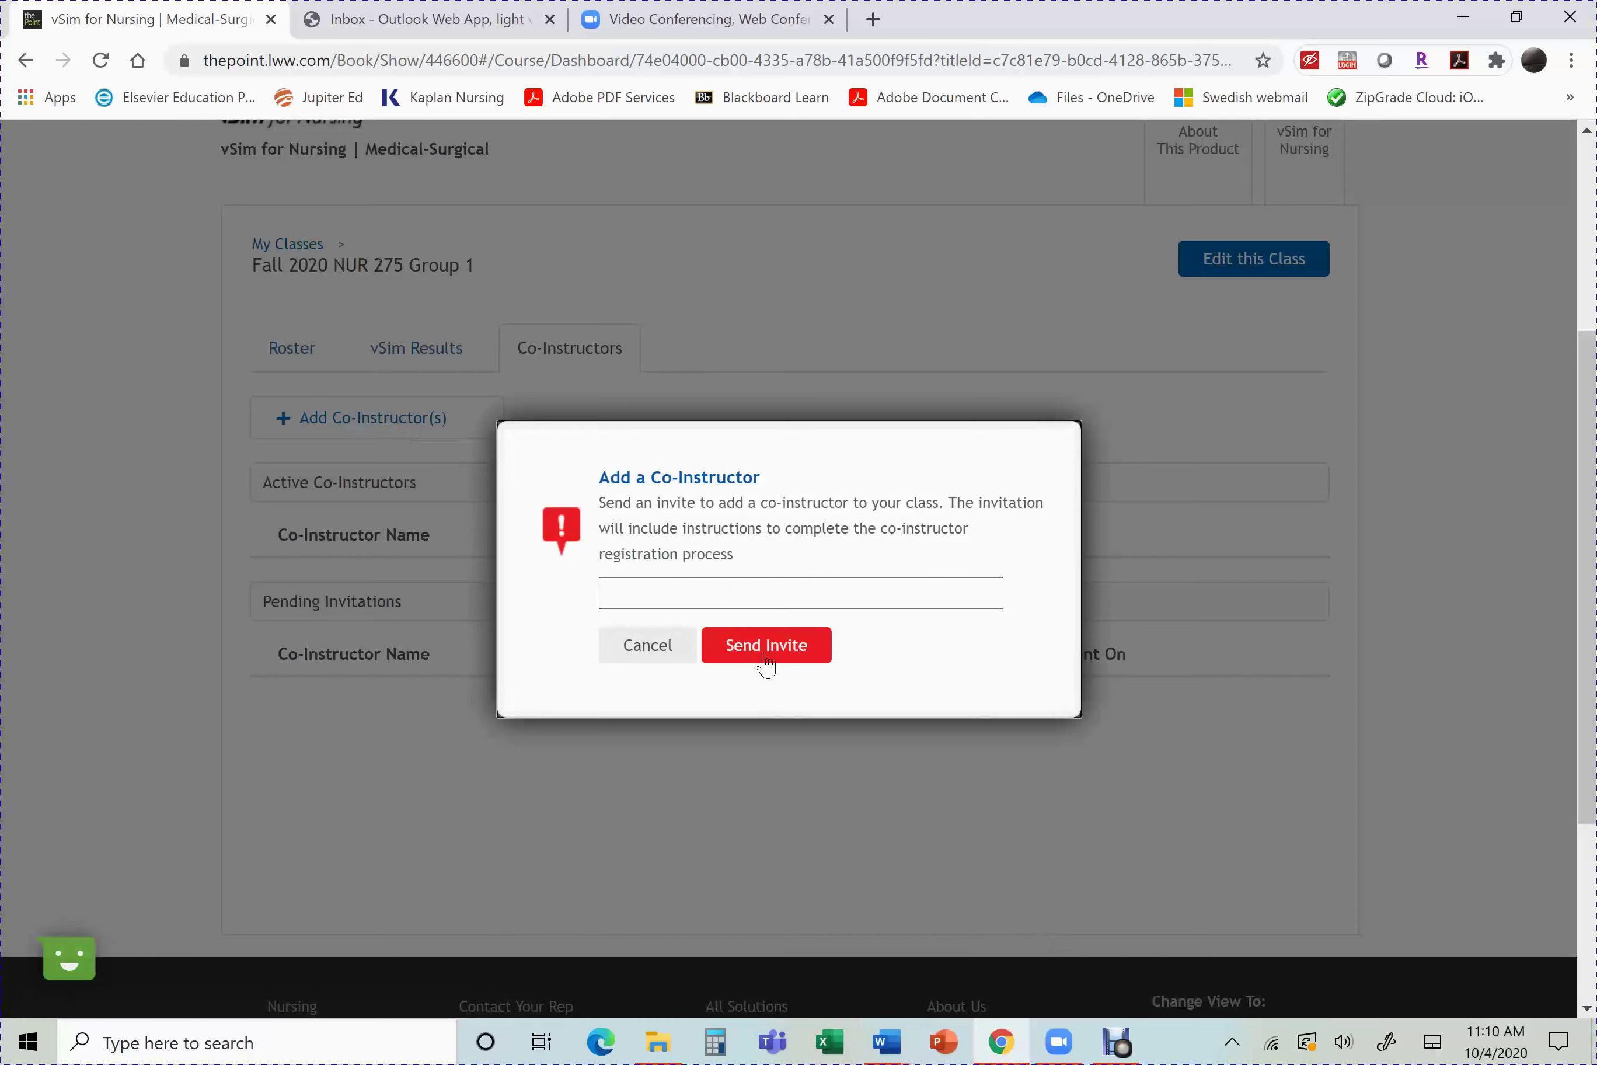
pyautogui.click(1457, 490)
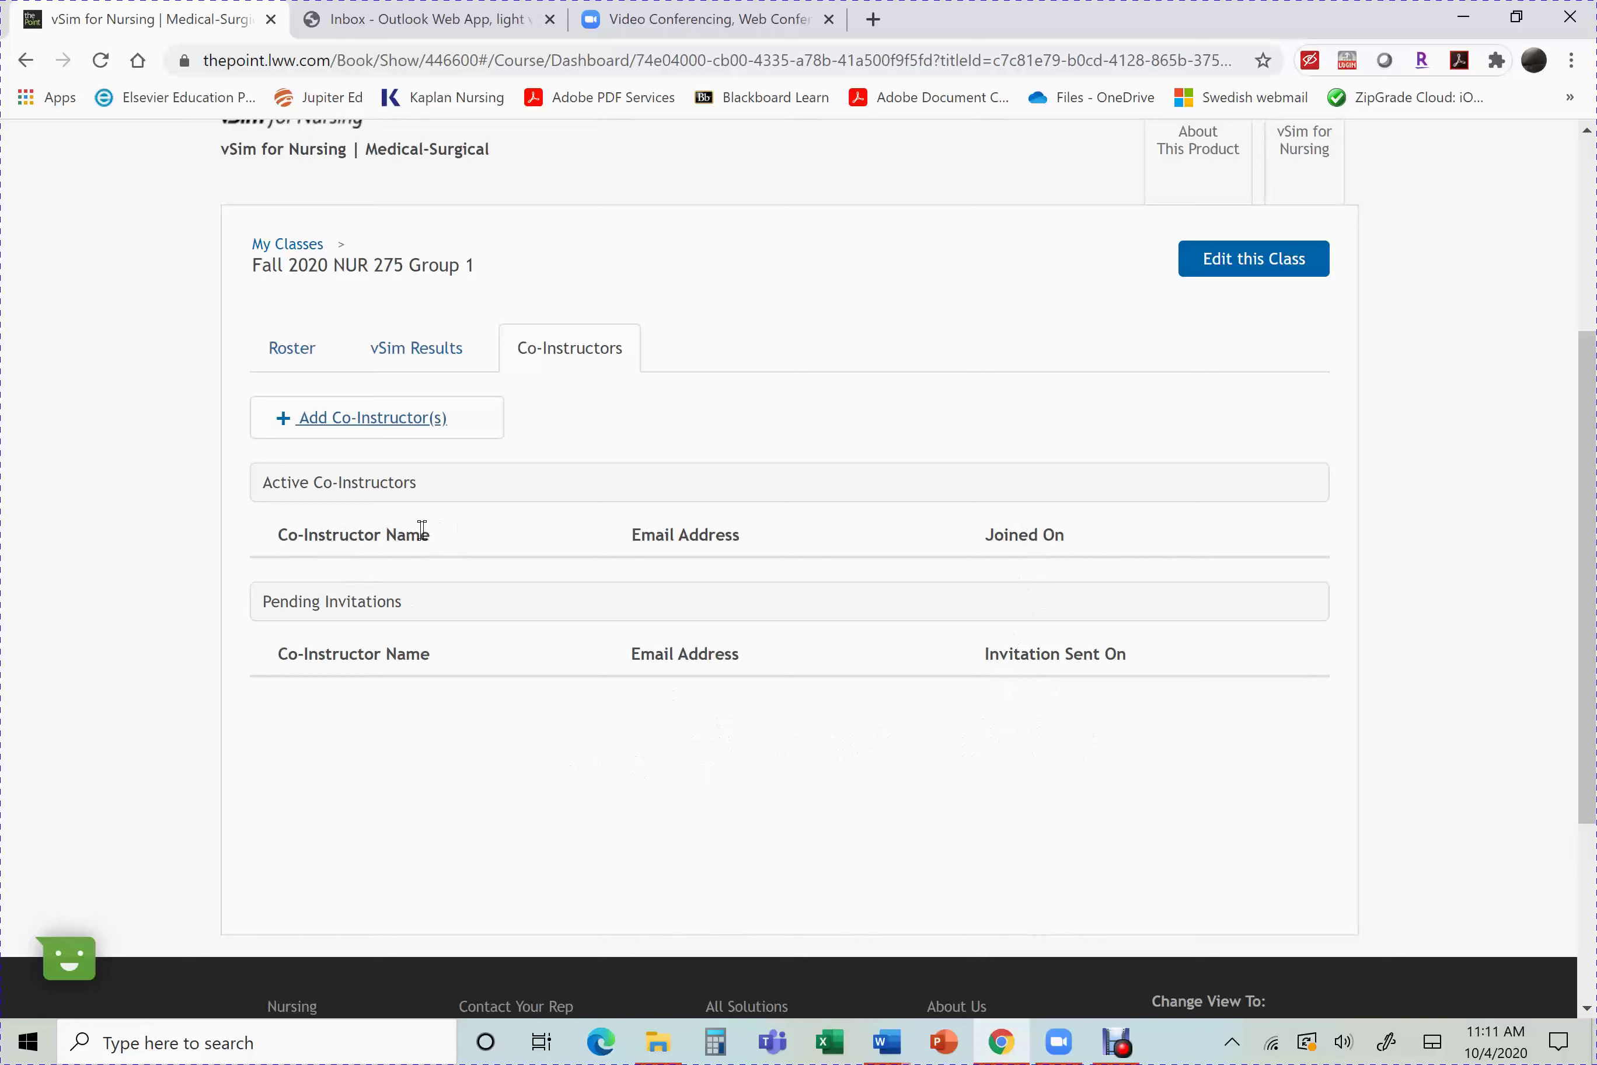
# Step: Show the empty class roster and review the How to add students instructions before closing them
pyautogui.click(288, 344)
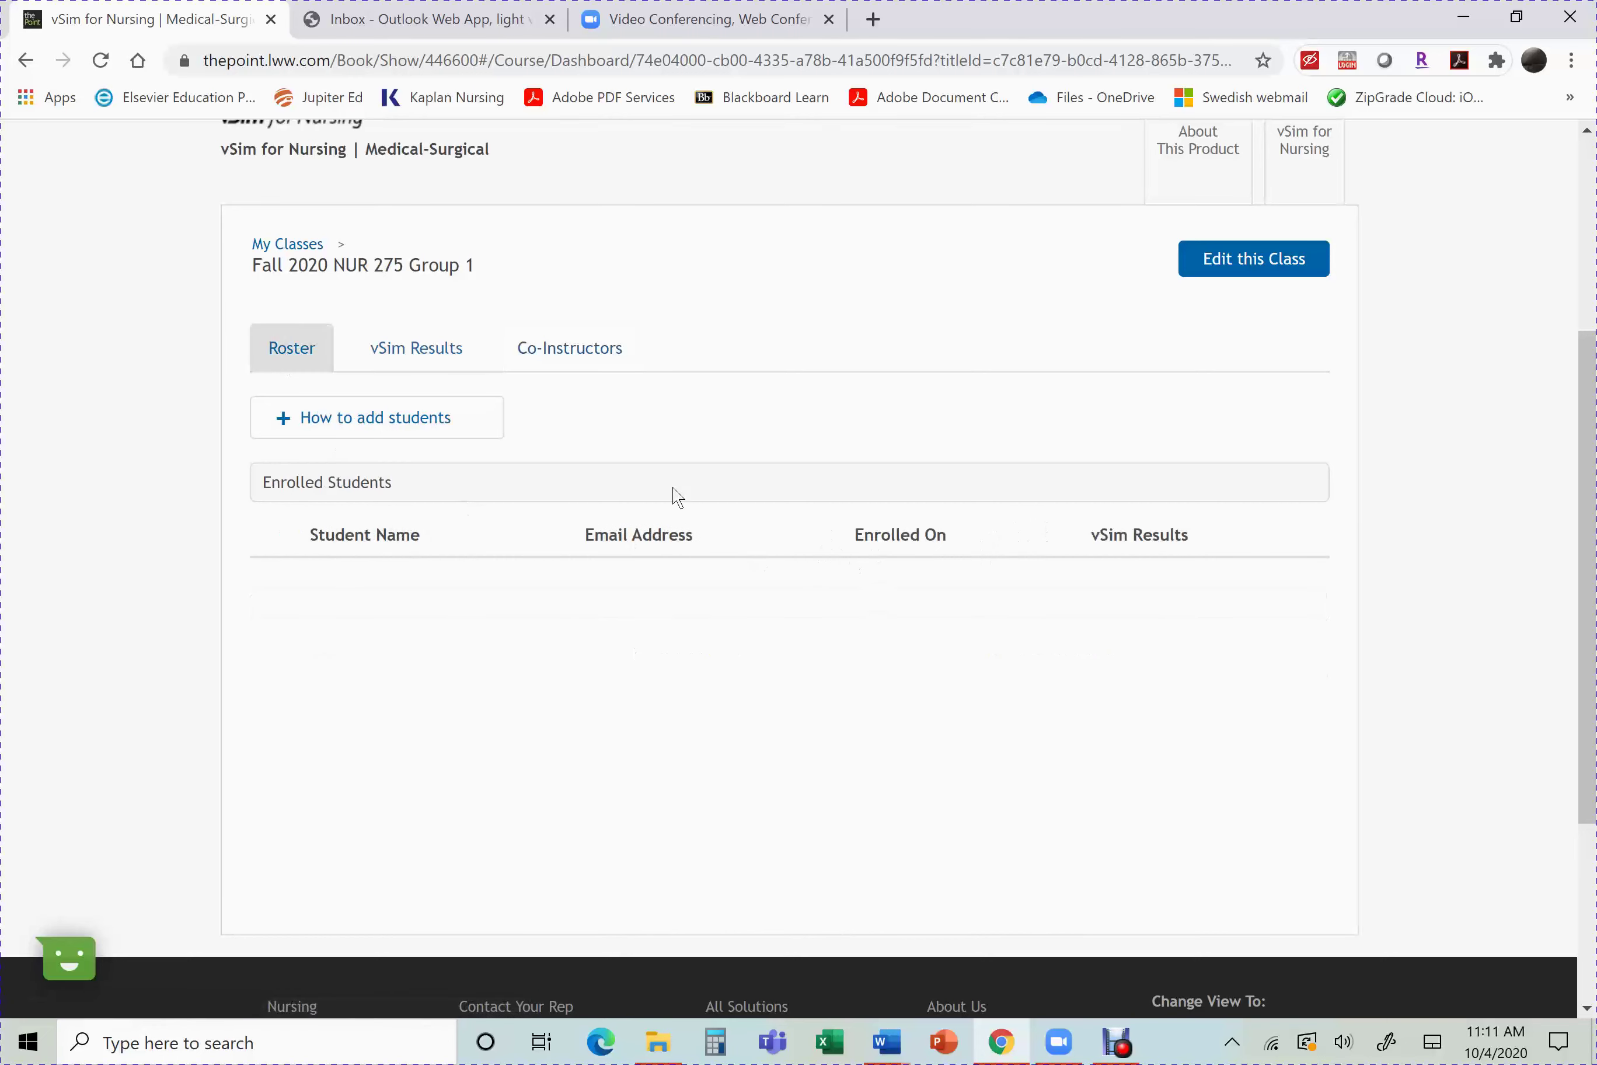
pyautogui.click(386, 427)
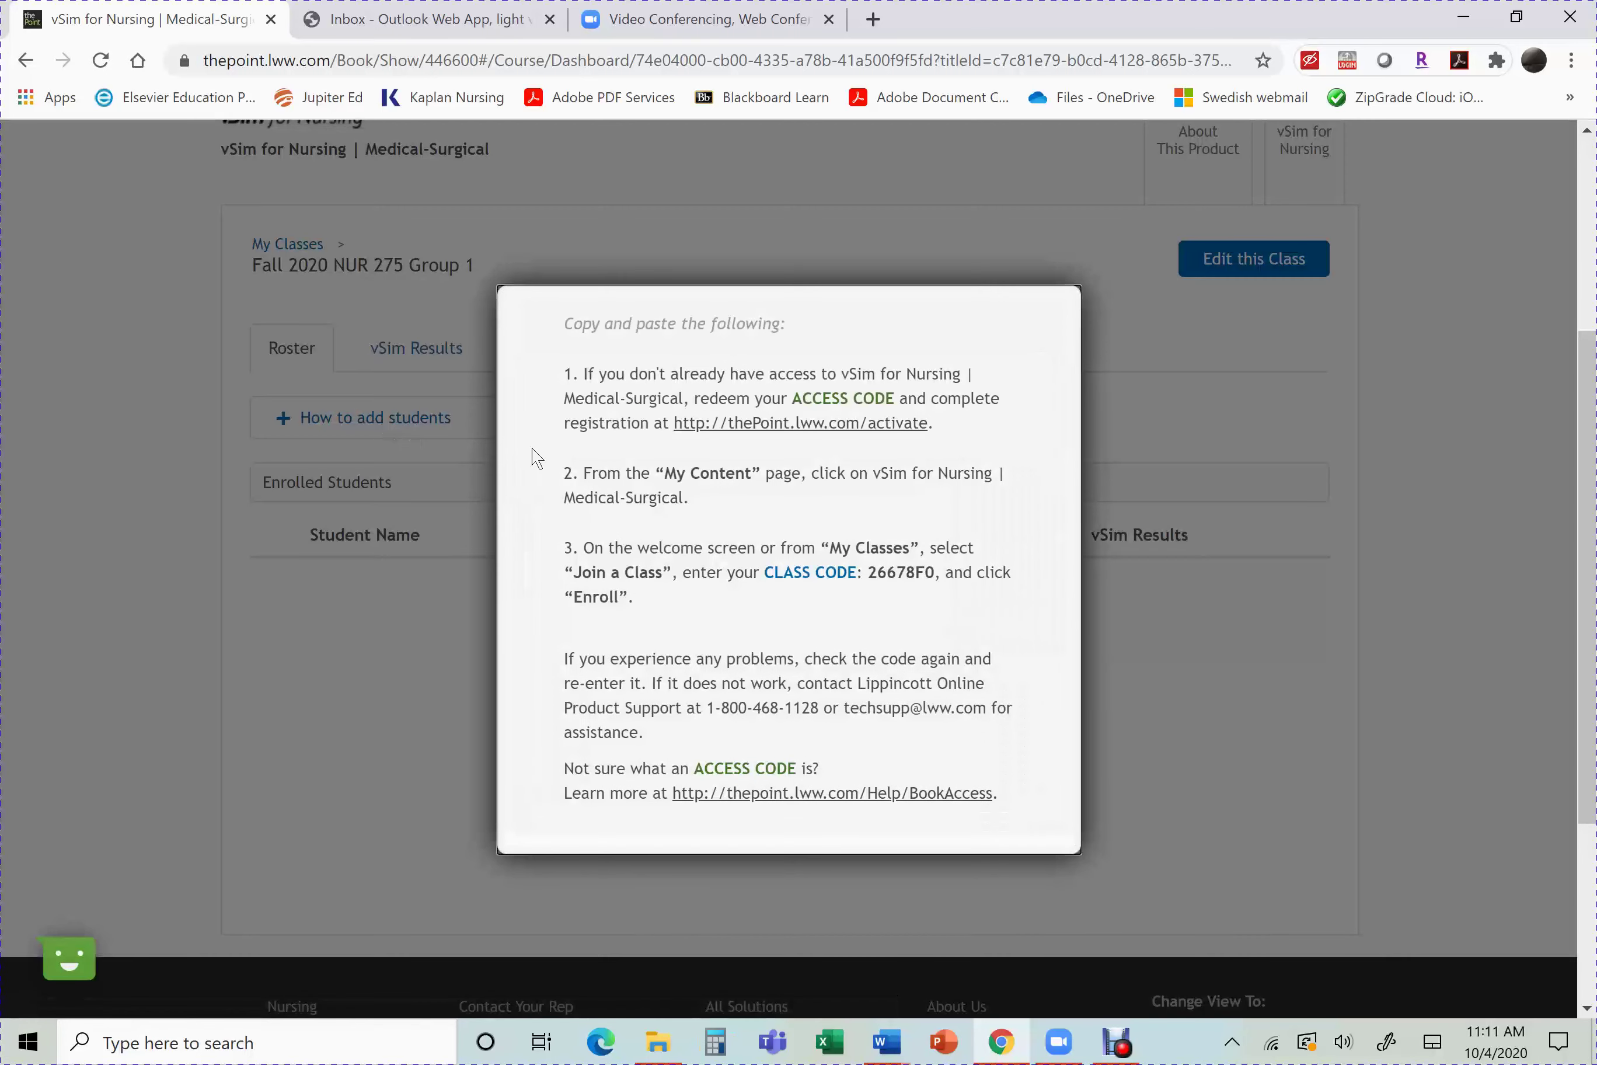
pyautogui.moveTo(565, 374); pyautogui.dragTo(1029, 804)
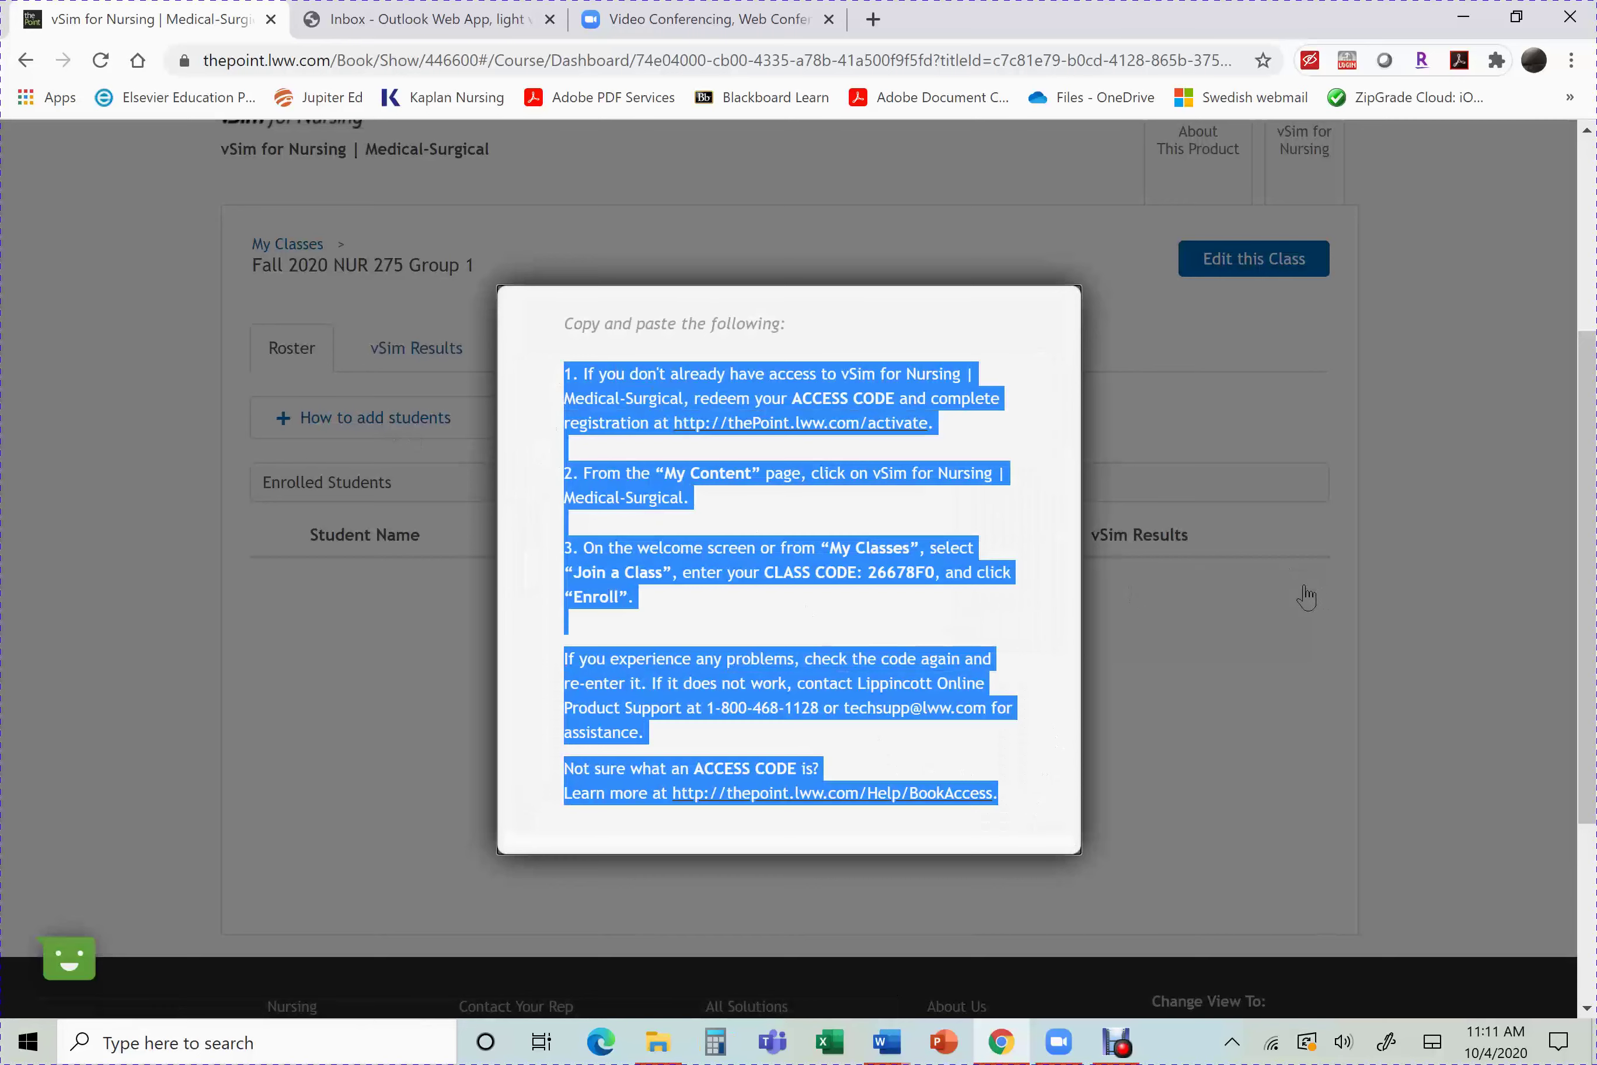
pyautogui.click(1018, 510)
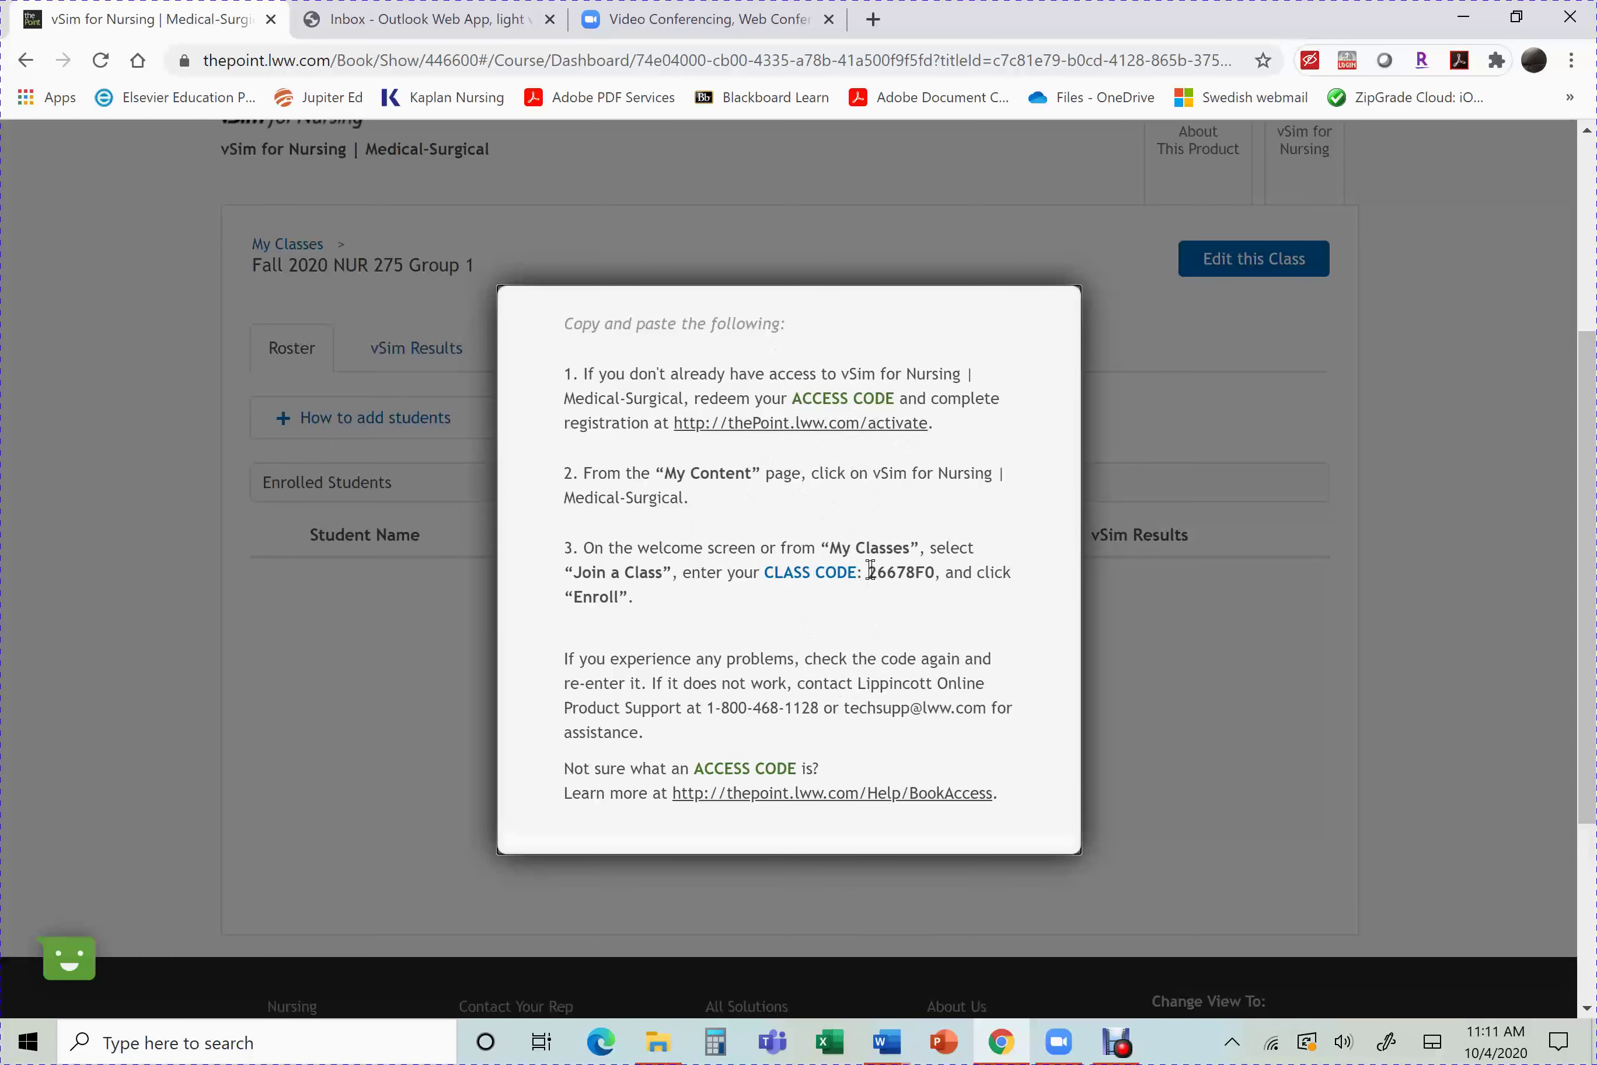
pyautogui.click(1165, 466)
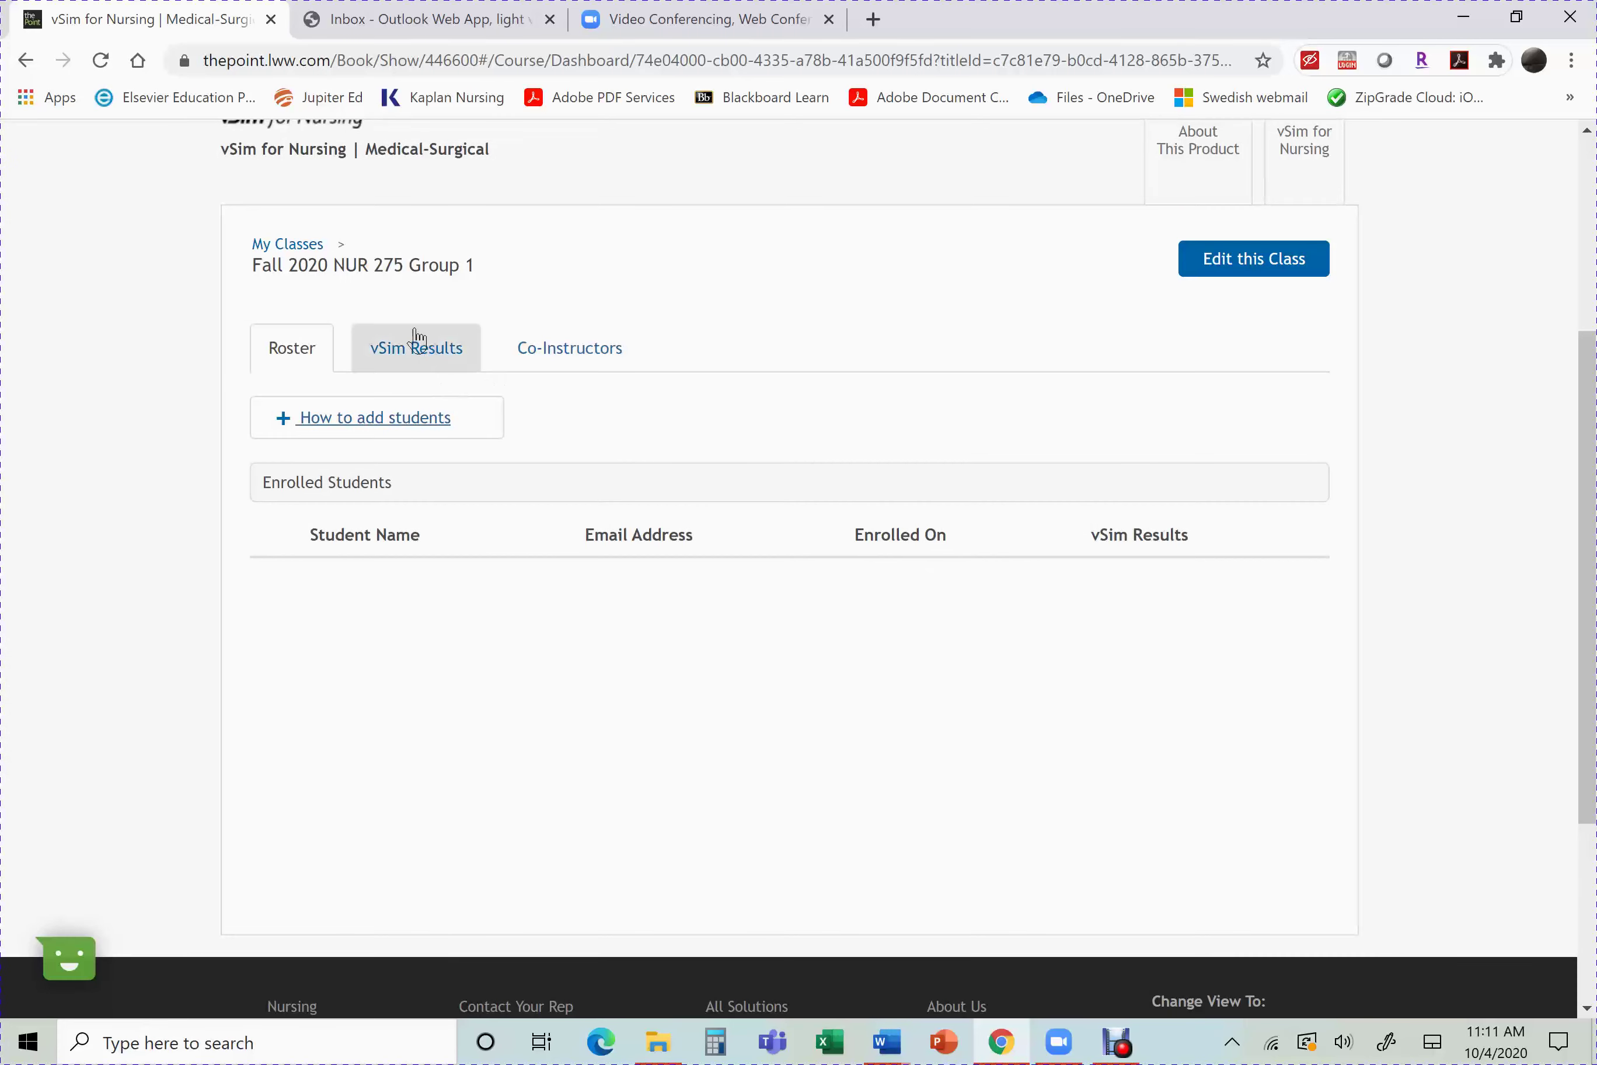
# Step: Return to My Classes and reopen the Fall 2020 NUR 275 Group 1 class
pyautogui.click(310, 251)
pyautogui.scroll(-3, 516, 602)
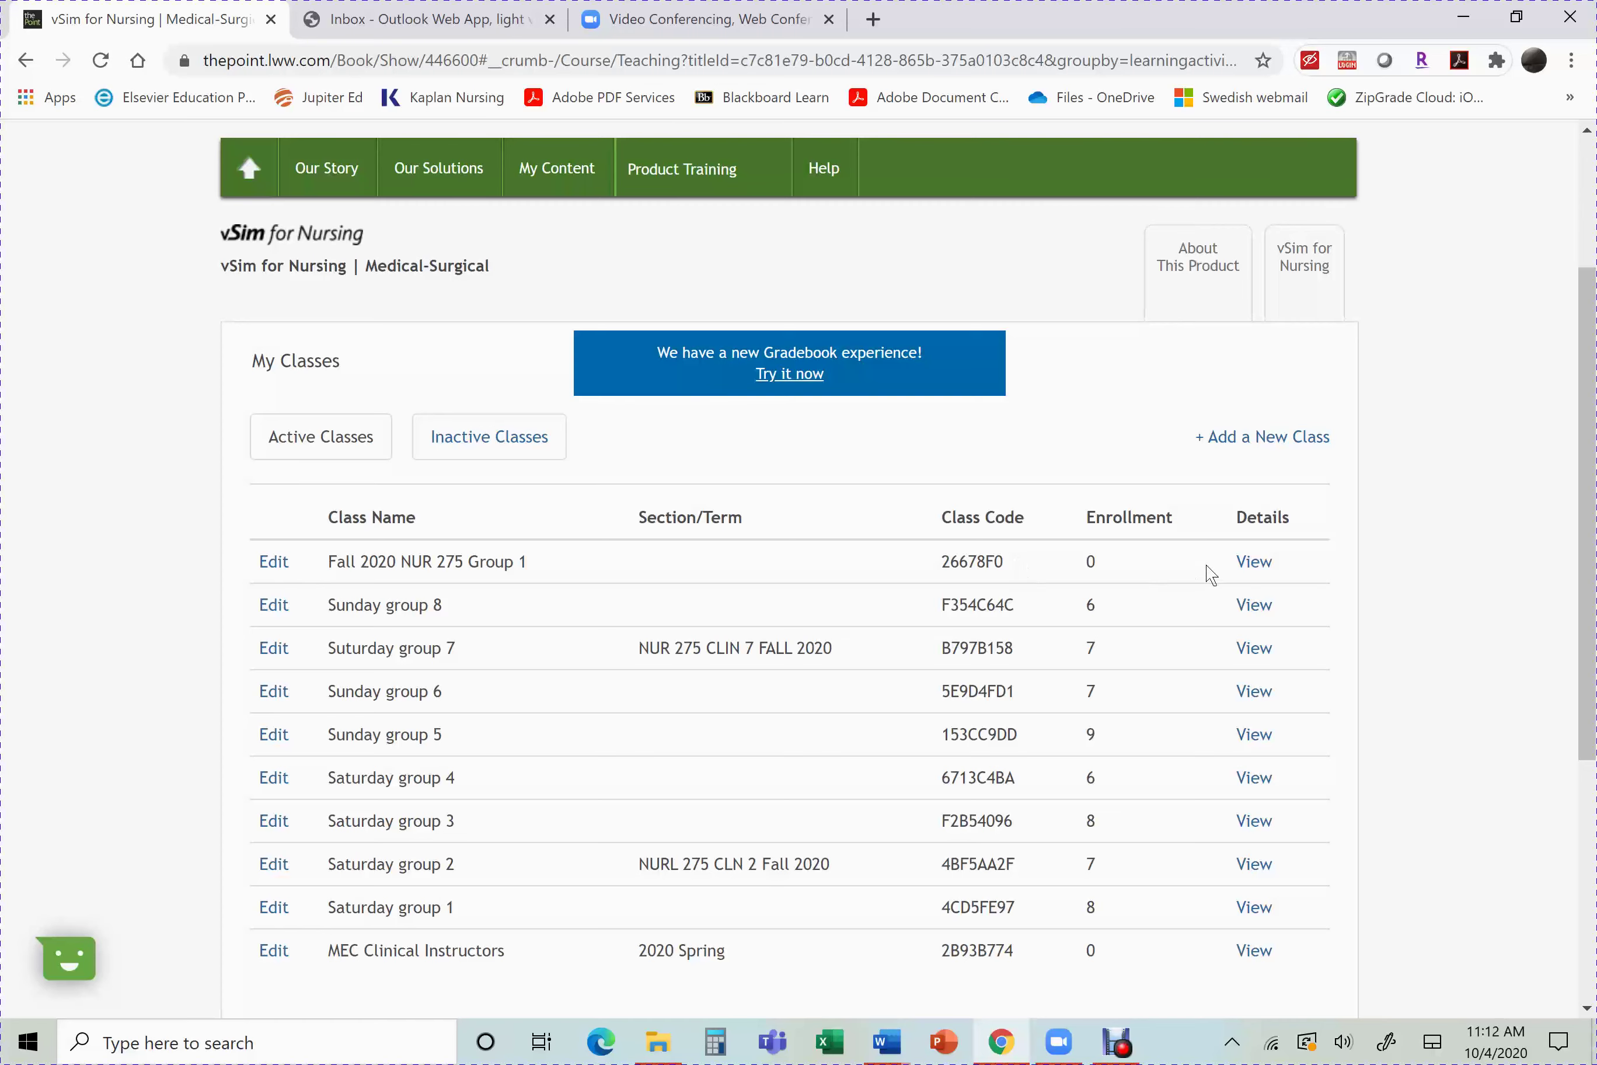
pyautogui.click(1254, 563)
pyautogui.scroll(-2, 1069, 595)
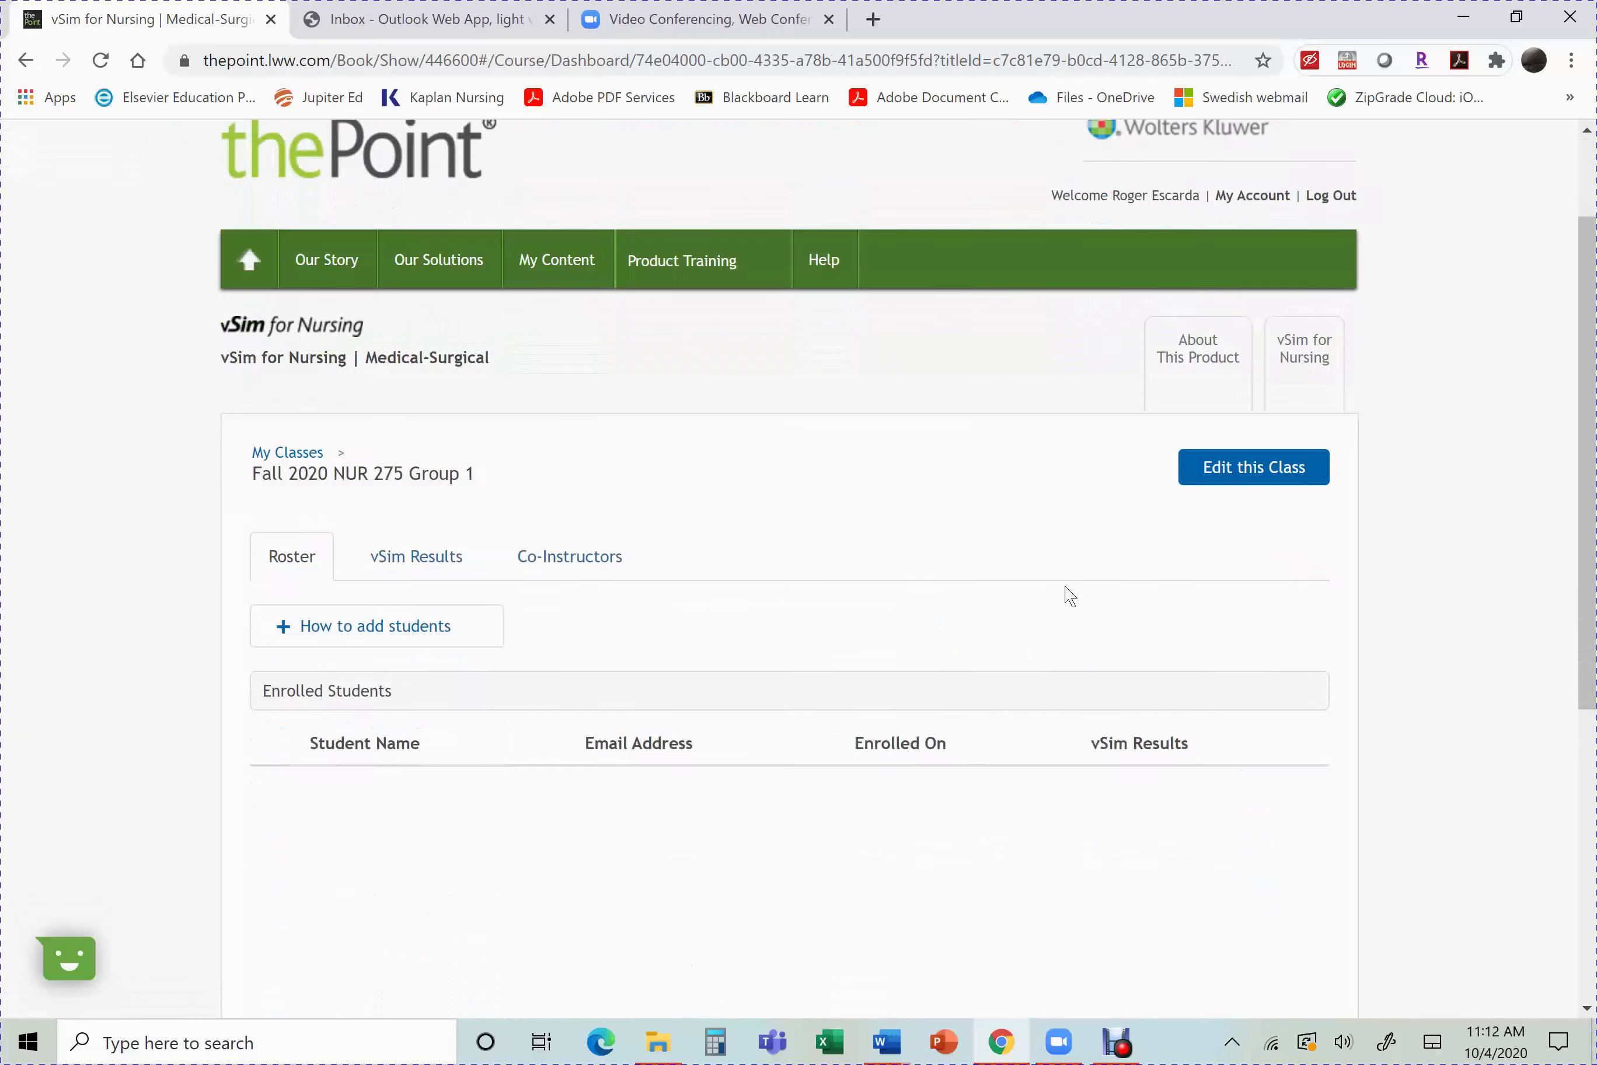
pyautogui.scroll(-1, 1070, 595)
pyautogui.click(404, 533)
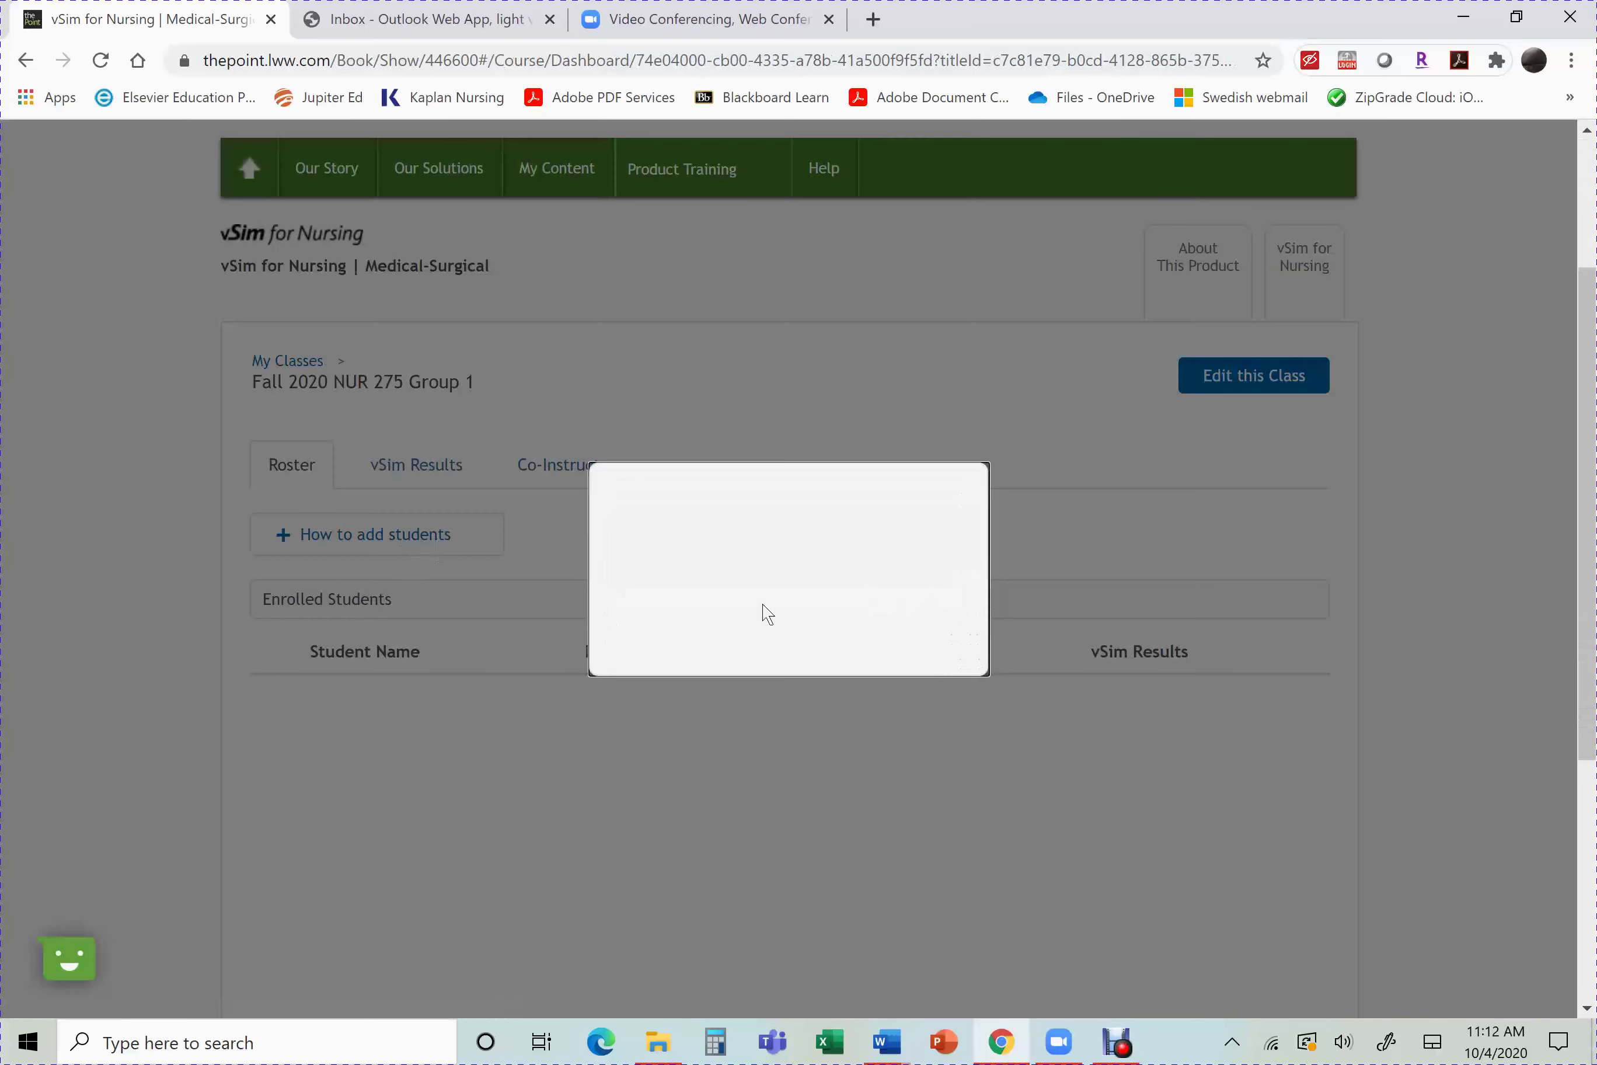
pyautogui.scroll(-1, 660, 440)
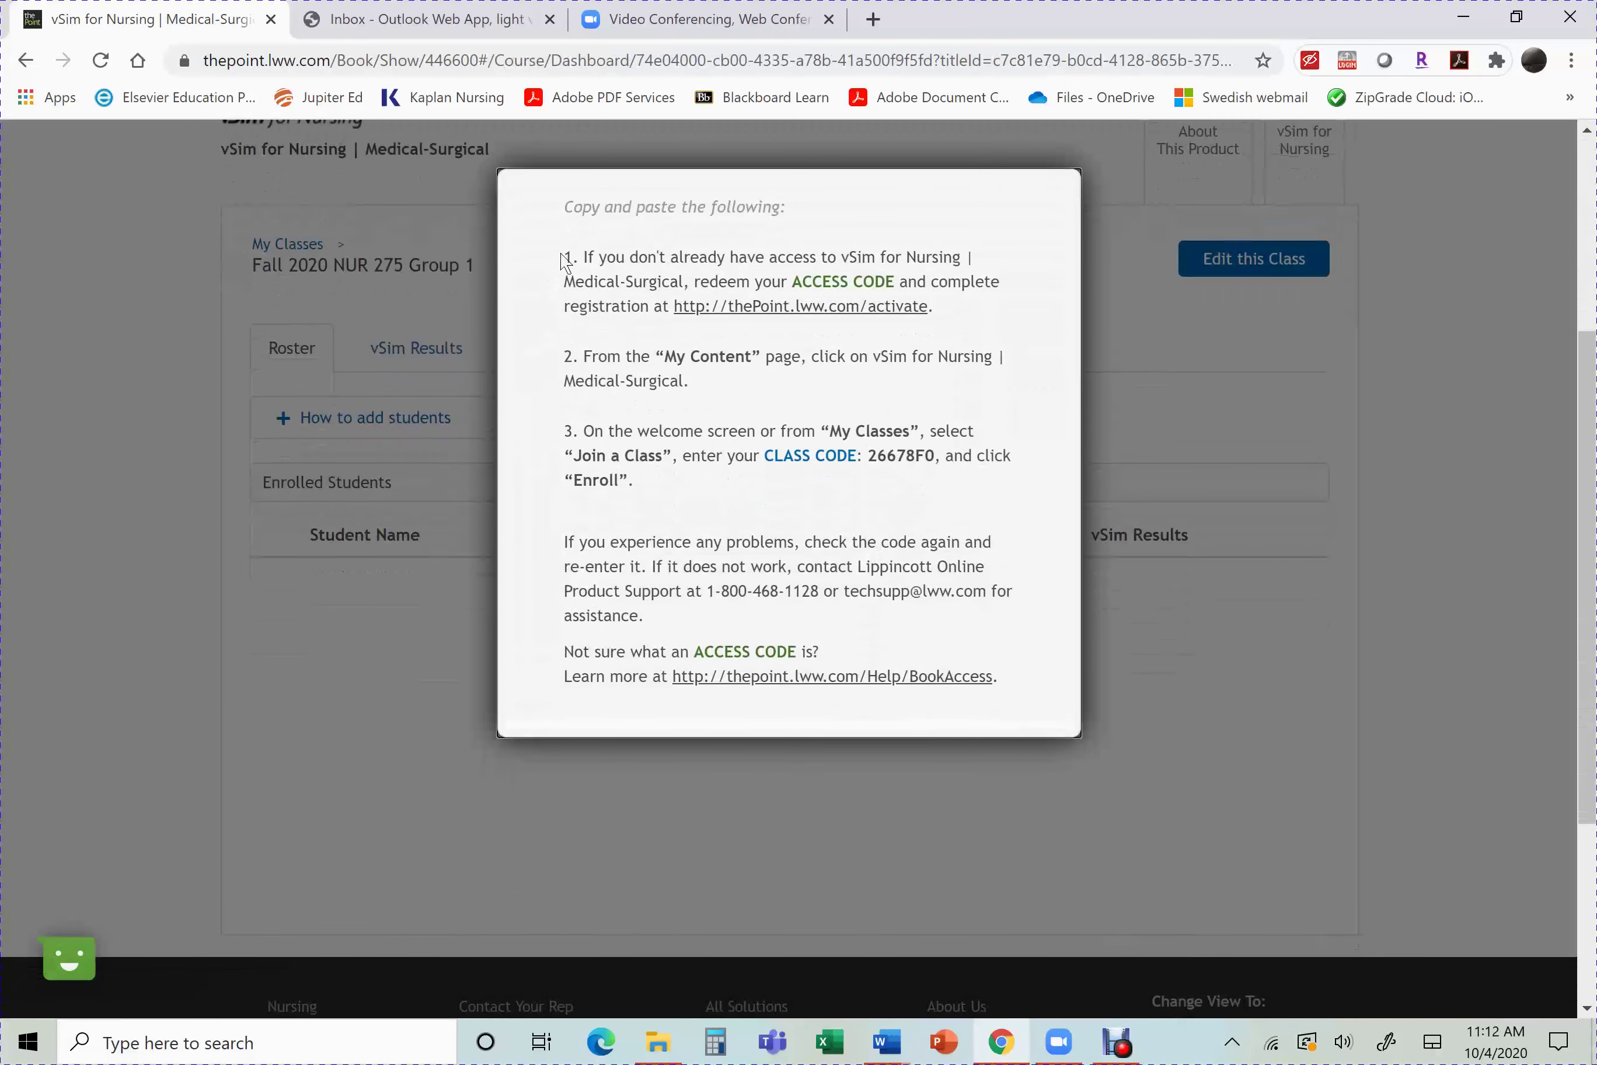
pyautogui.moveTo(562, 256); pyautogui.dragTo(1024, 694)
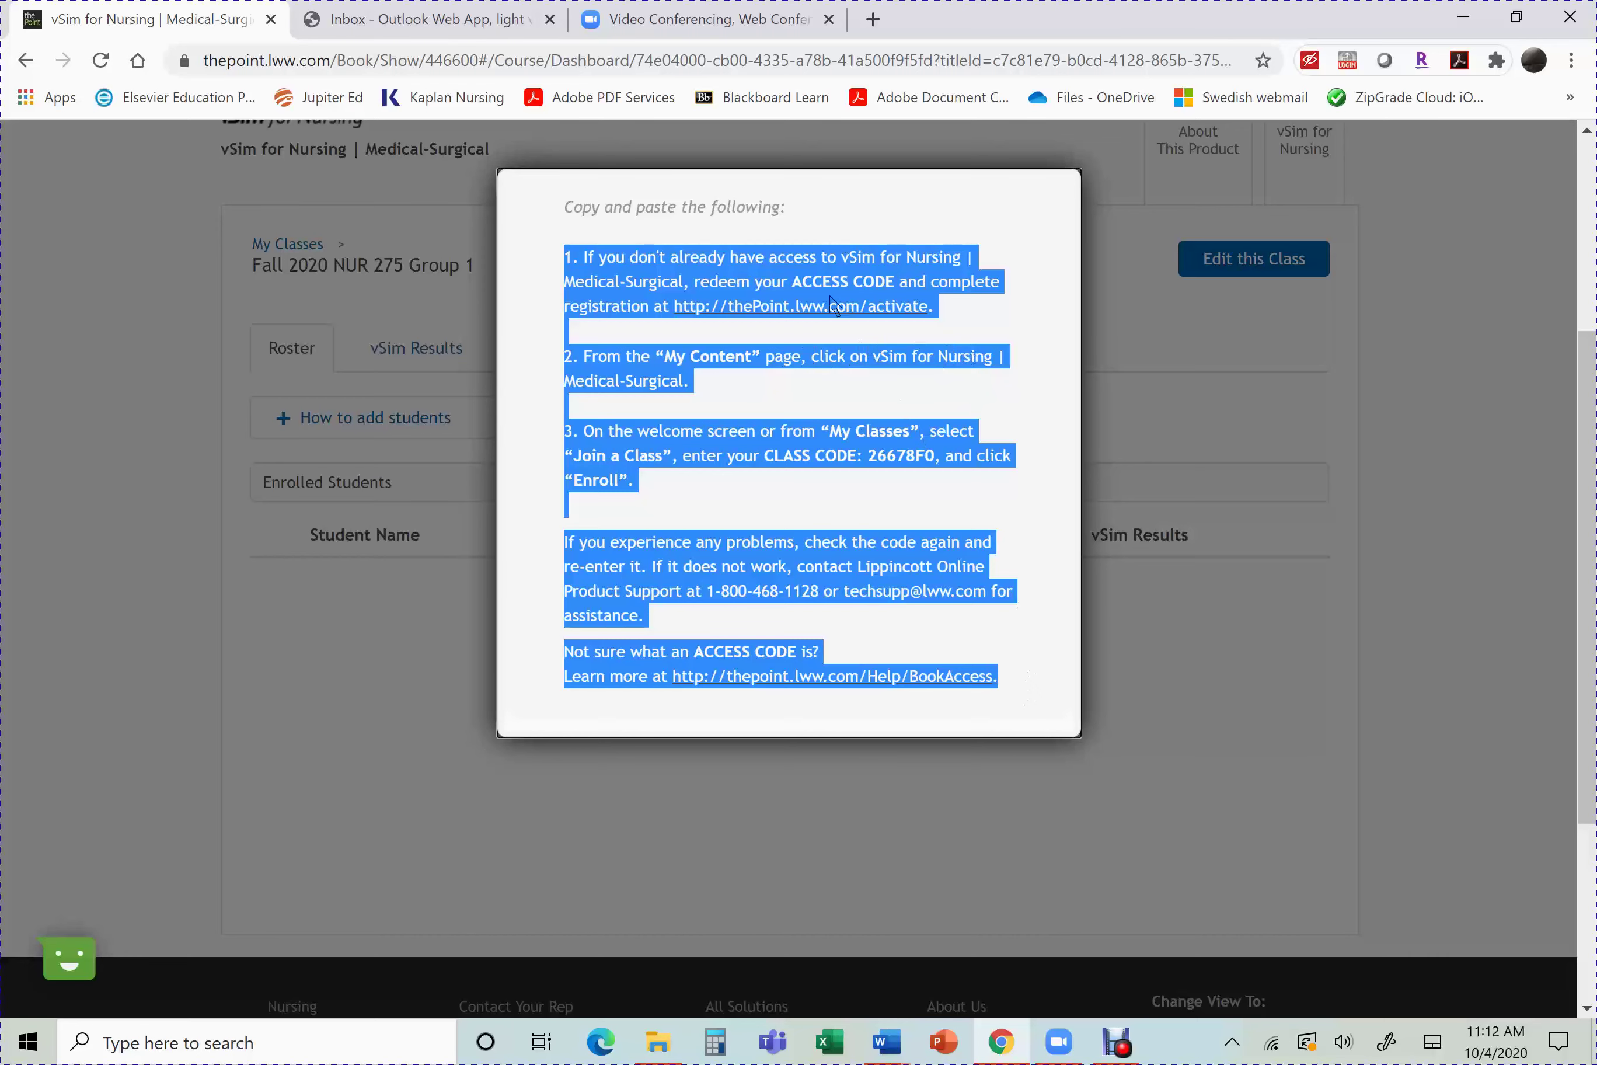
pyautogui.click(797, 290)
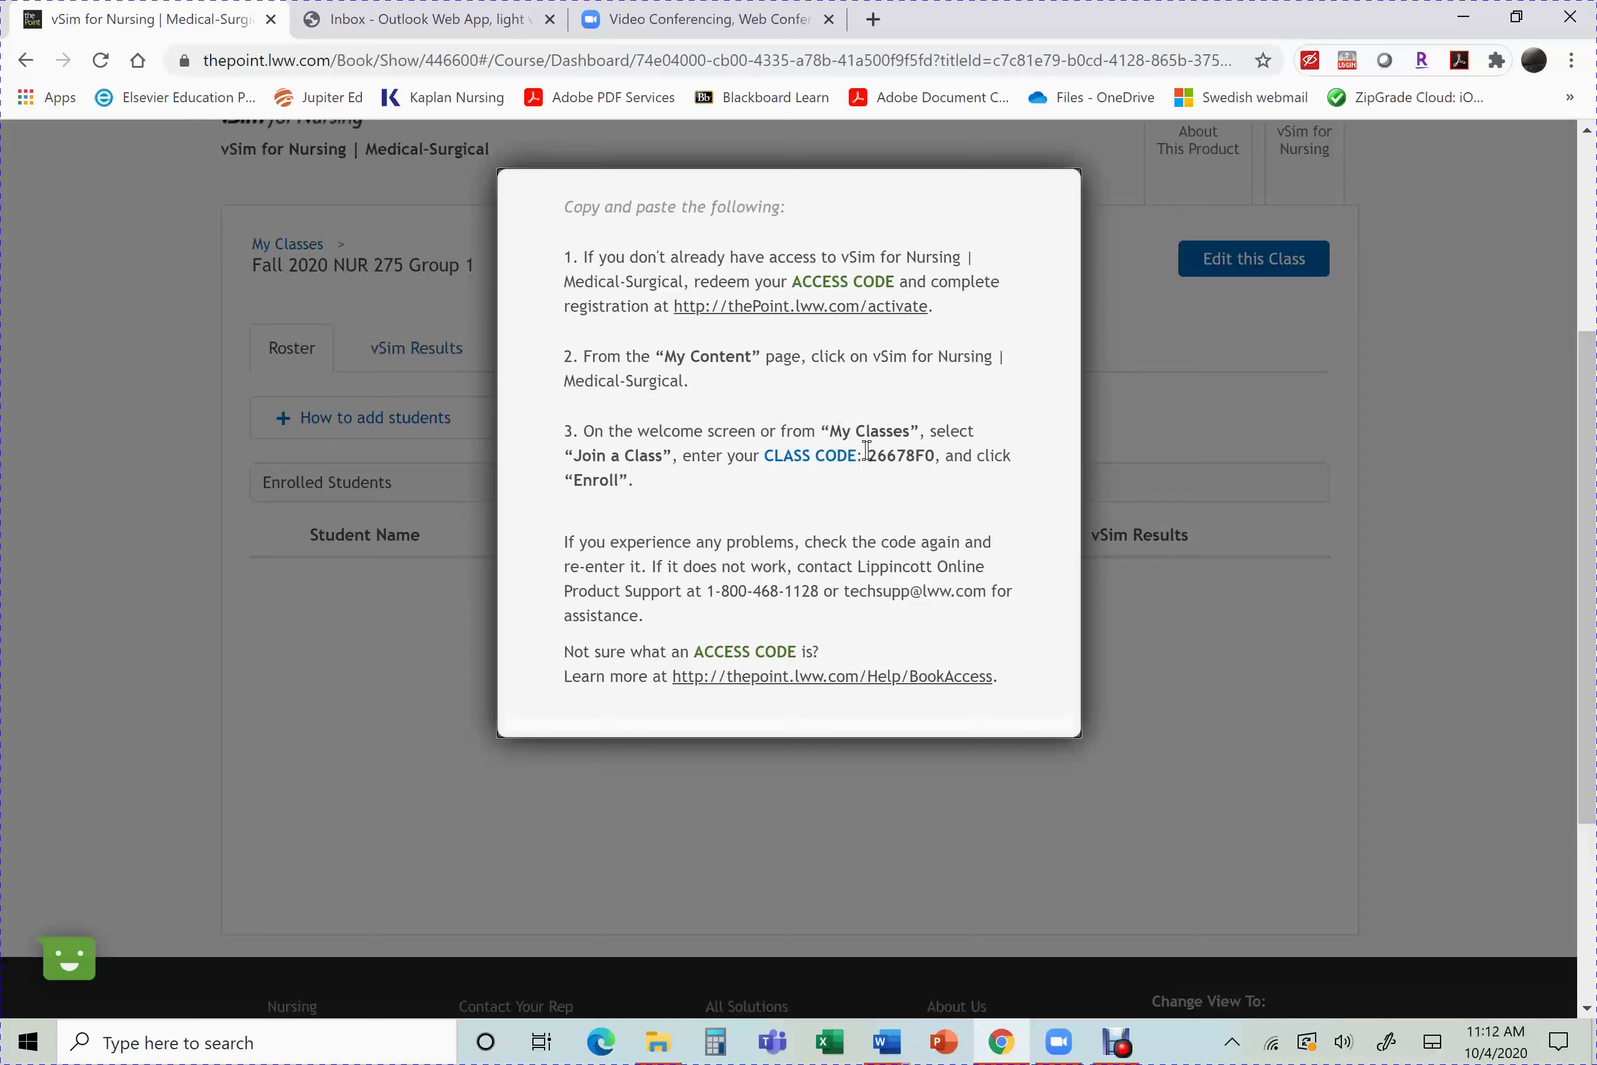
pyautogui.moveTo(868, 455); pyautogui.dragTo(932, 459)
pyautogui.click(1321, 465)
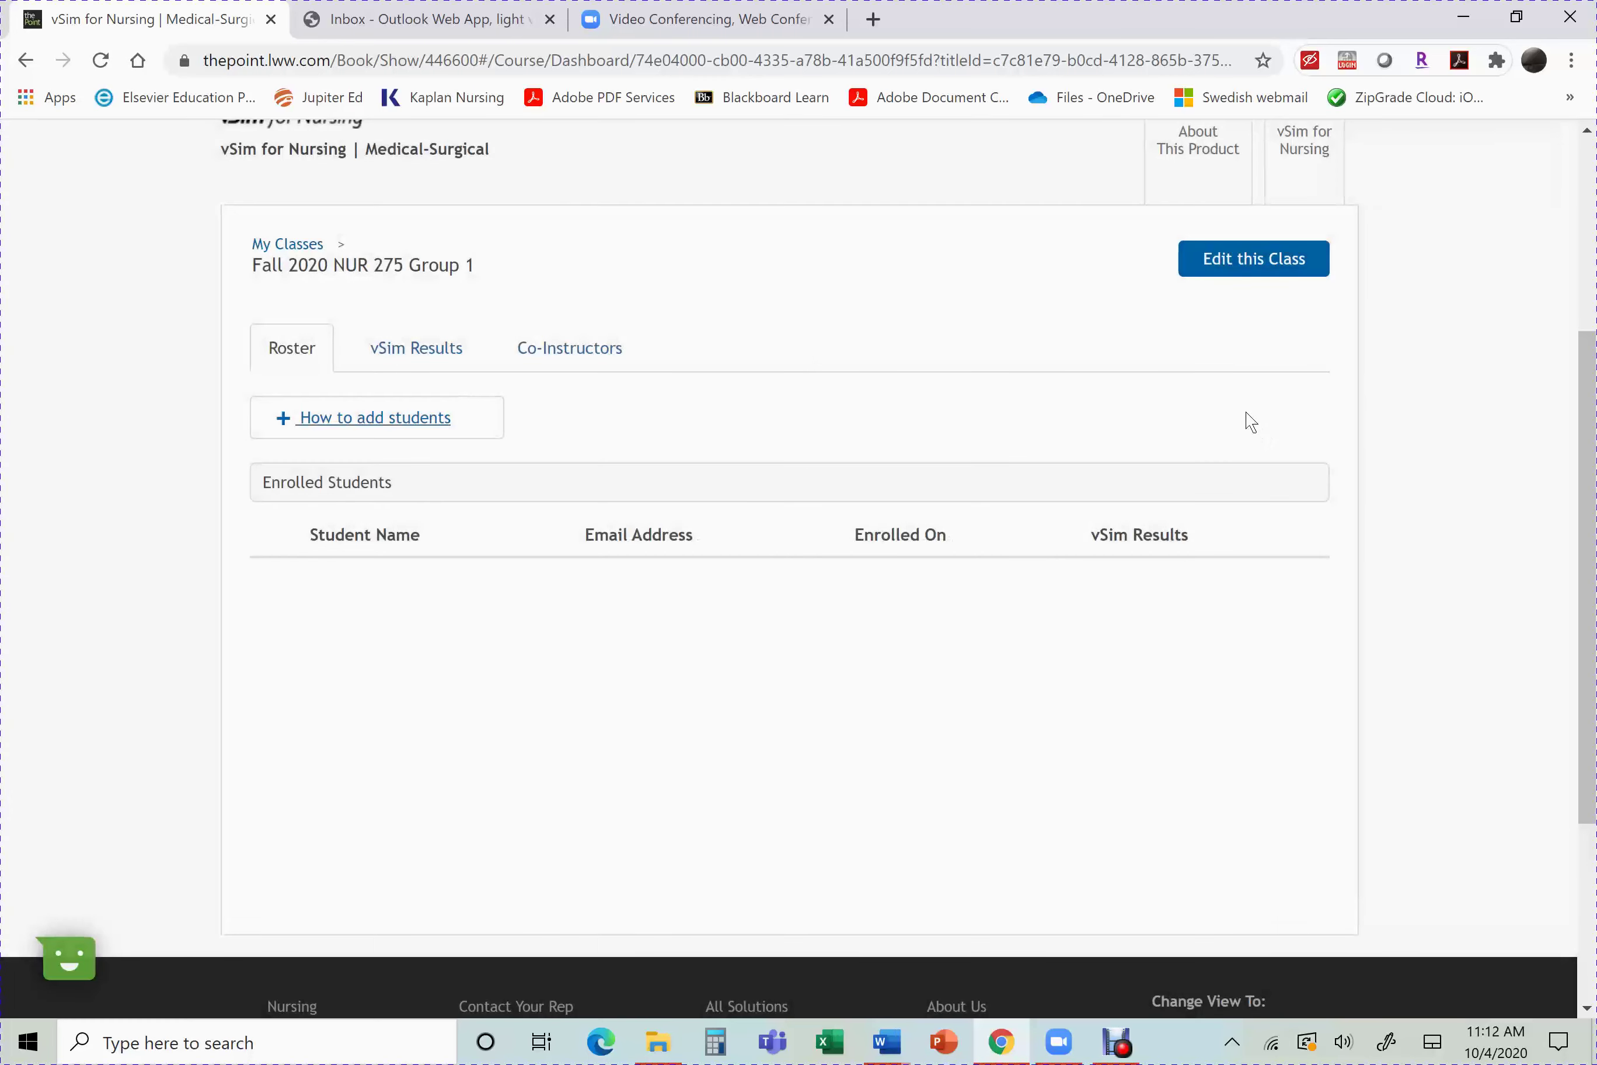
pyautogui.scroll(2, 1072, 388)
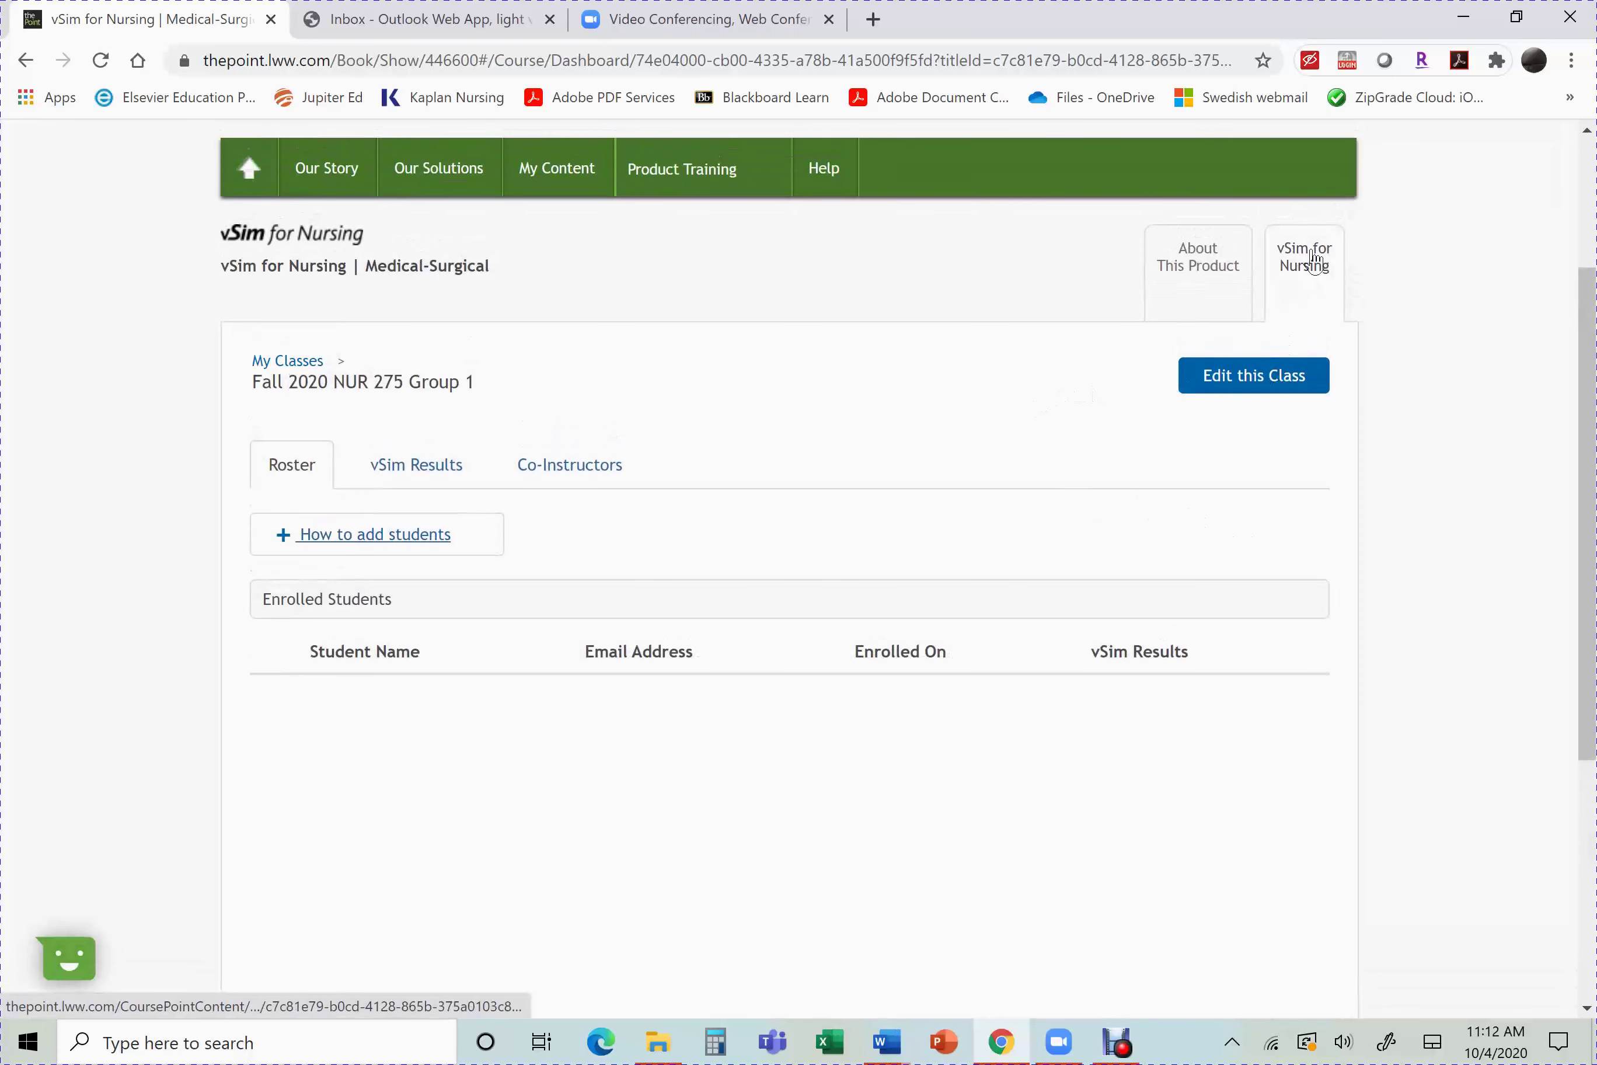
# Step: Open Saturday group 7: NUR 275 CLIN 7 and list its five Medical and five Surgical scenario results
pyautogui.click(278, 361)
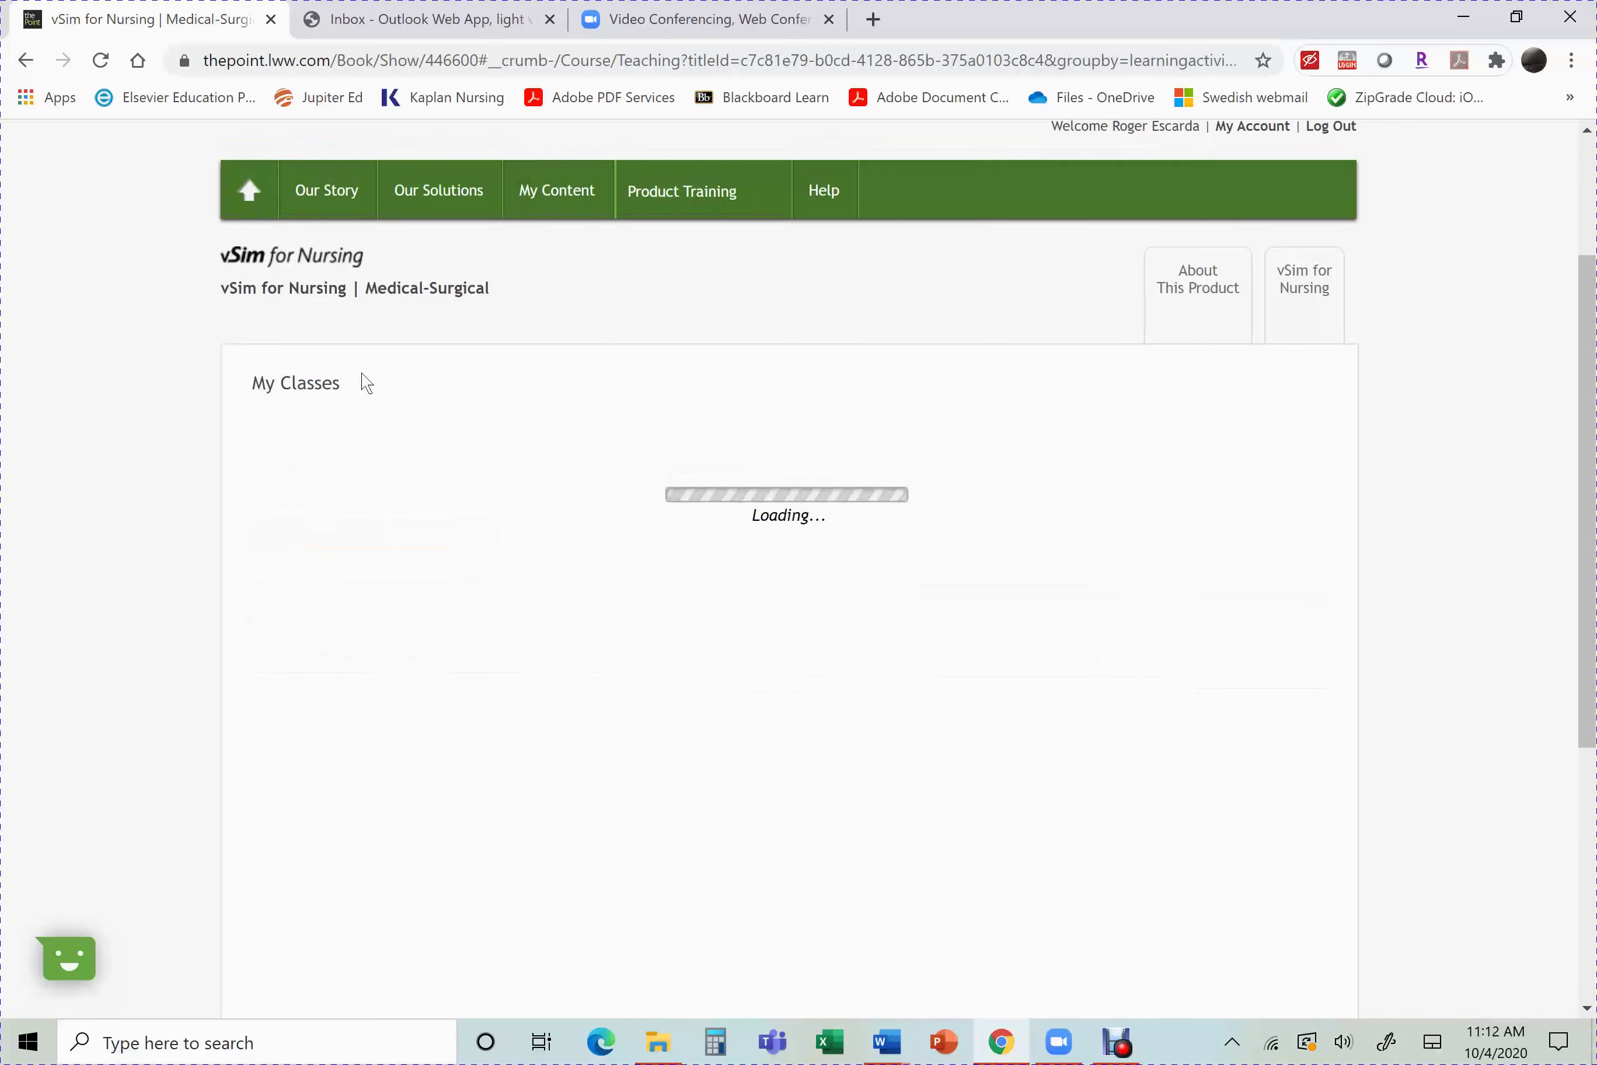
pyautogui.scroll(-5, 606, 578)
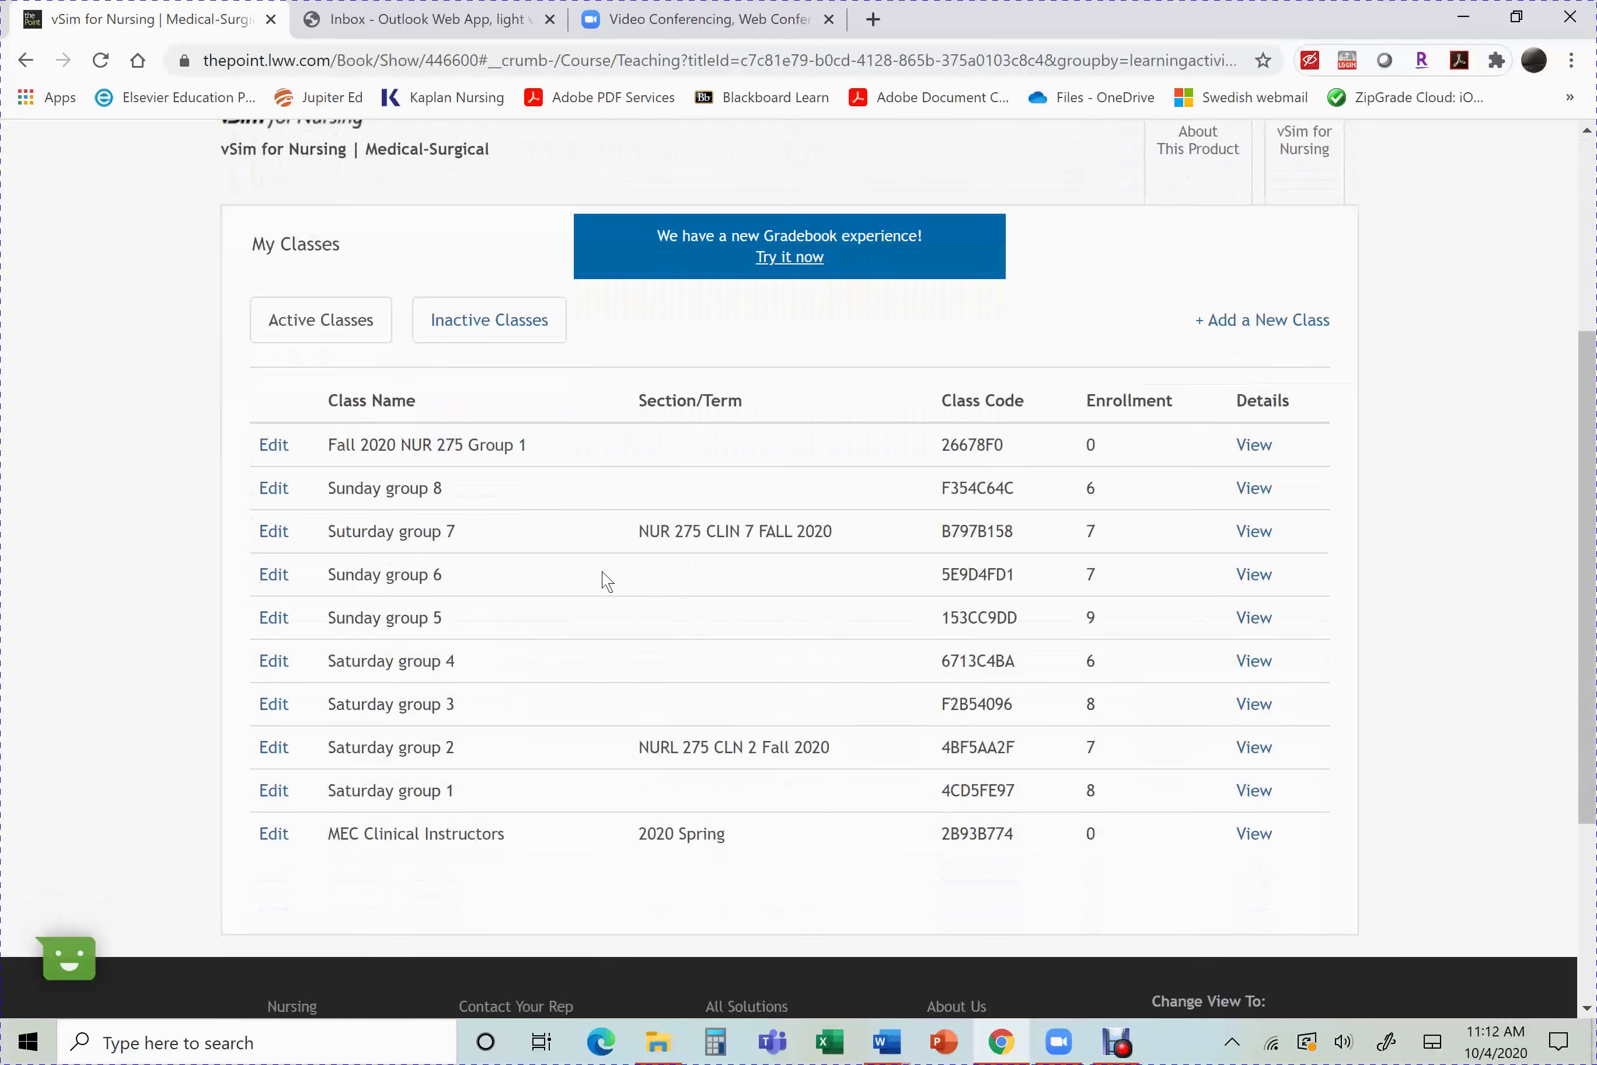
pyautogui.scroll(-2, 1125, 605)
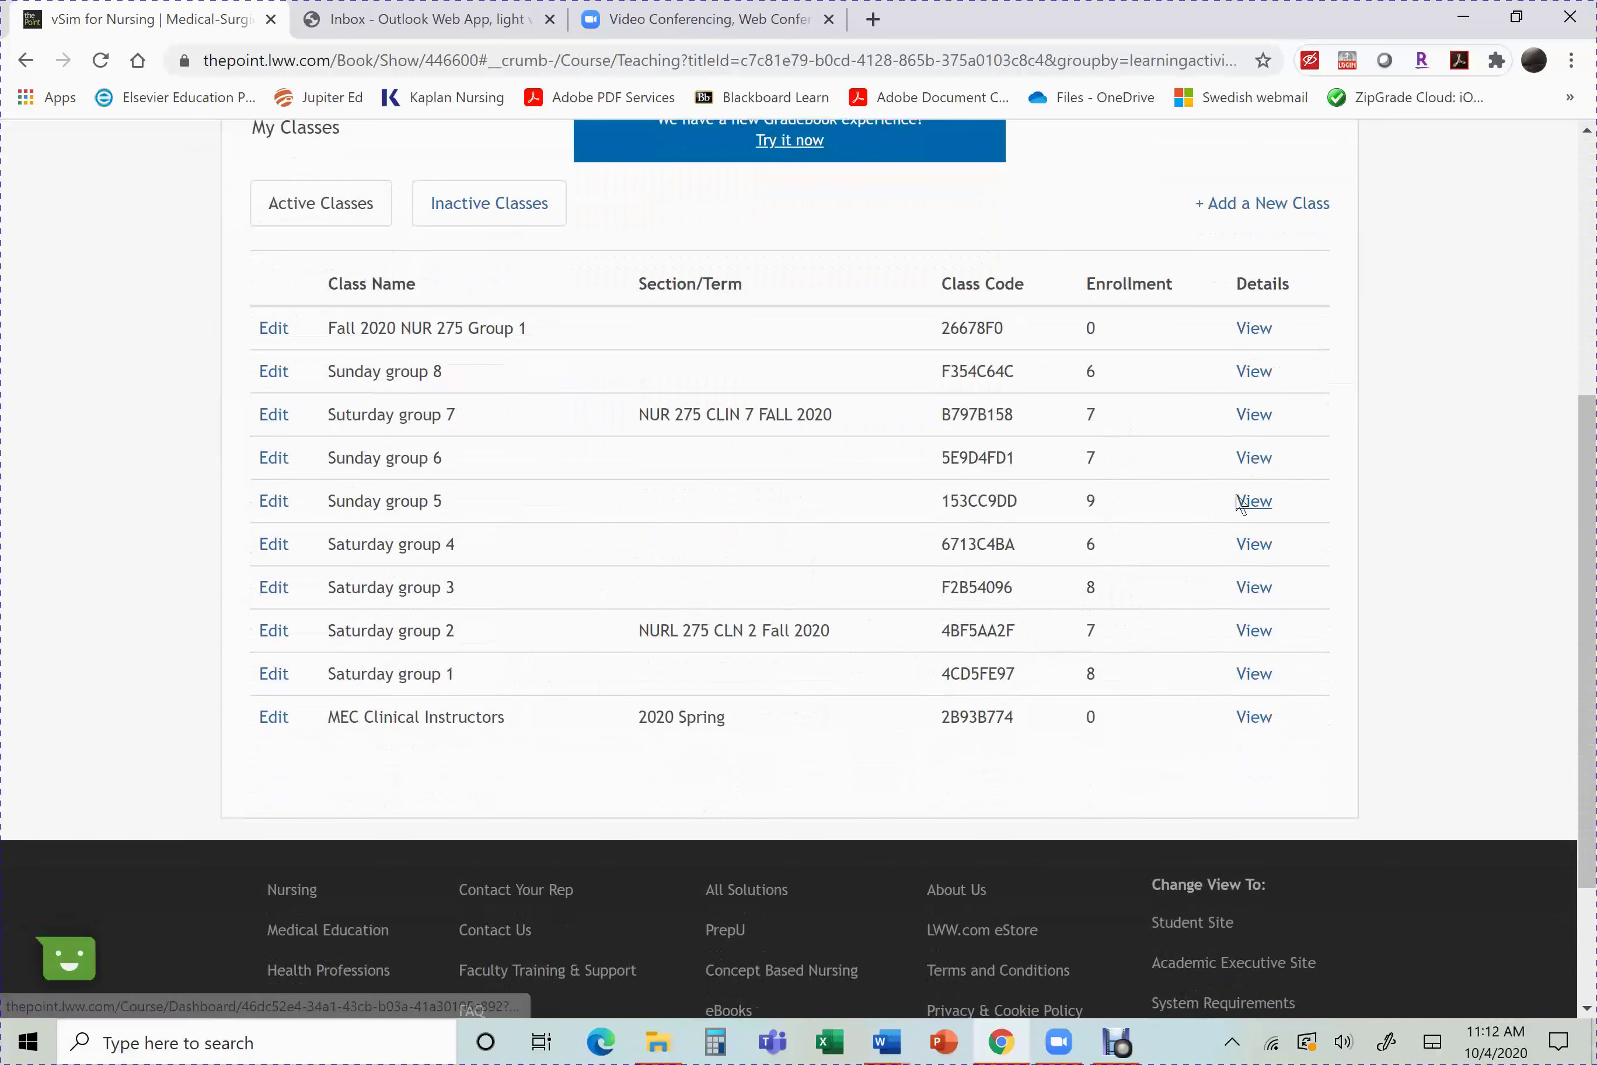
pyautogui.click(1255, 415)
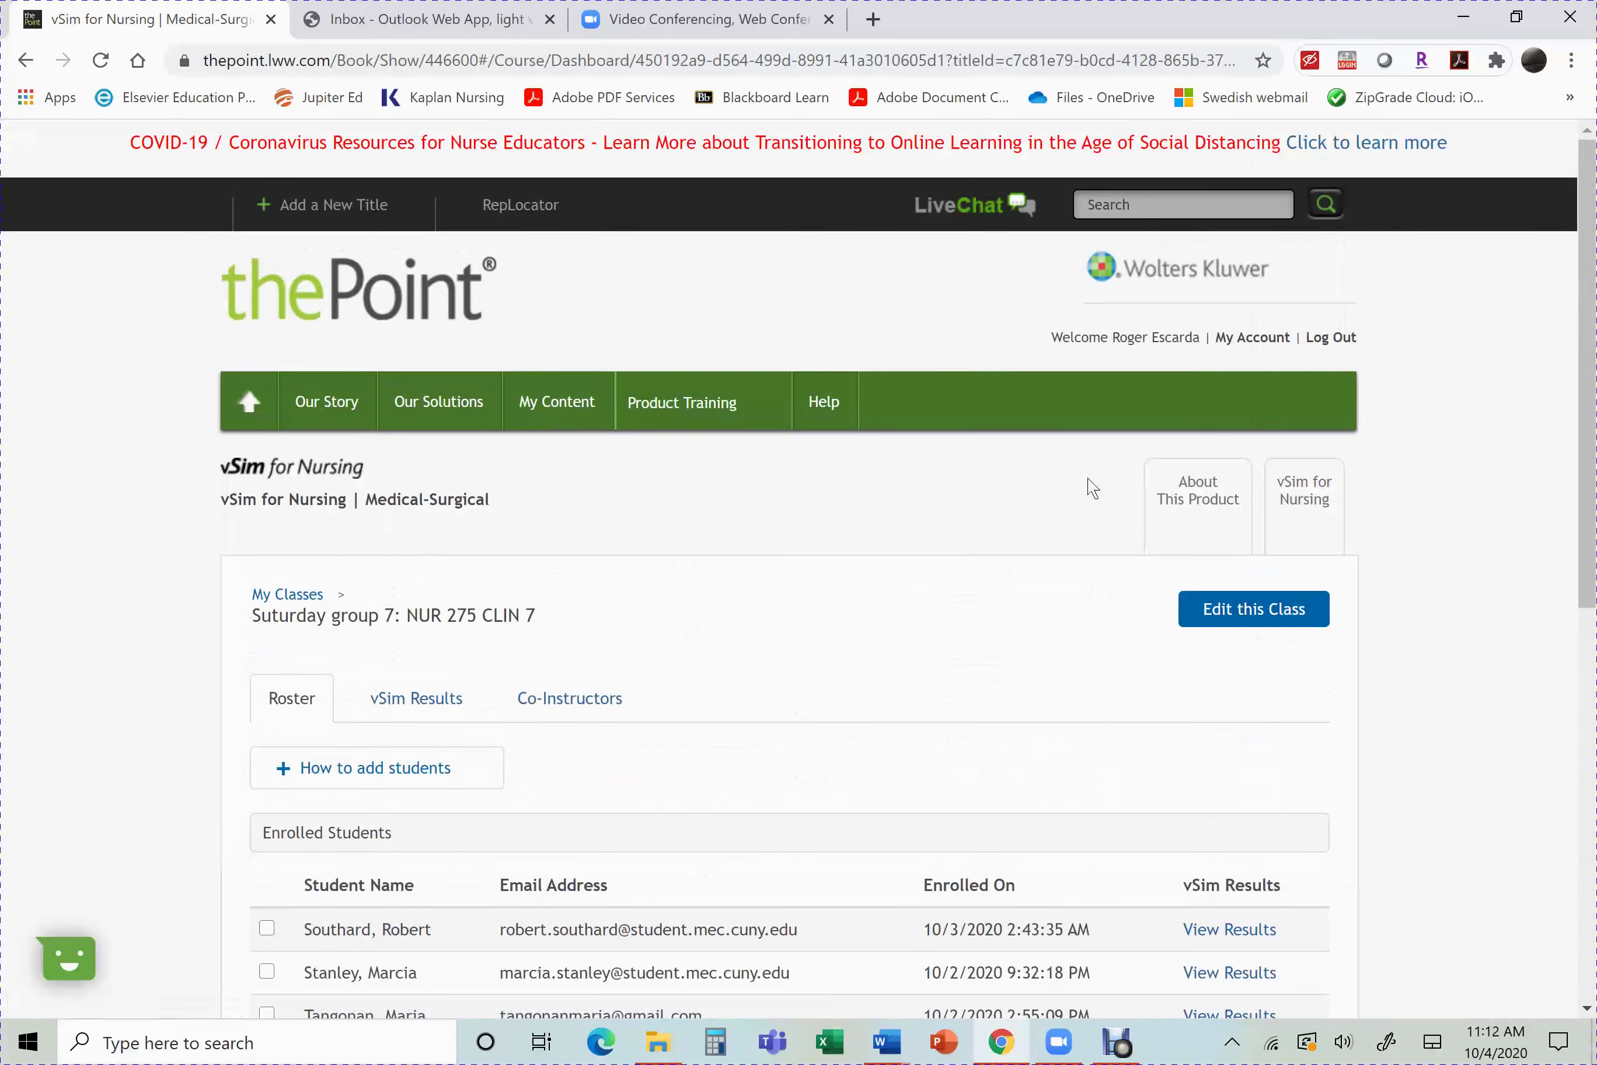
pyautogui.scroll(-5, 1093, 488)
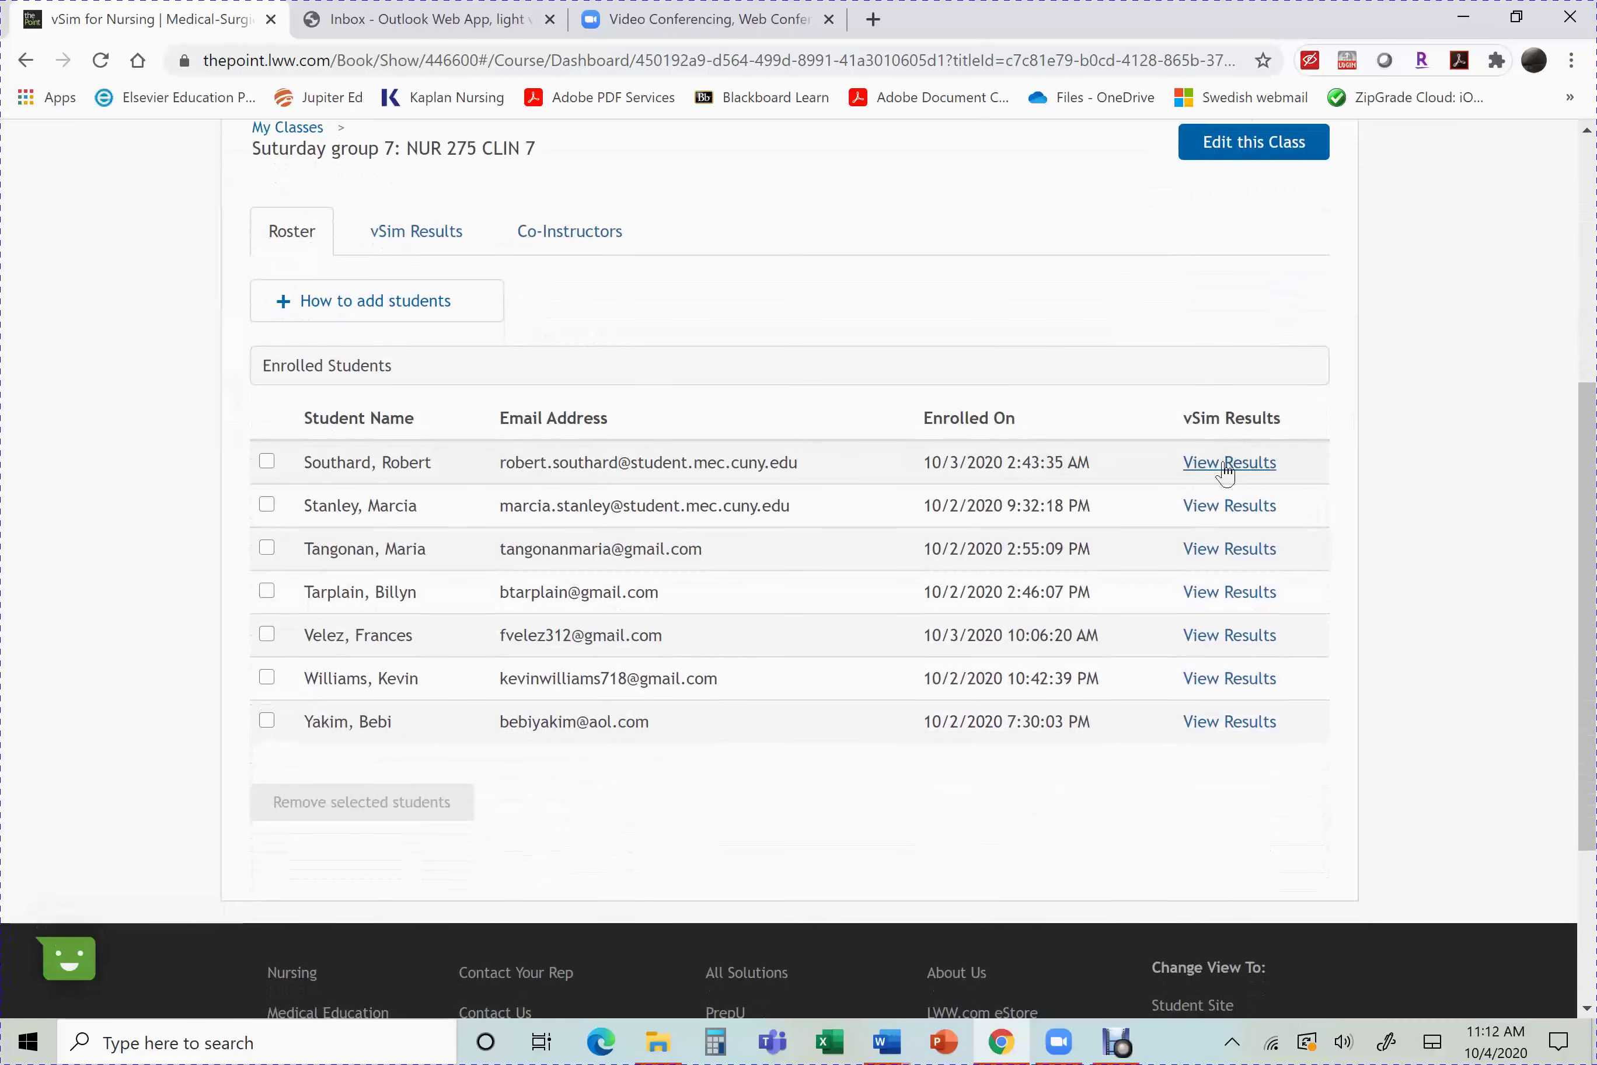
pyautogui.click(424, 241)
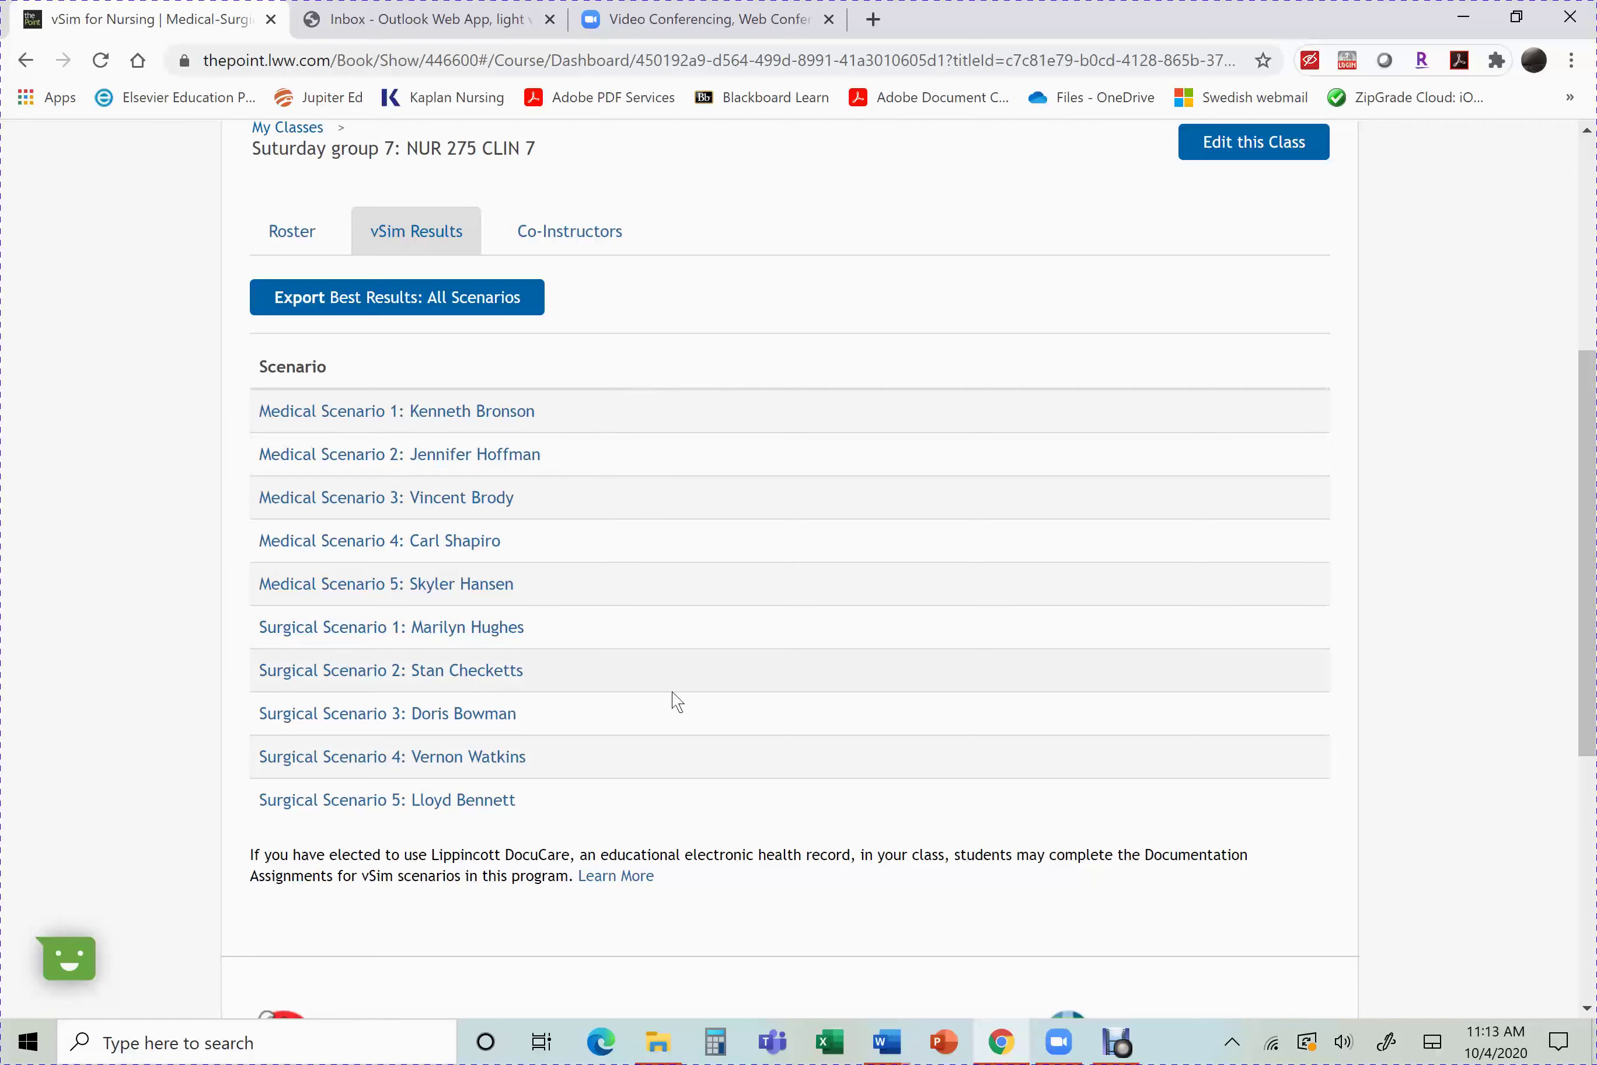
pyautogui.scroll(1, 583, 735)
pyautogui.scroll(-1, 583, 735)
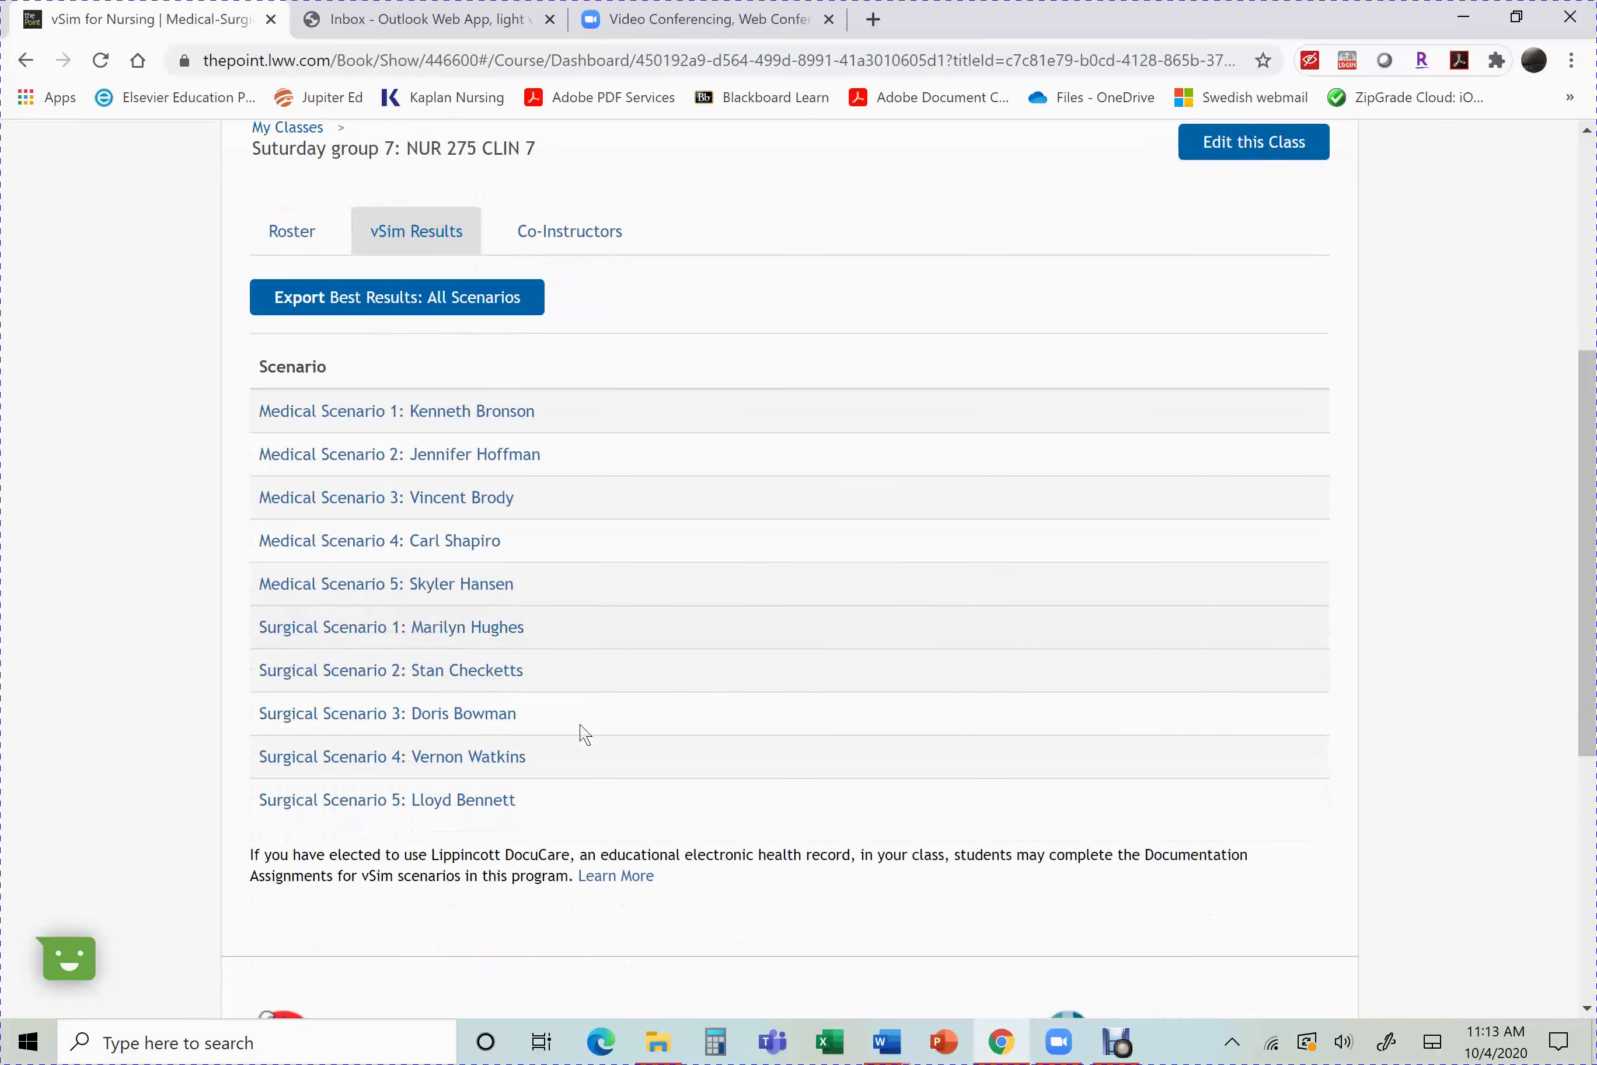
# Step: Open Surgical Scenario 5: Lloyd Bennett best results and review each student's pre-quiz, vSim and post-quiz scores
pyautogui.click(456, 800)
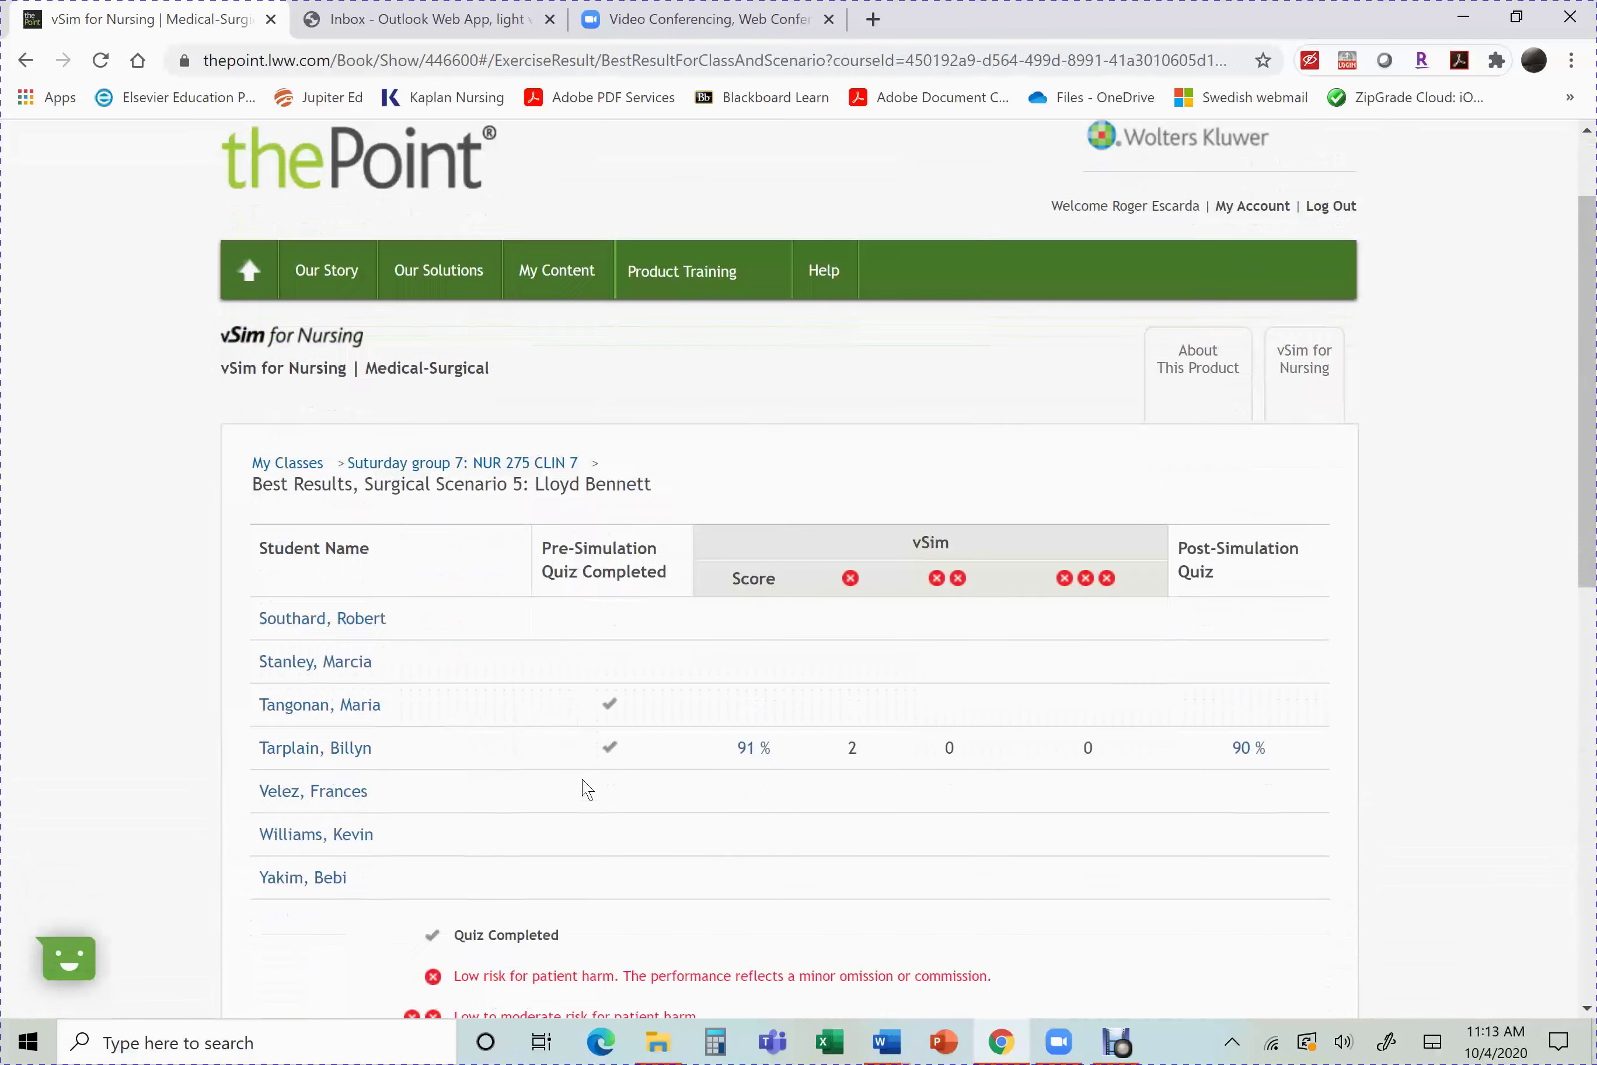
pyautogui.scroll(-3, 664, 738)
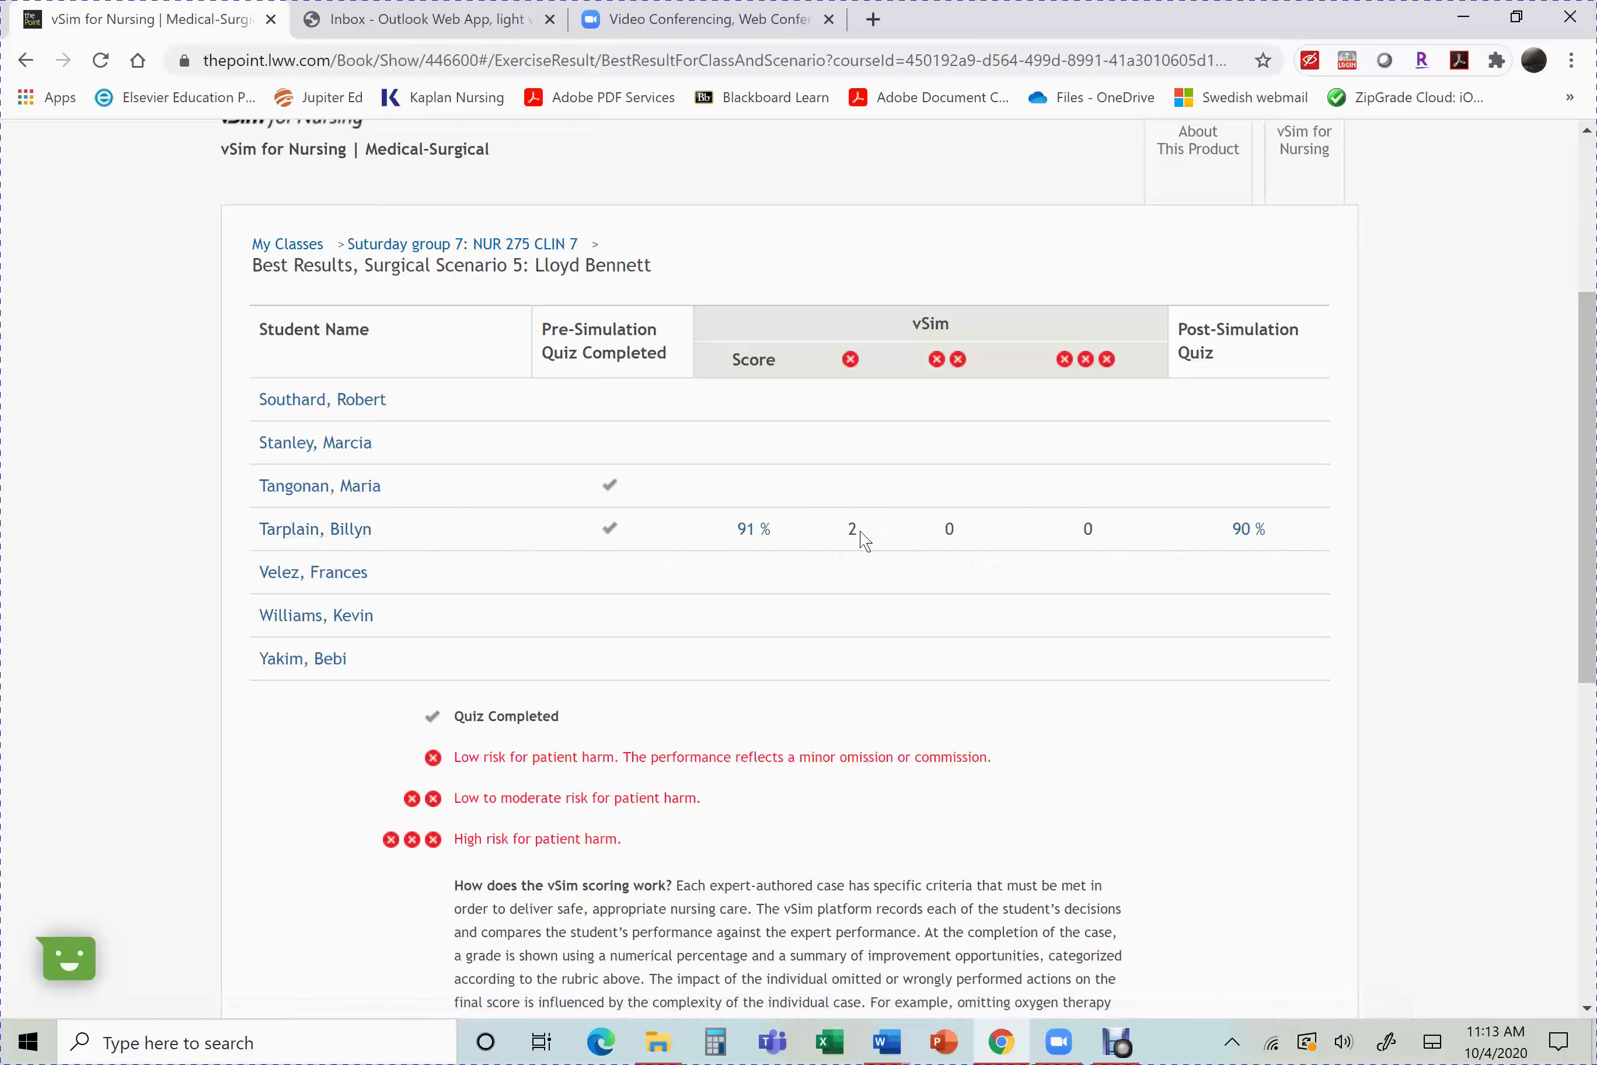
pyautogui.scroll(-6, 865, 539)
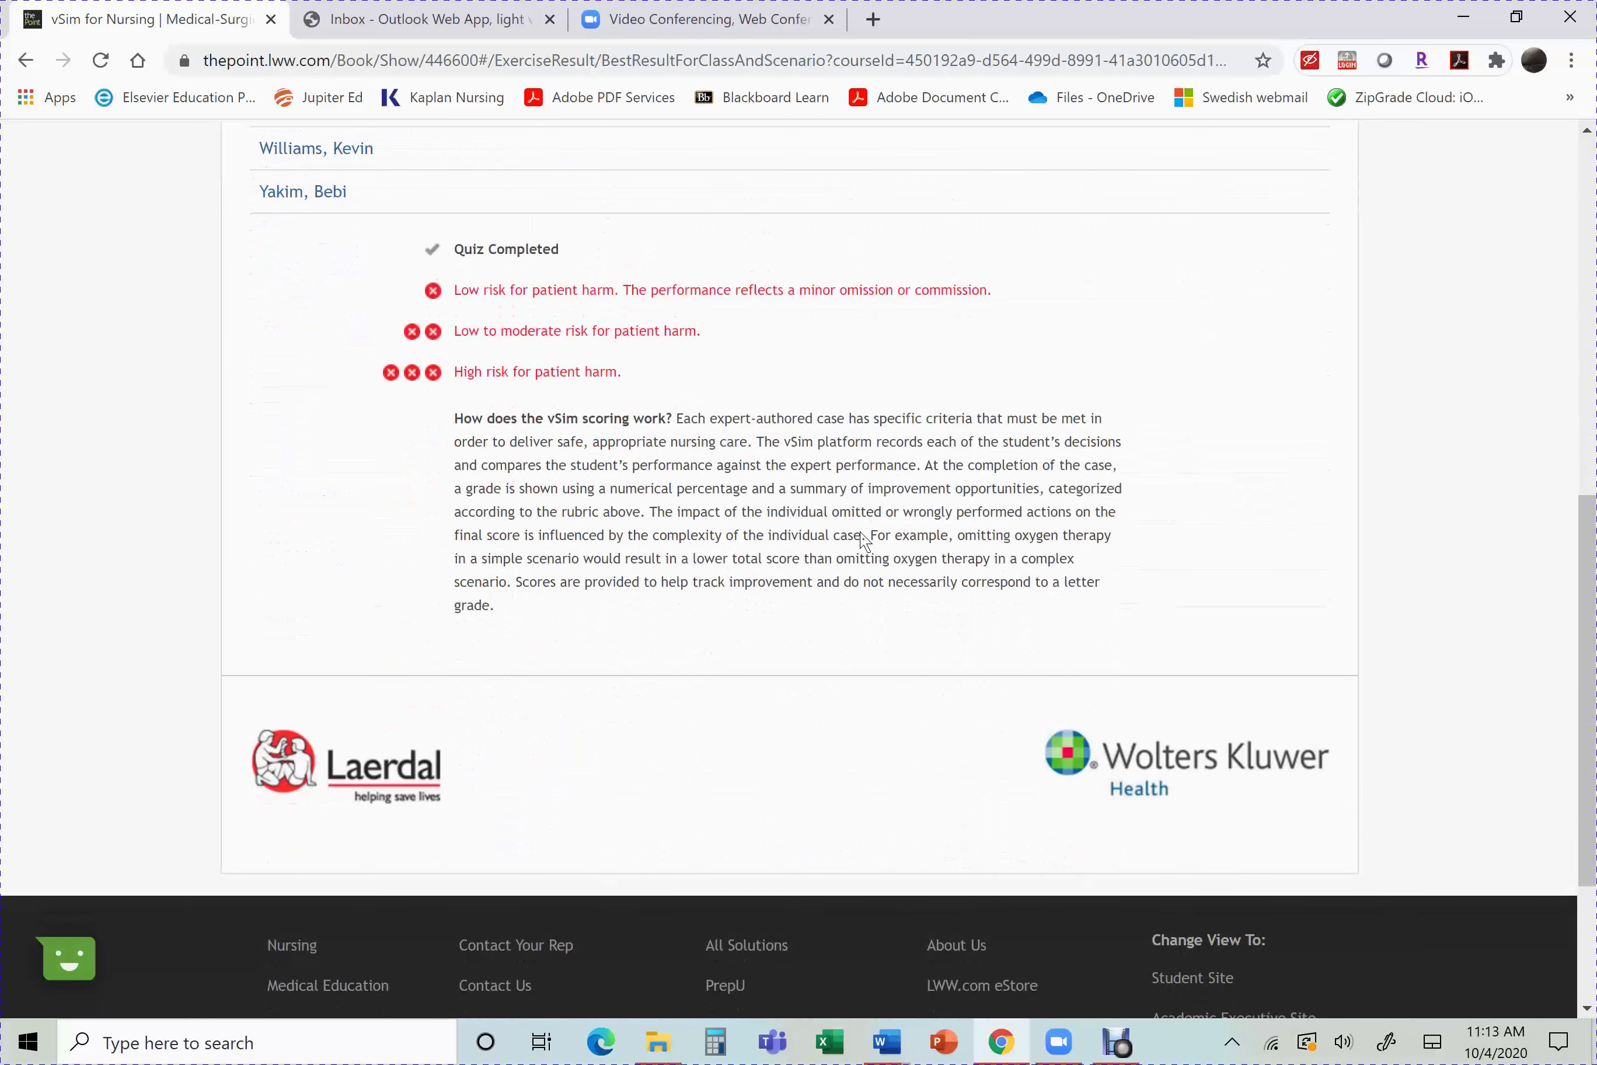
pyautogui.scroll(5, 864, 539)
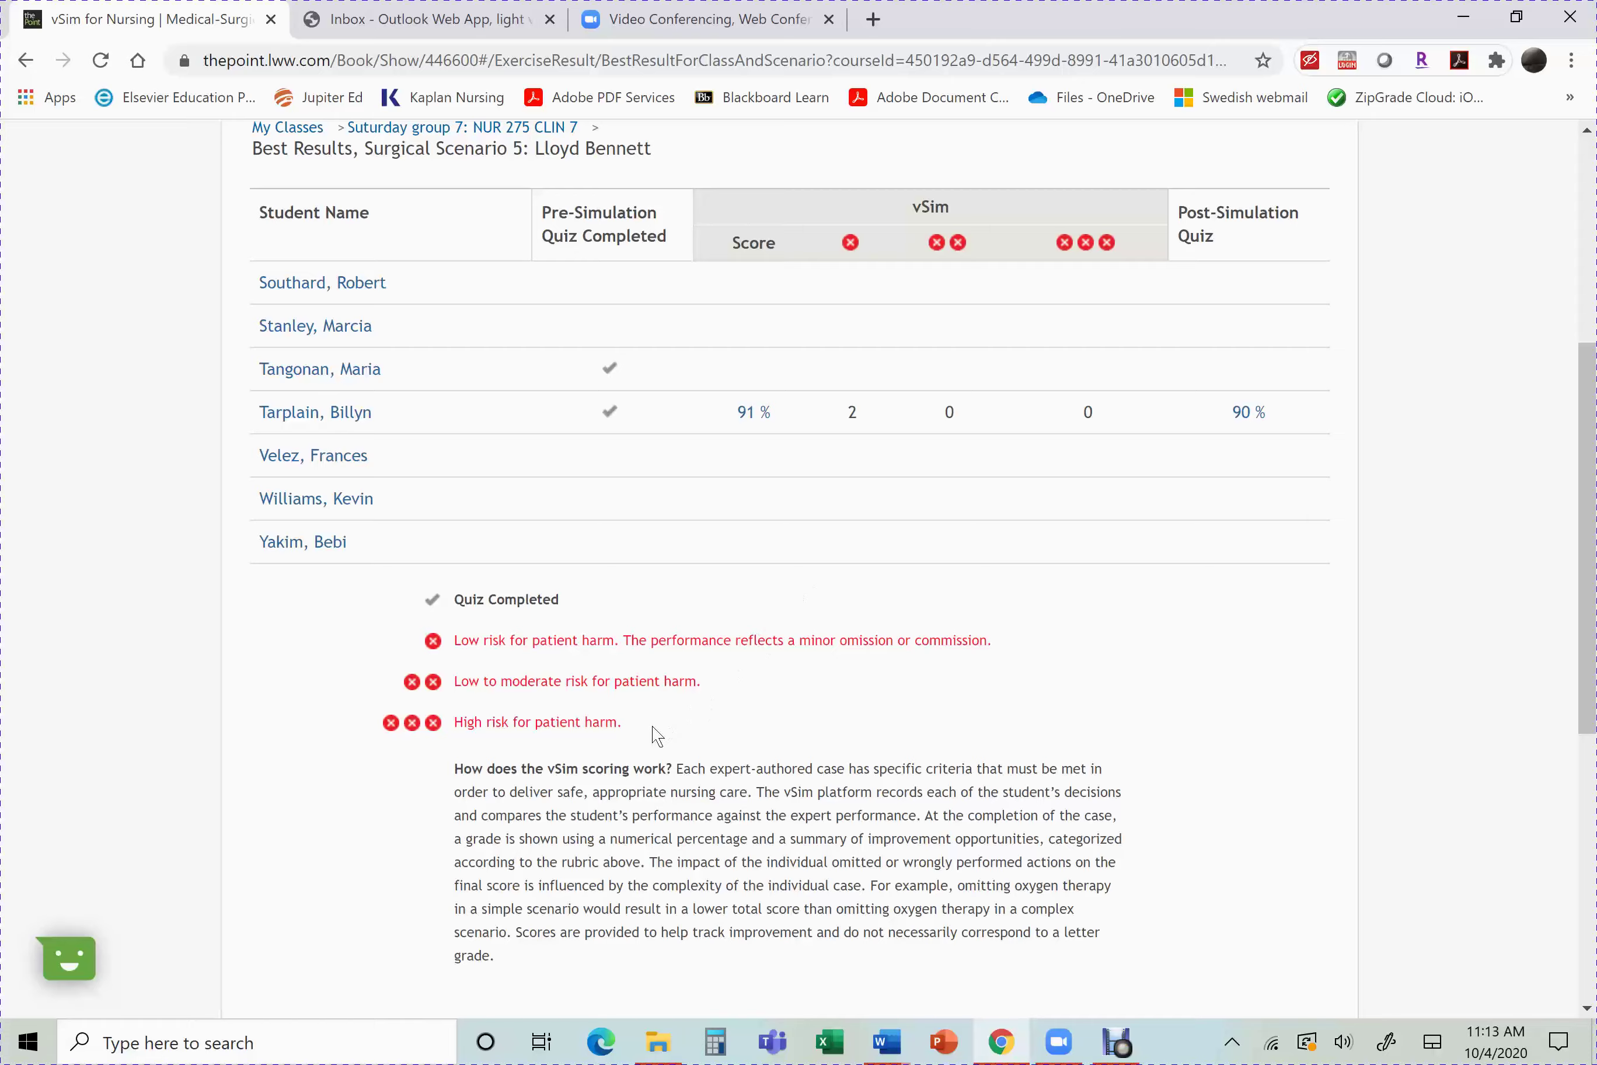
pyautogui.scroll(-3, 652, 714)
pyautogui.scroll(5, 616, 632)
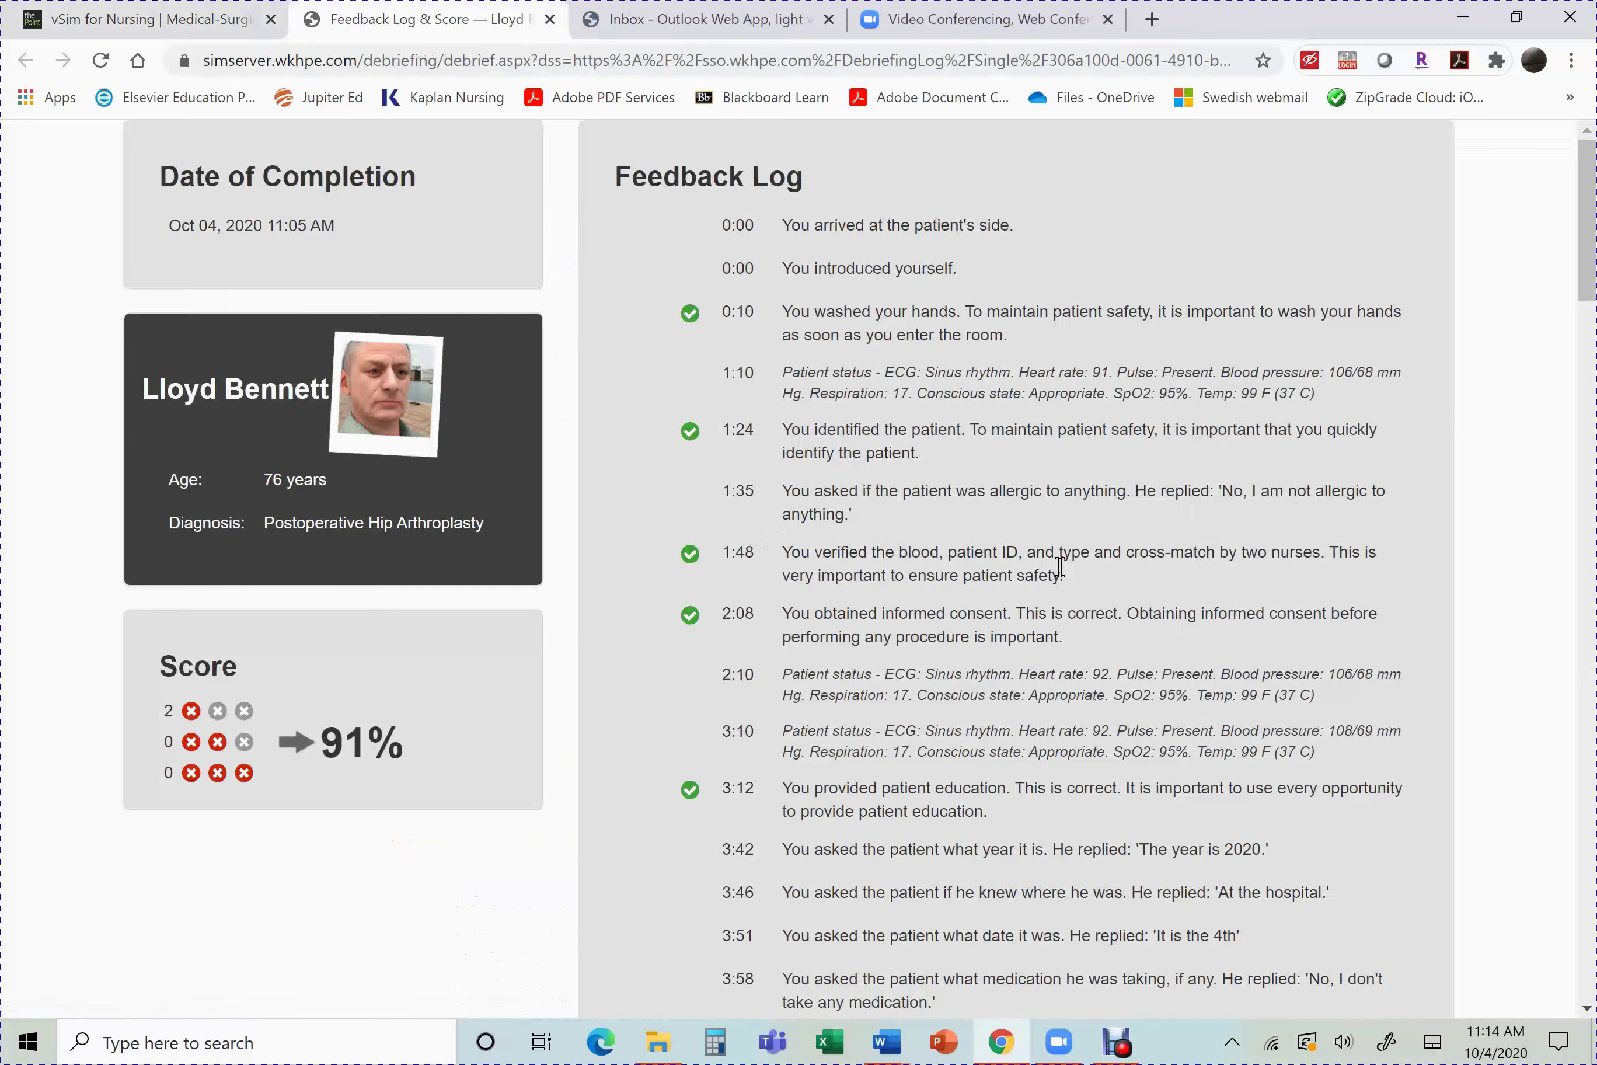
# Step: Scroll through the Lloyd Bennett feedback log entries behind the student's 91% vSim score
pyautogui.scroll(-15, 1059, 567)
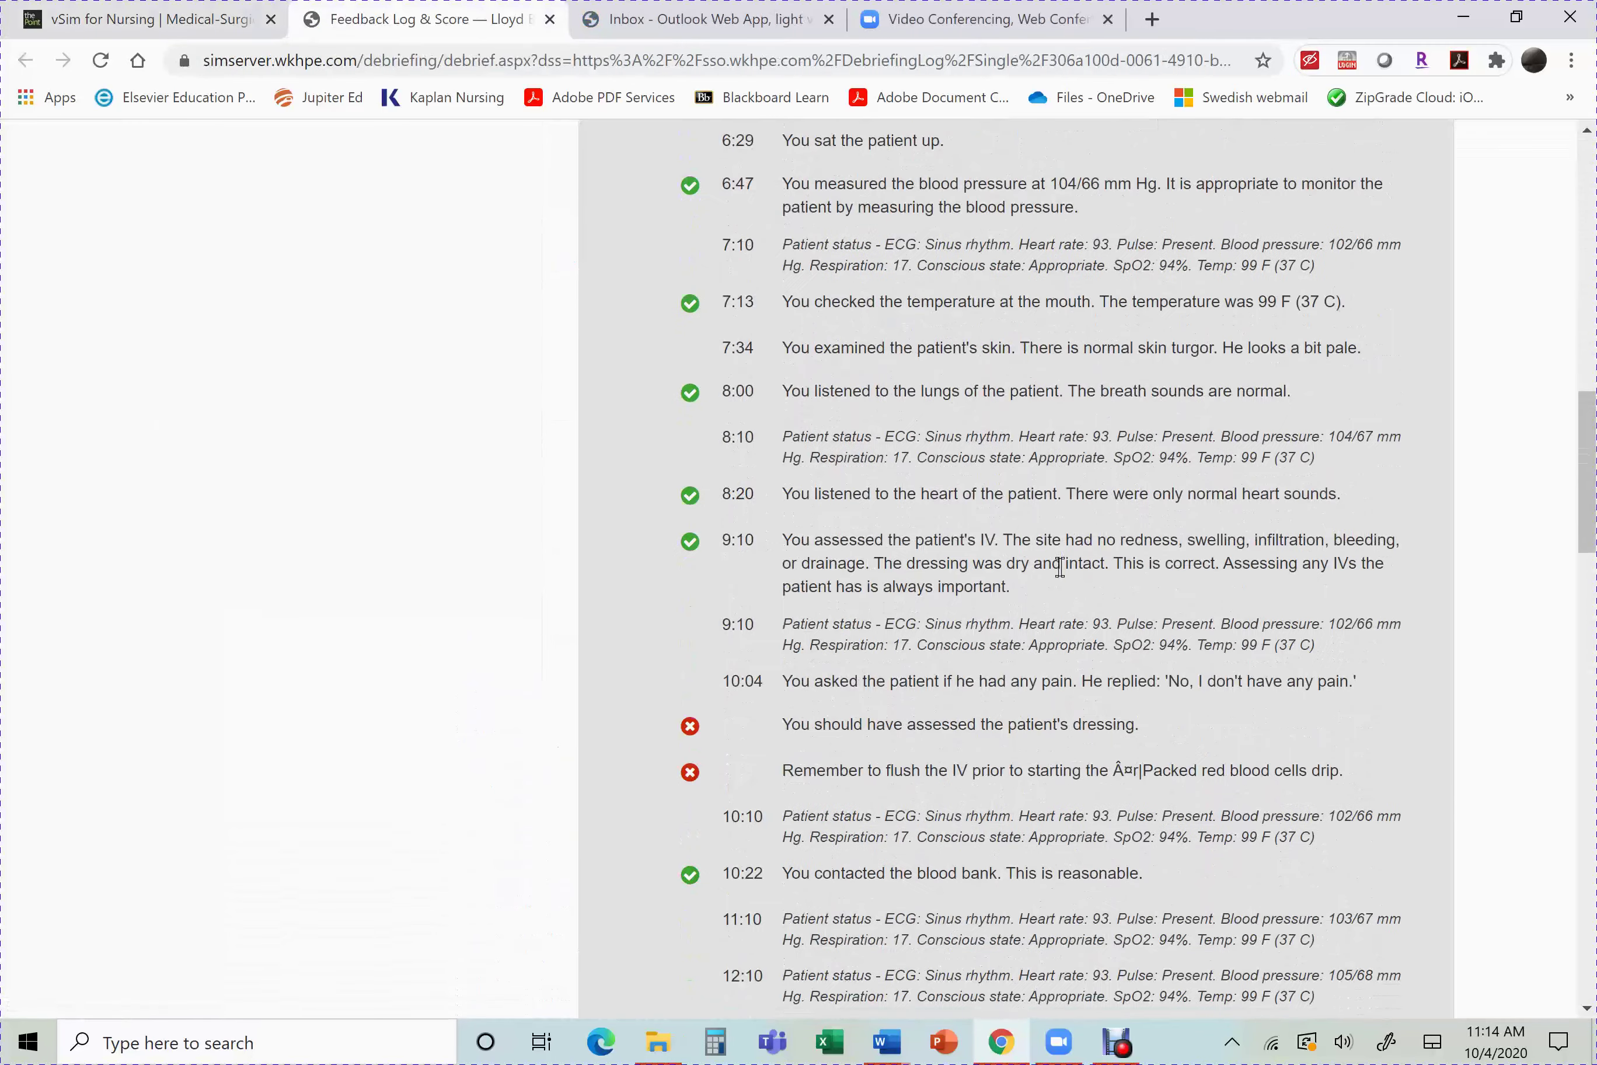
pyautogui.scroll(-5, 1060, 567)
pyautogui.scroll(3, 1060, 567)
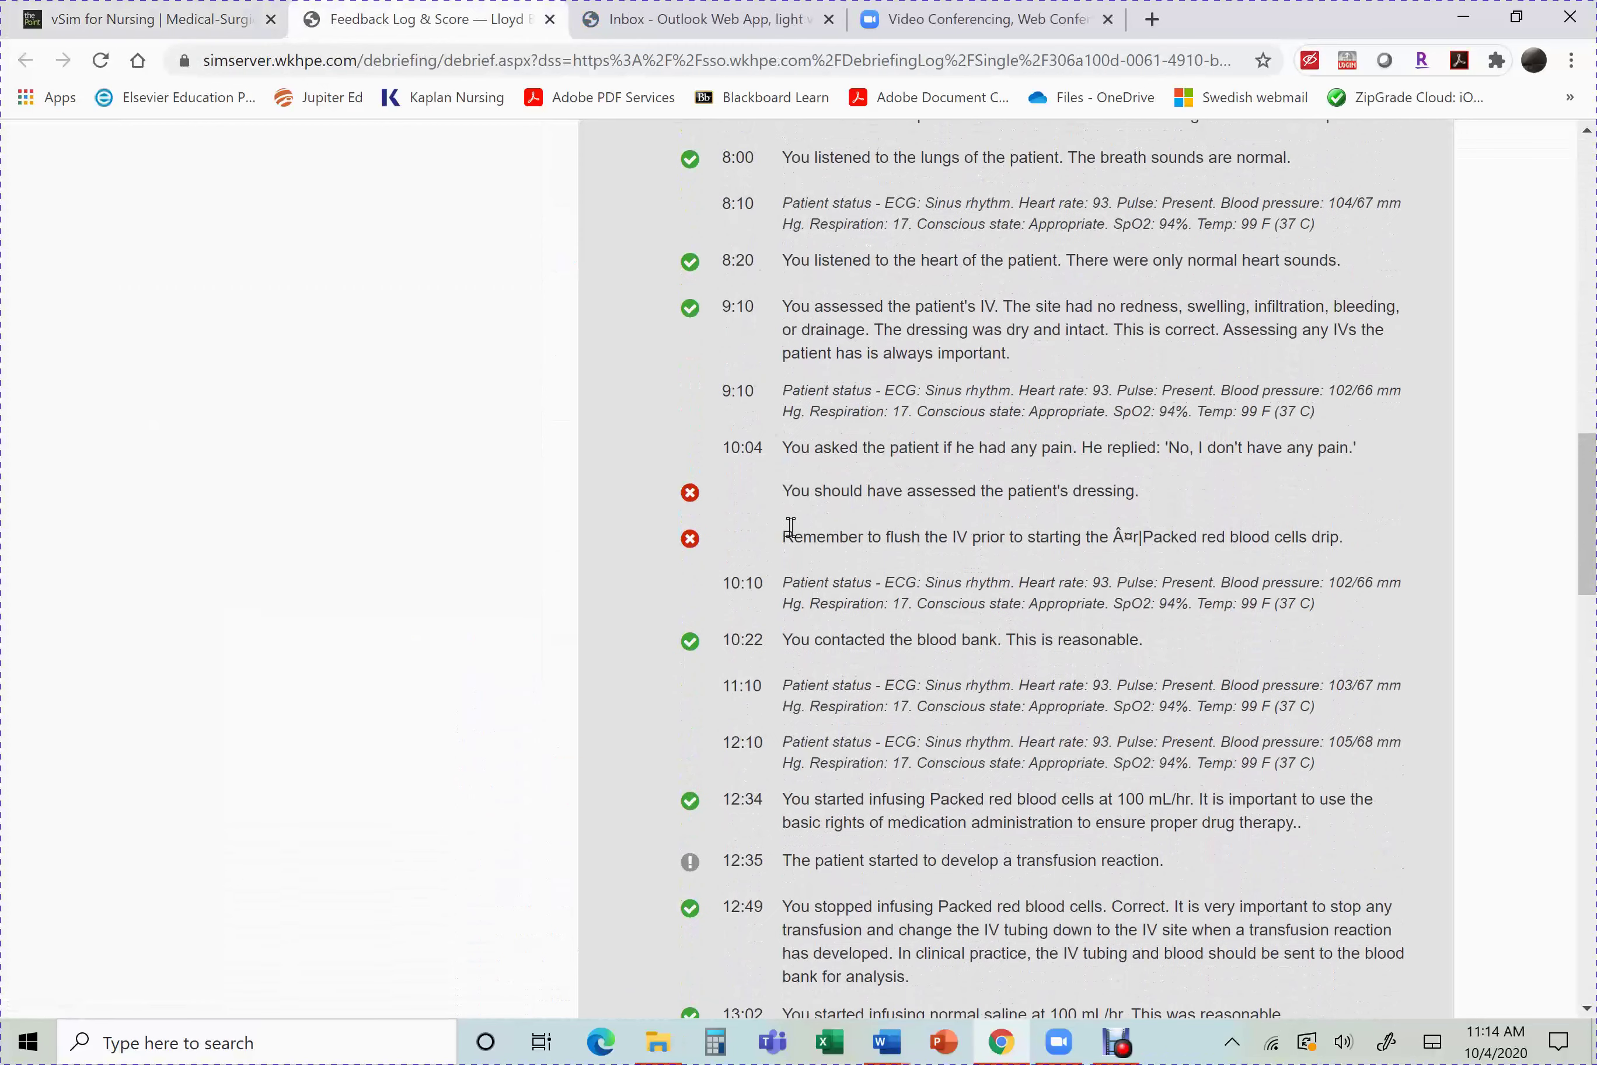
pyautogui.scroll(1, 872, 529)
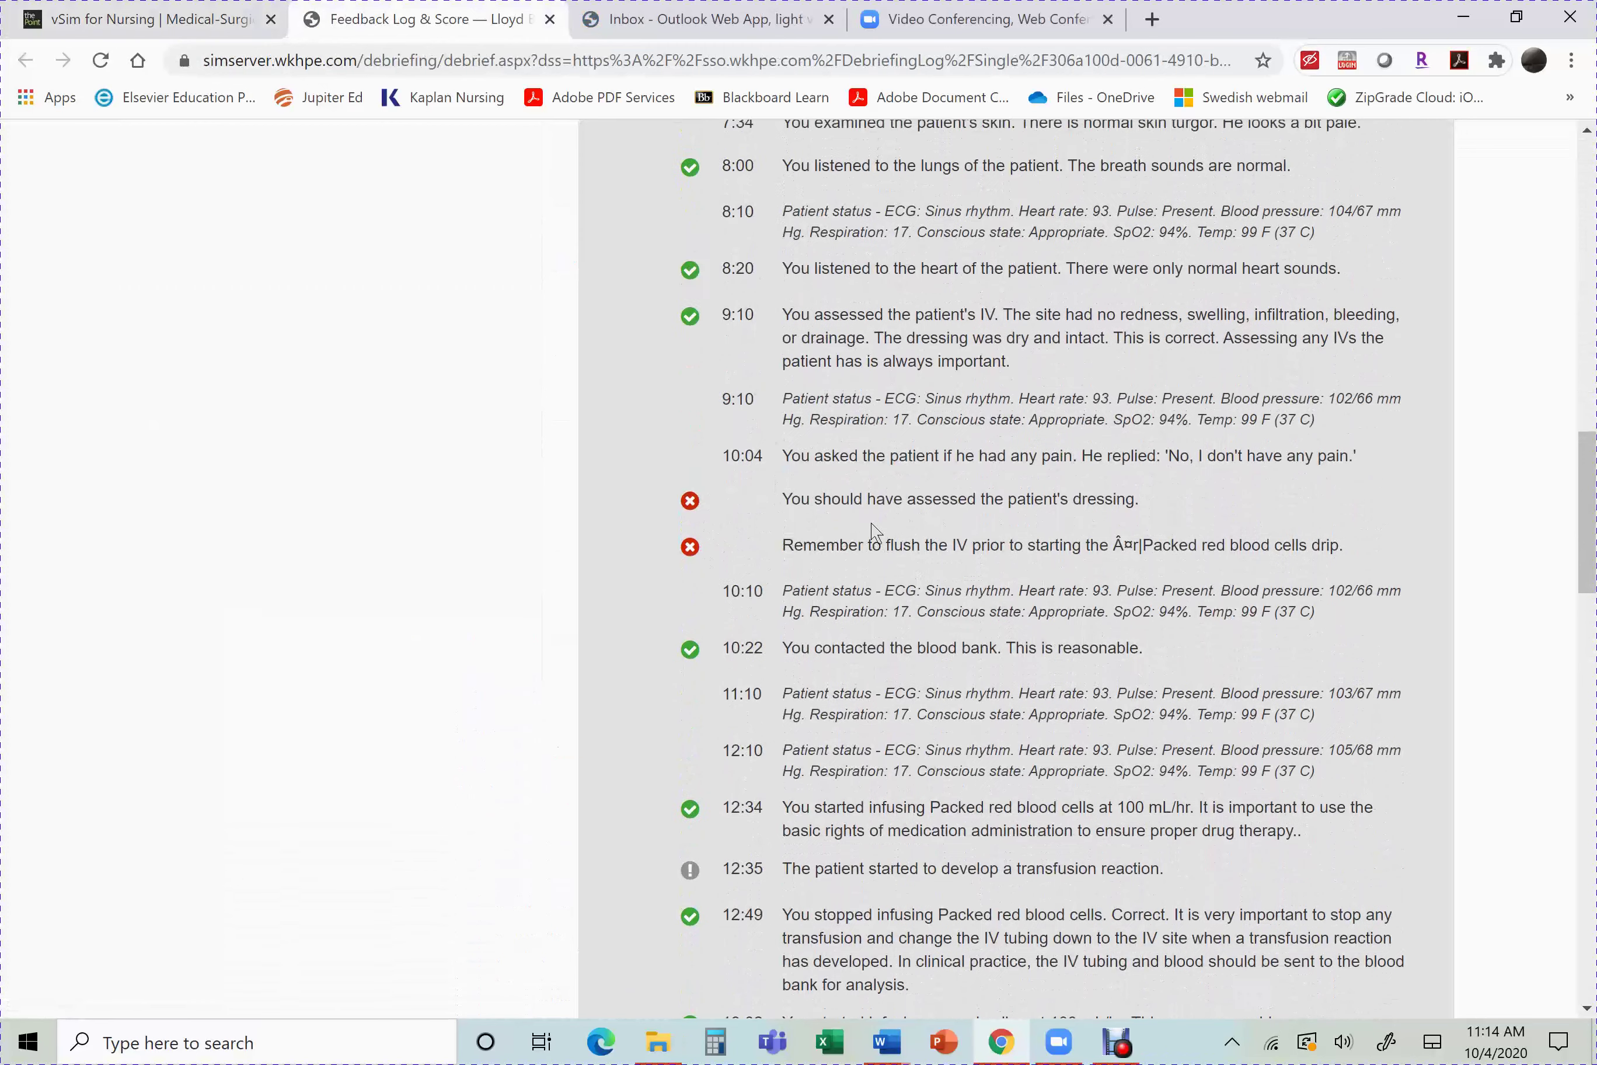
pyautogui.scroll(-20, 871, 529)
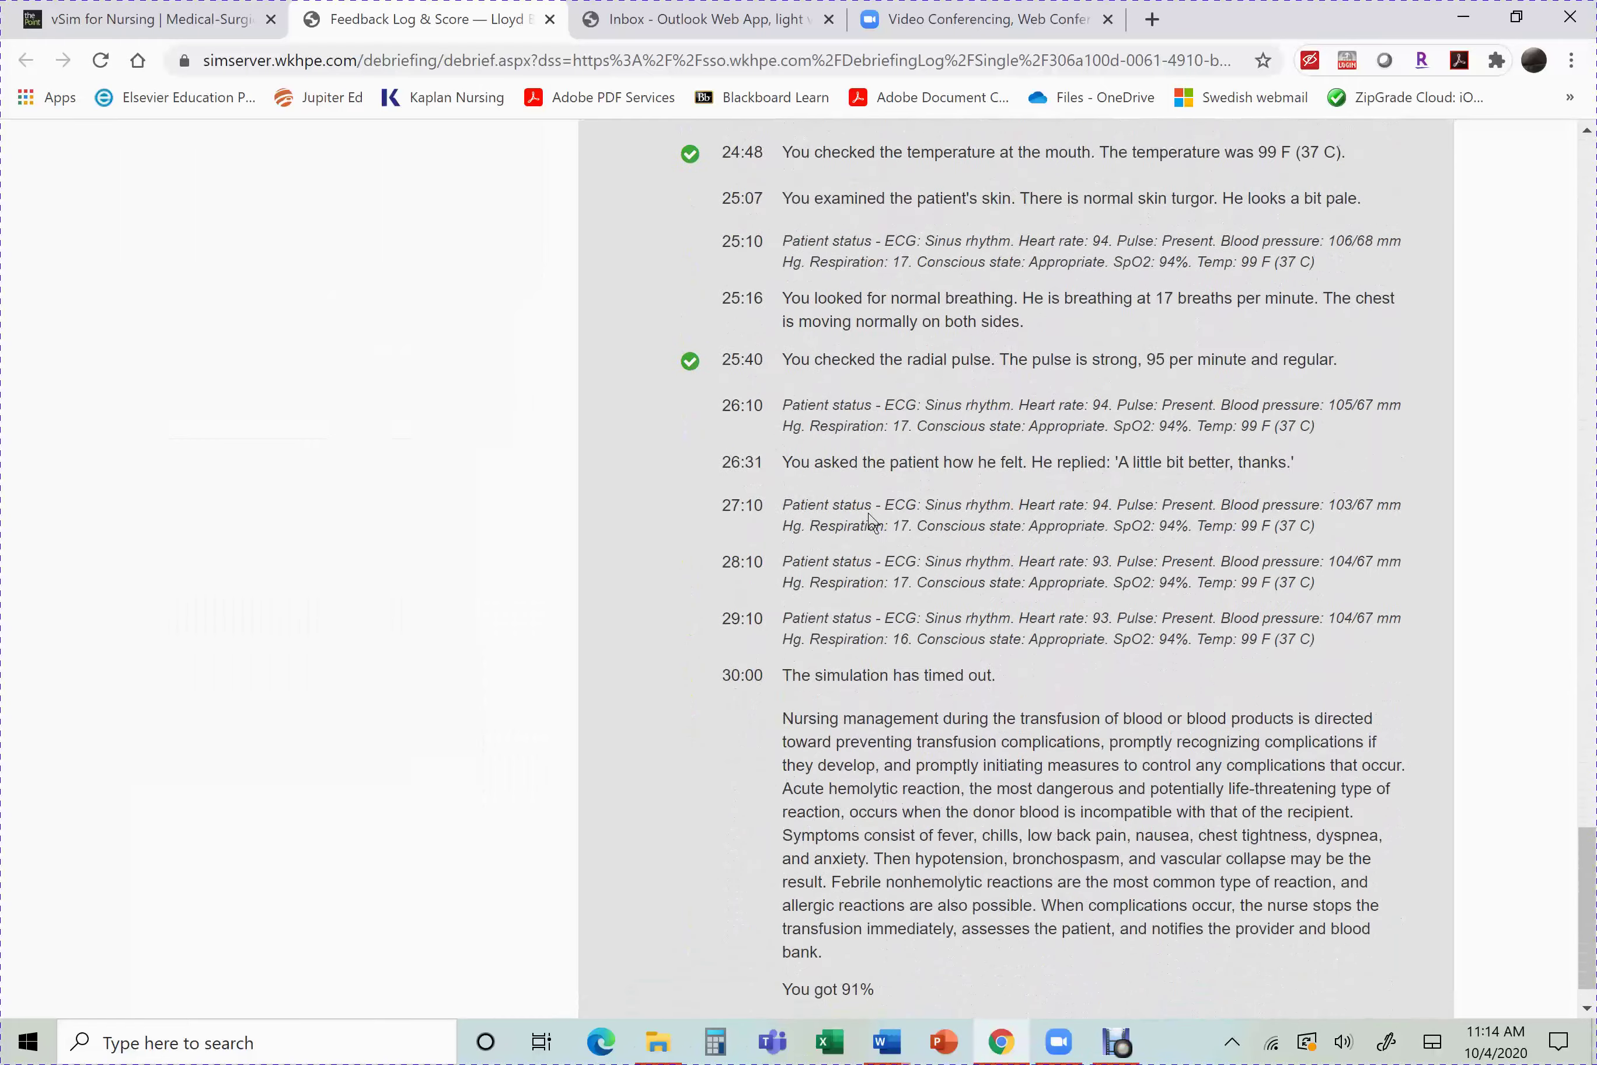
pyautogui.scroll(20, 871, 529)
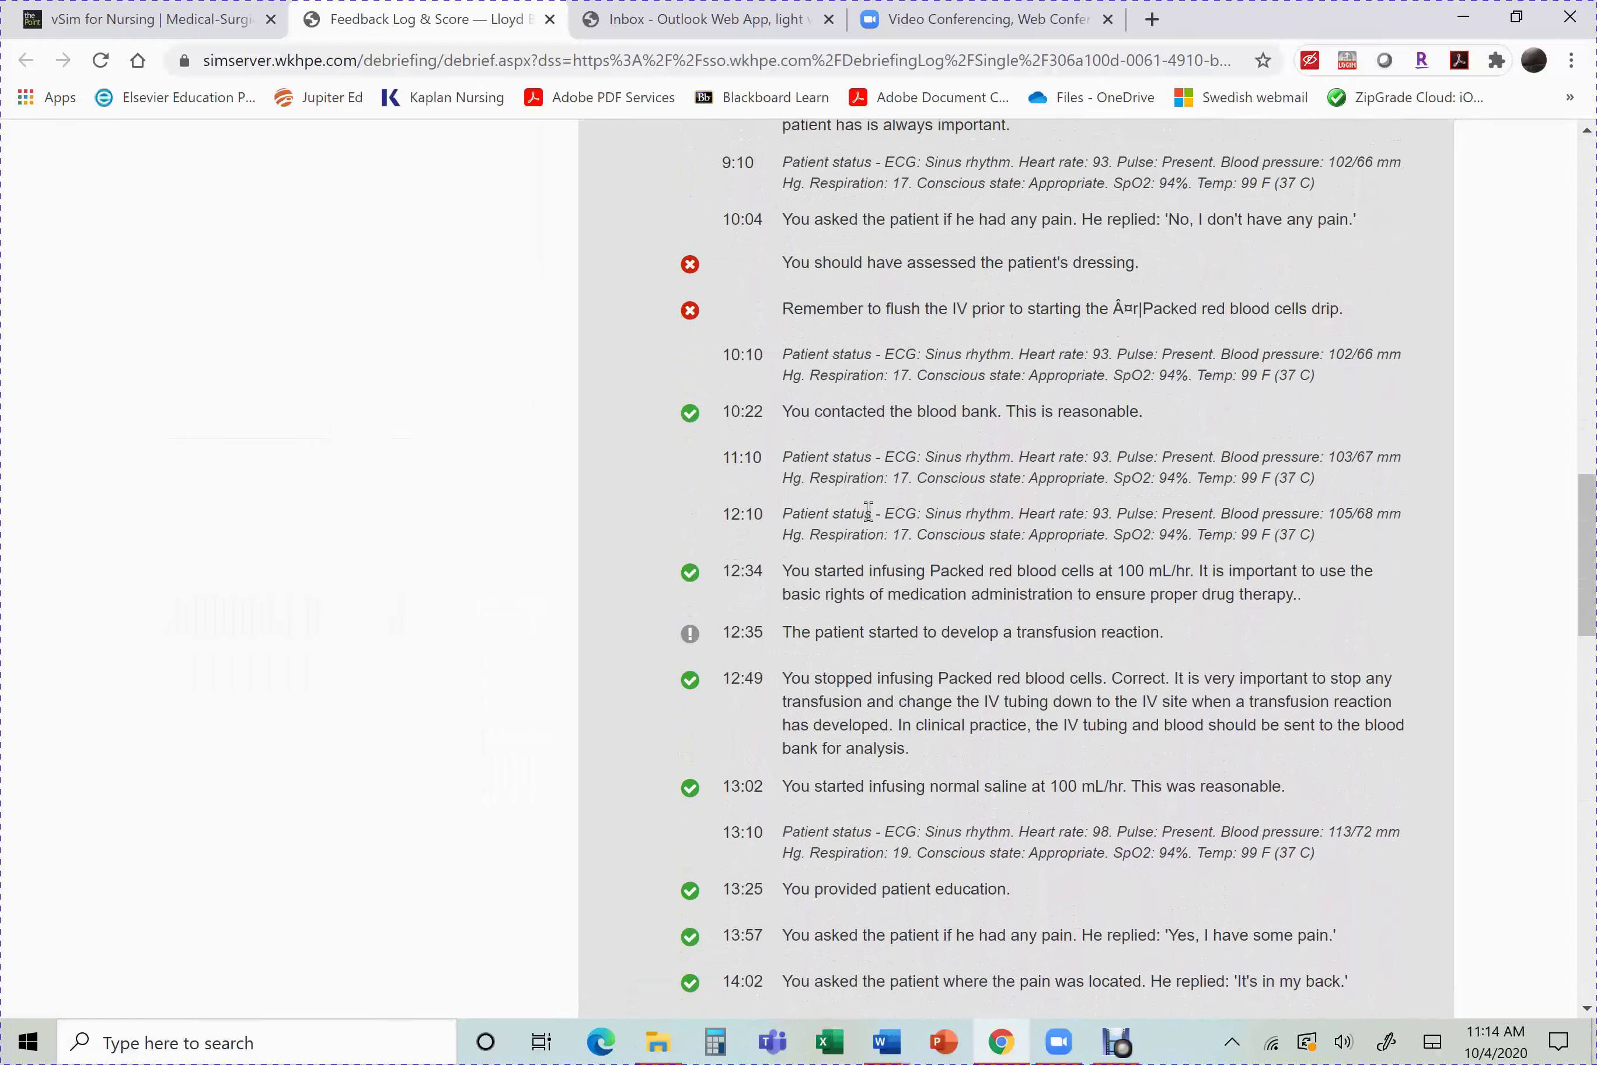
pyautogui.scroll(4, 868, 511)
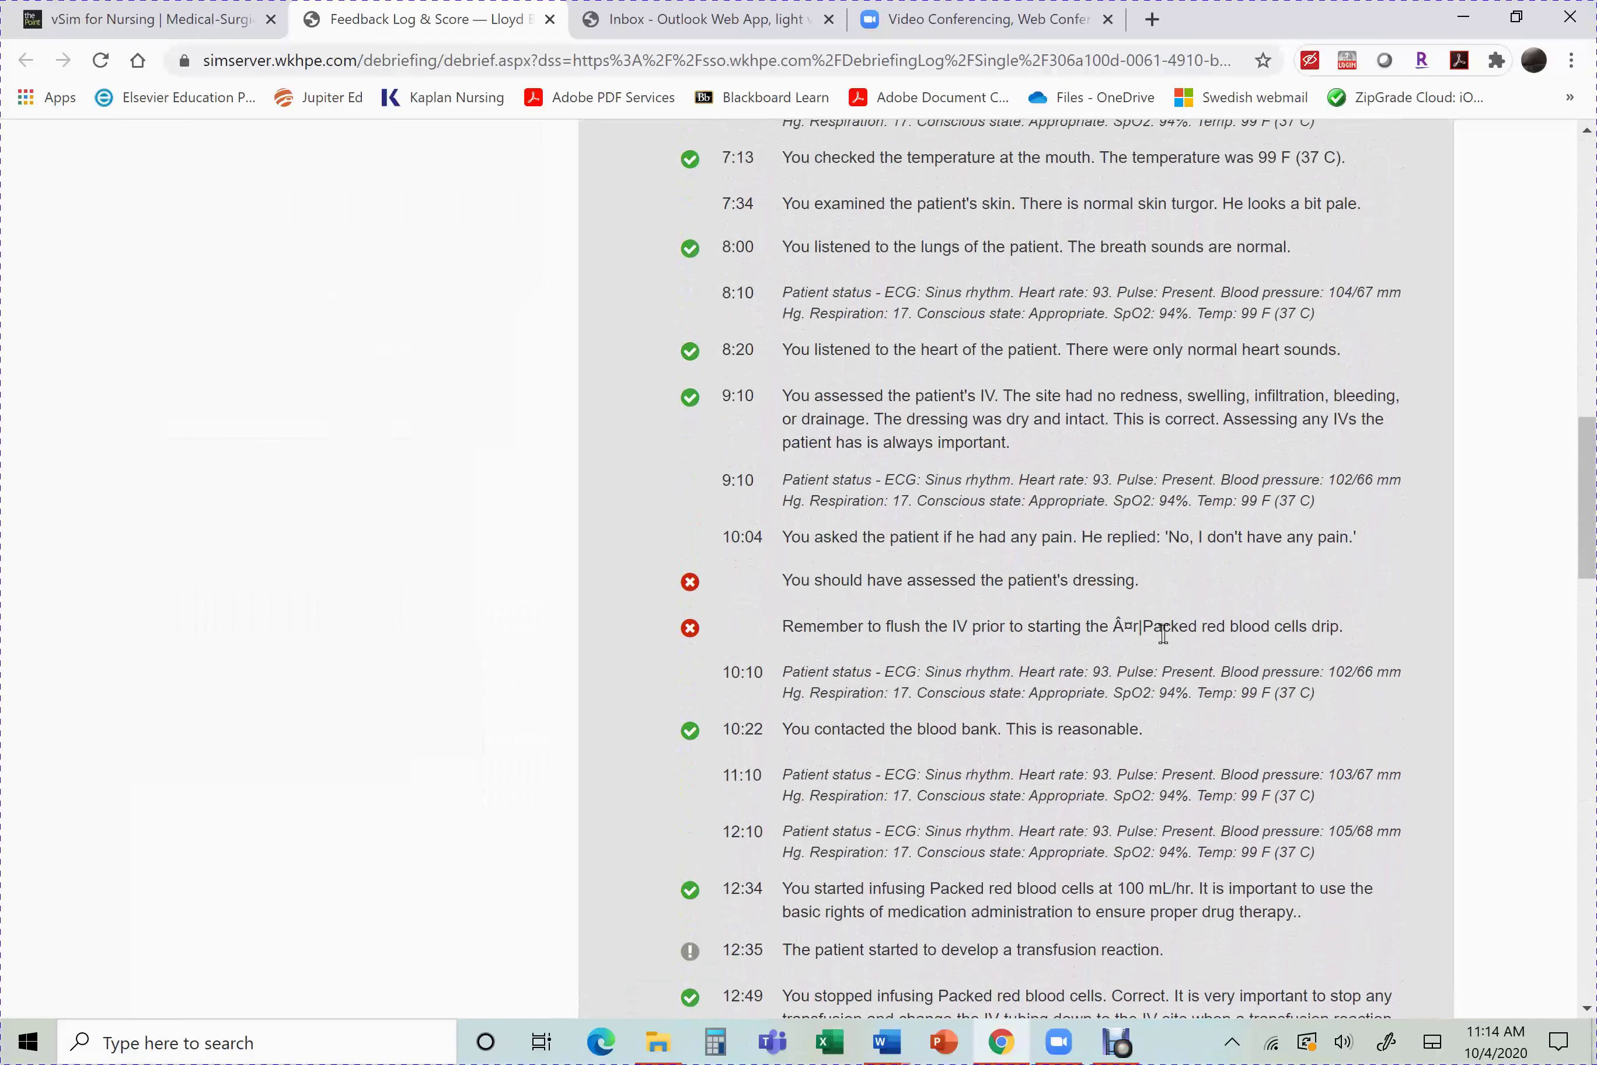
pyautogui.scroll(2, 1160, 633)
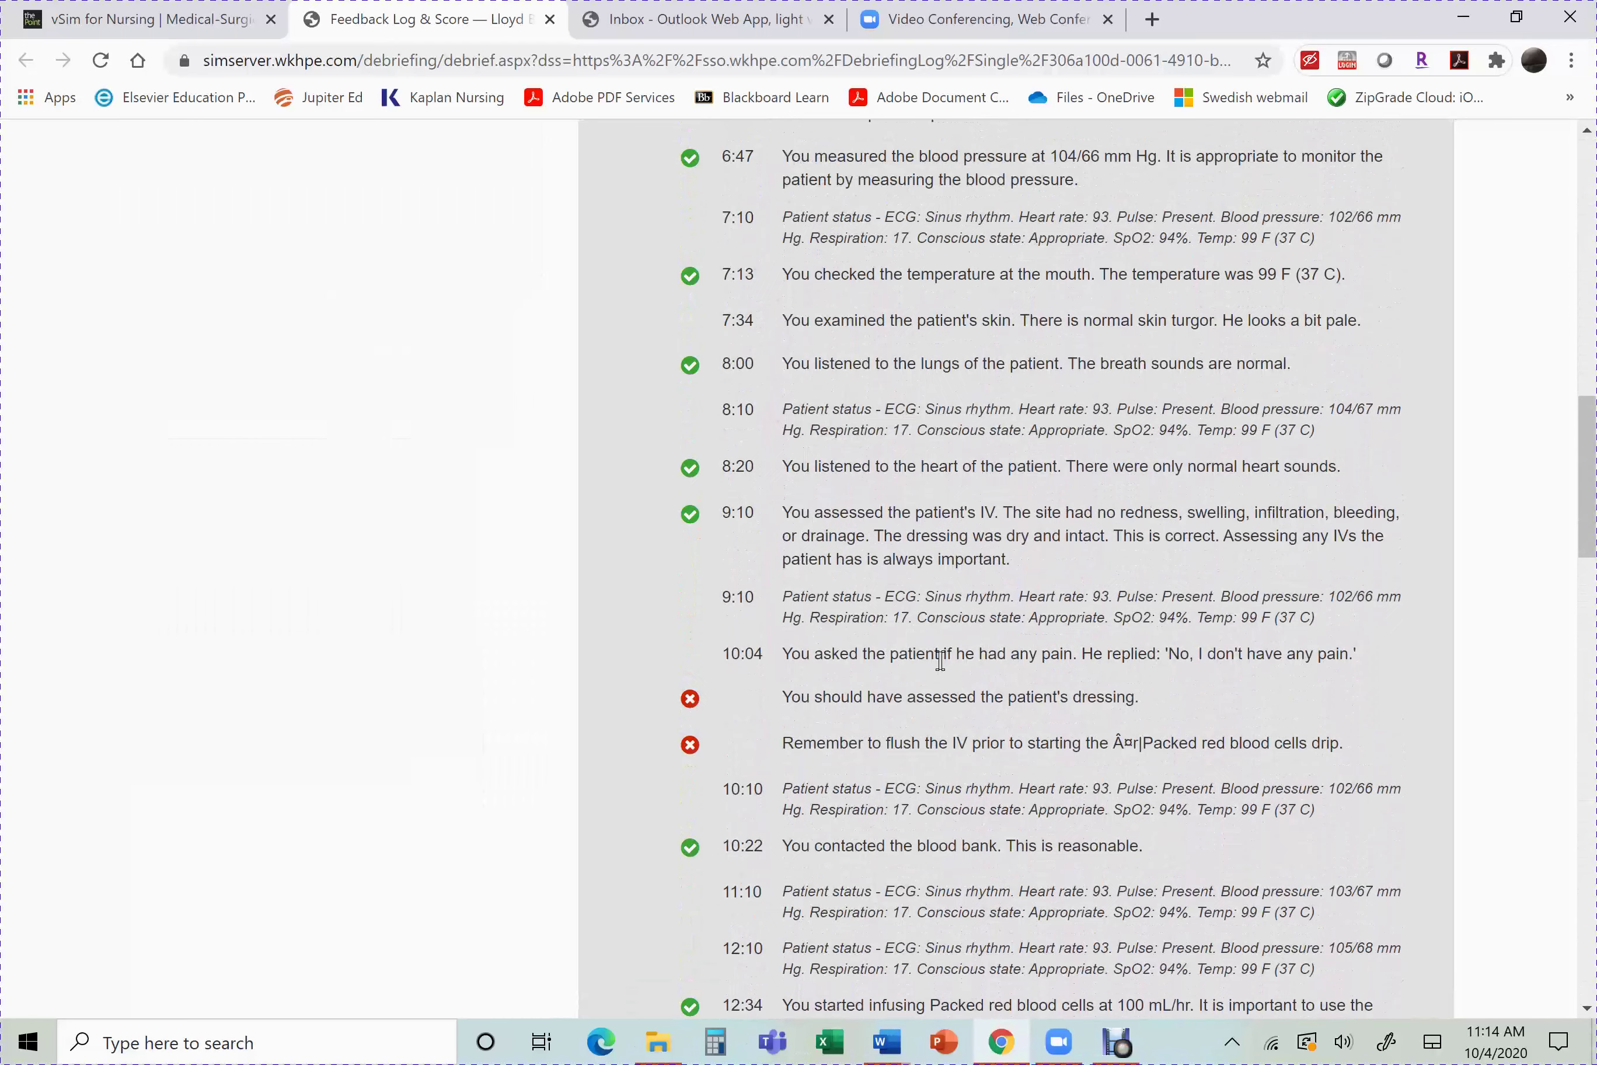
pyautogui.scroll(-2, 942, 662)
pyautogui.scroll(20, 945, 666)
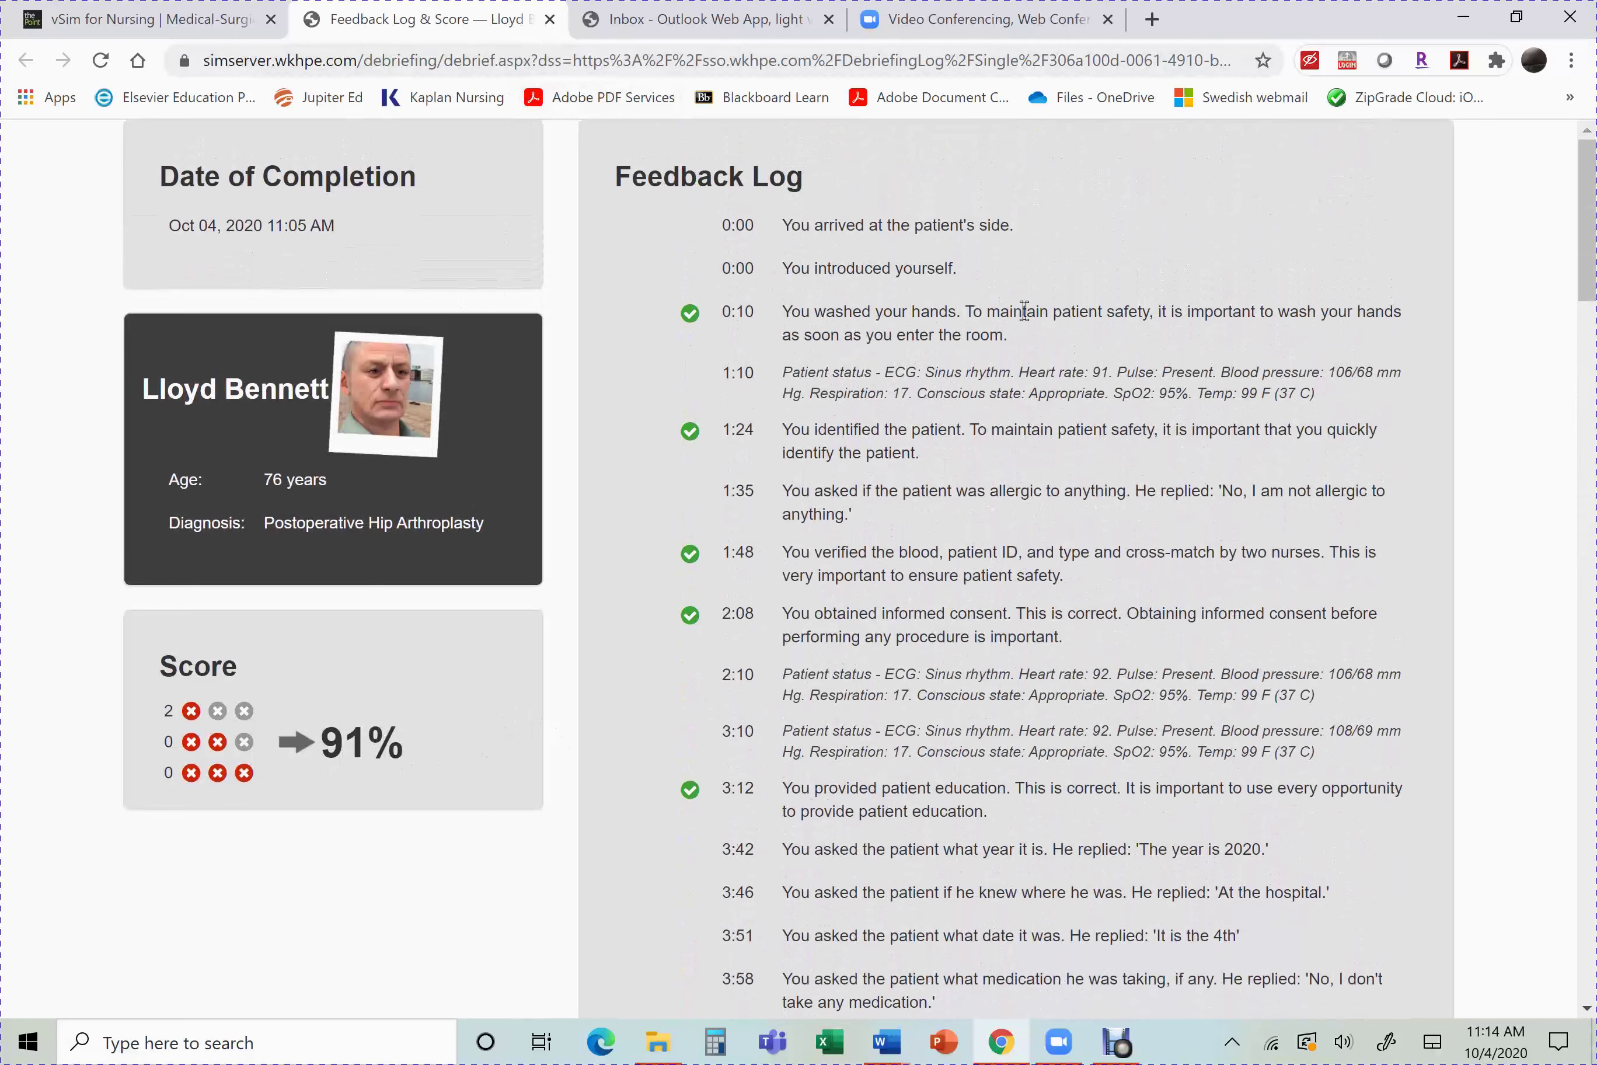
pyautogui.scroll(-3, 756, 419)
pyautogui.scroll(3, 691, 306)
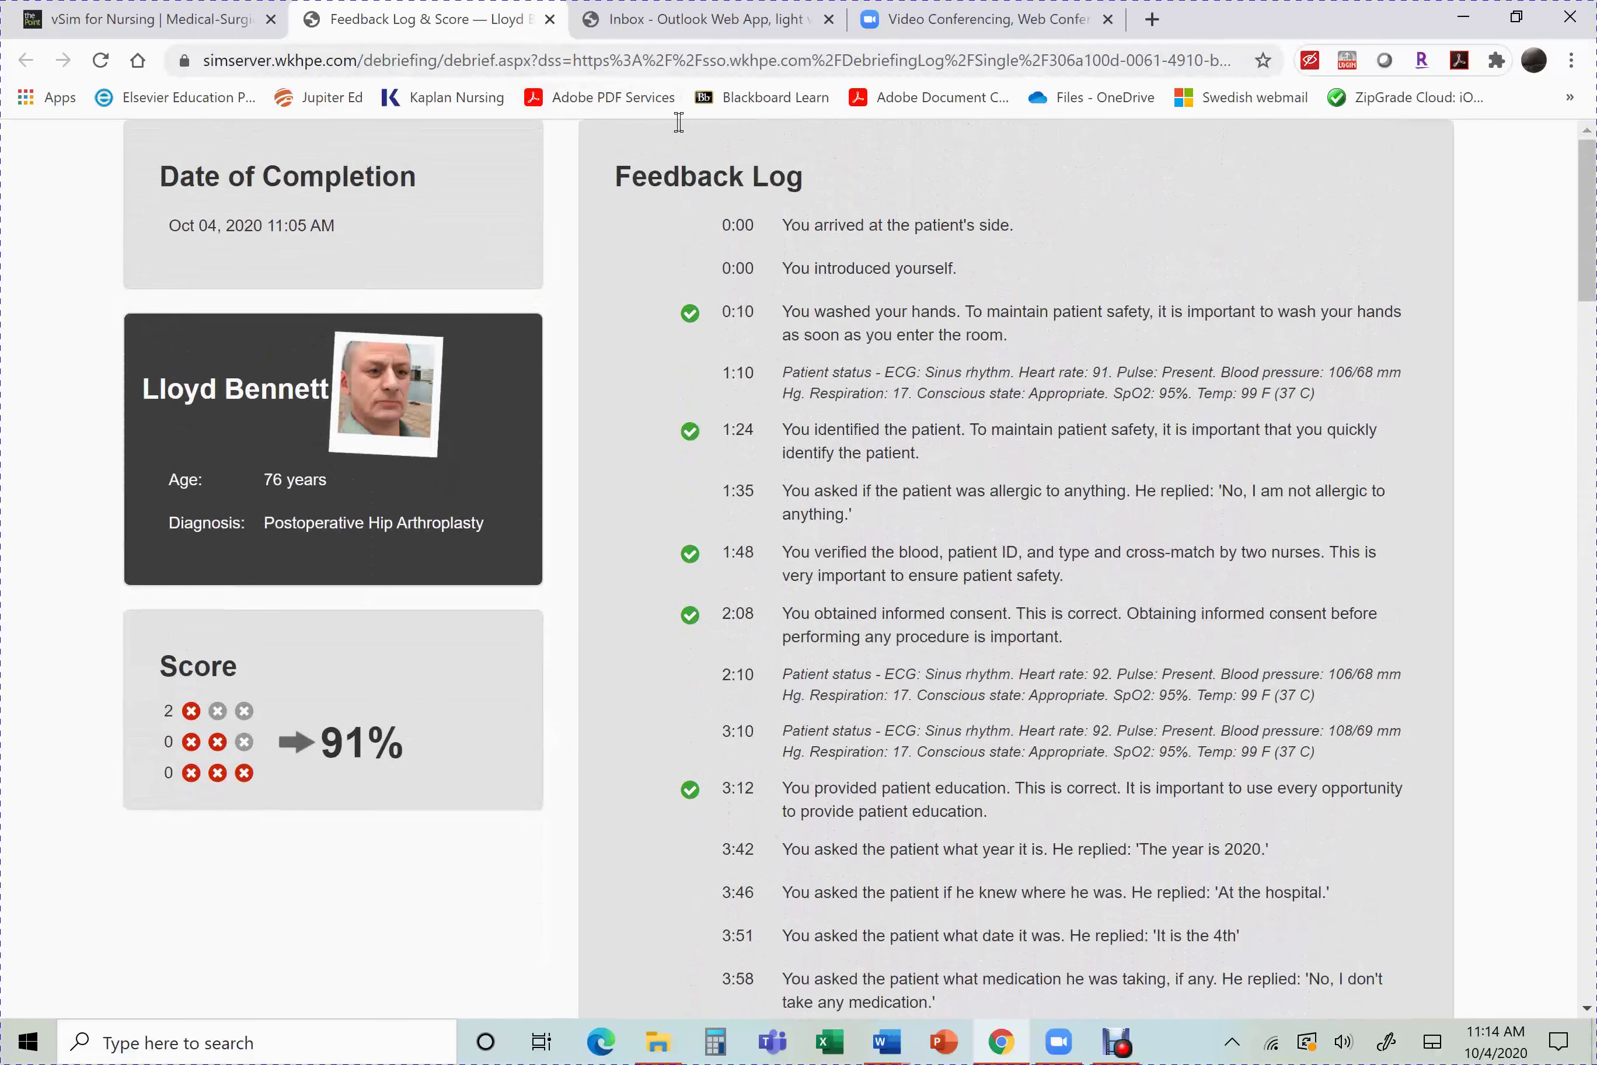
# Step: Close the feedback log and open the student's 90% post-simulation quiz answer key
pyautogui.click(550, 19)
pyautogui.scroll(3, 730, 453)
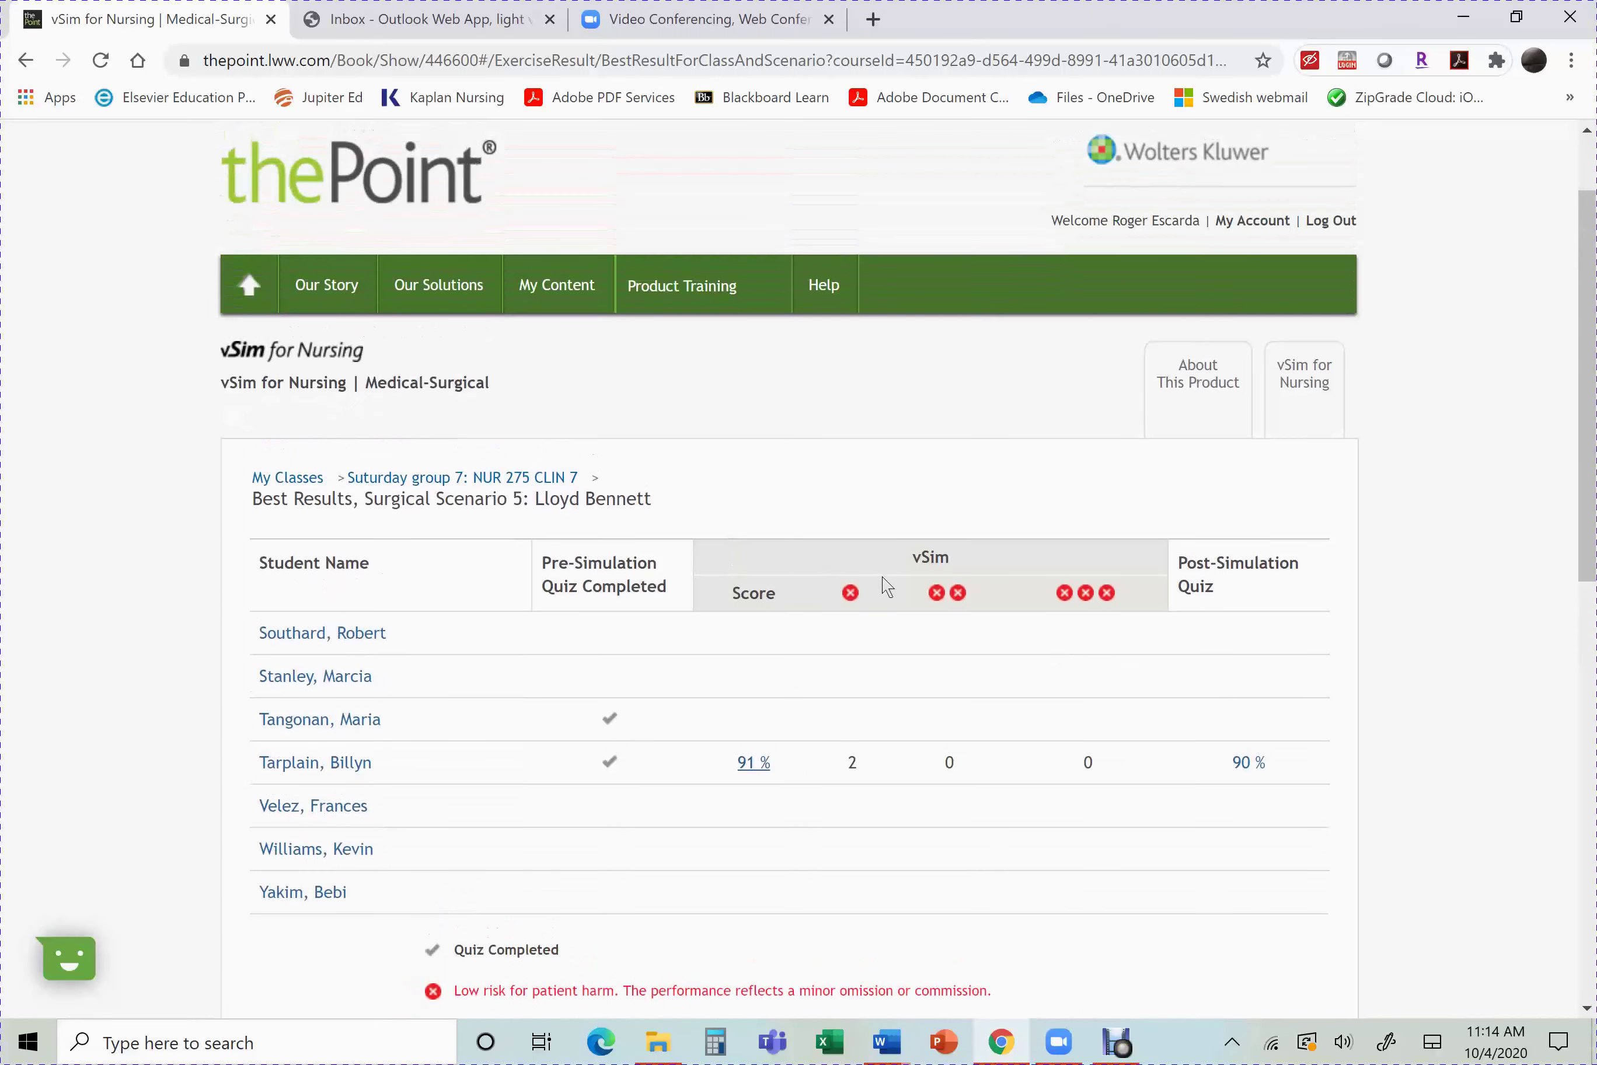
pyautogui.click(1248, 762)
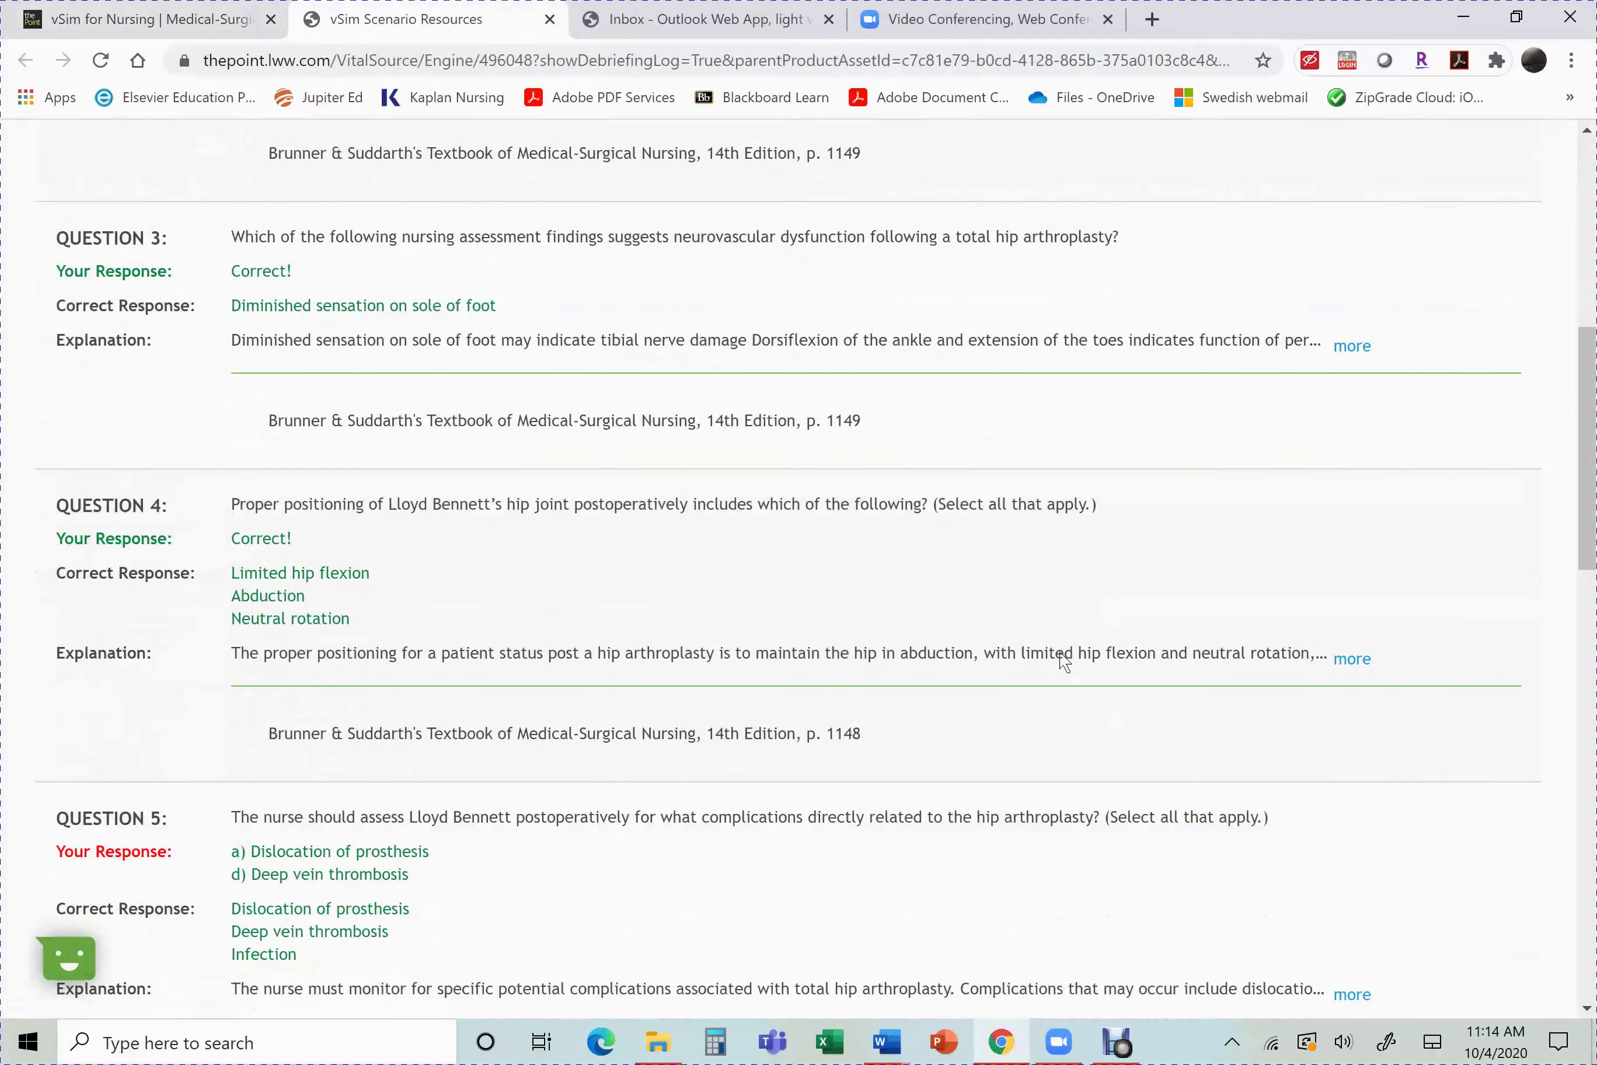
pyautogui.scroll(5, 1064, 661)
pyautogui.scroll(8, 1064, 662)
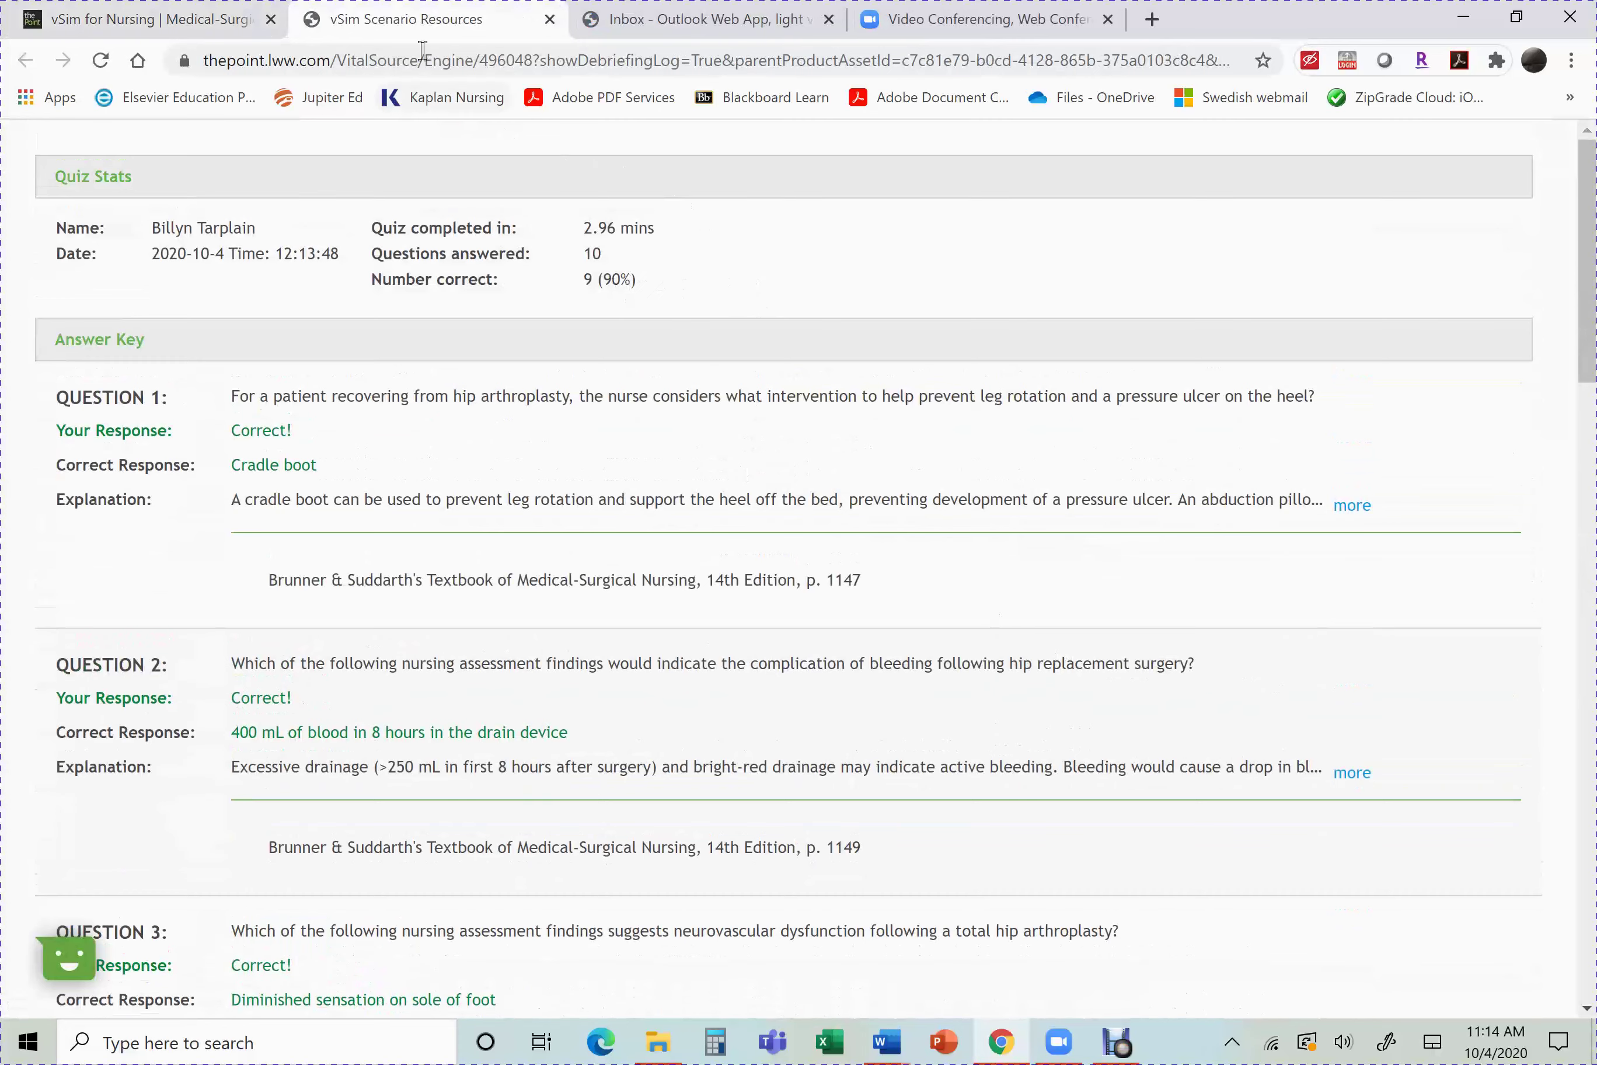
# Step: Close the quiz answer key and return to the Surgical Scenario 5 Best Results
pyautogui.click(549, 19)
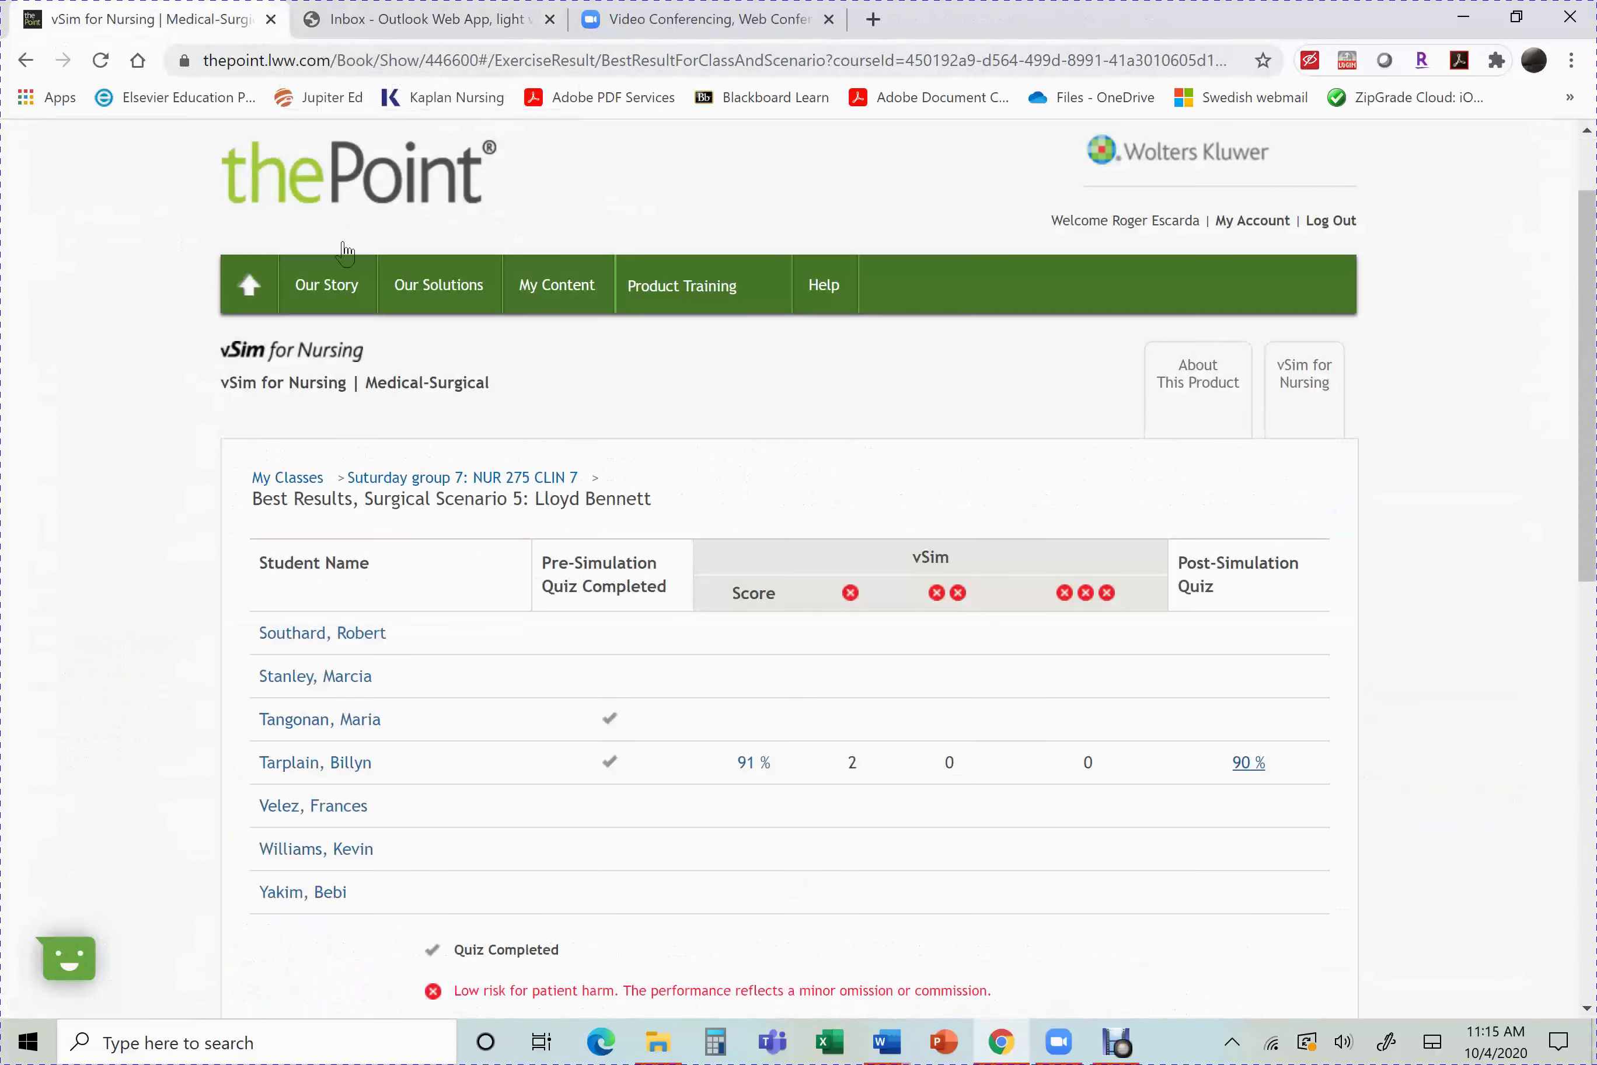
pyautogui.scroll(-3, 790, 532)
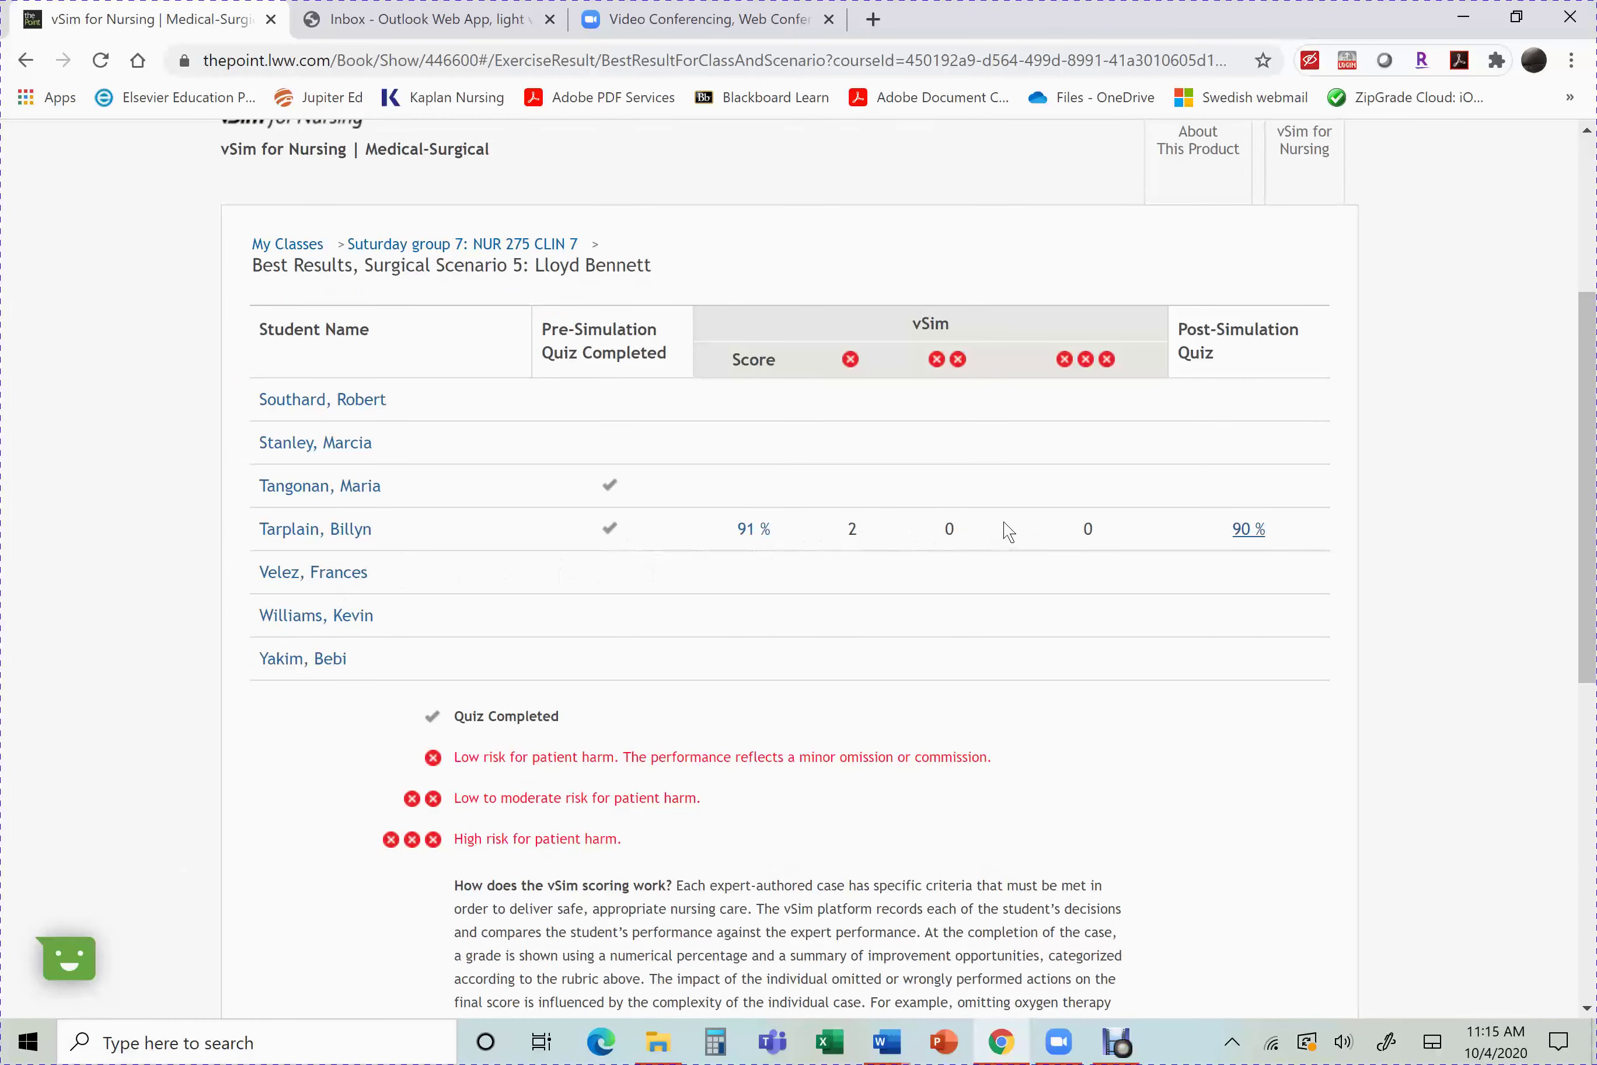
pyautogui.scroll(5, 1010, 533)
pyautogui.scroll(-3, 1007, 531)
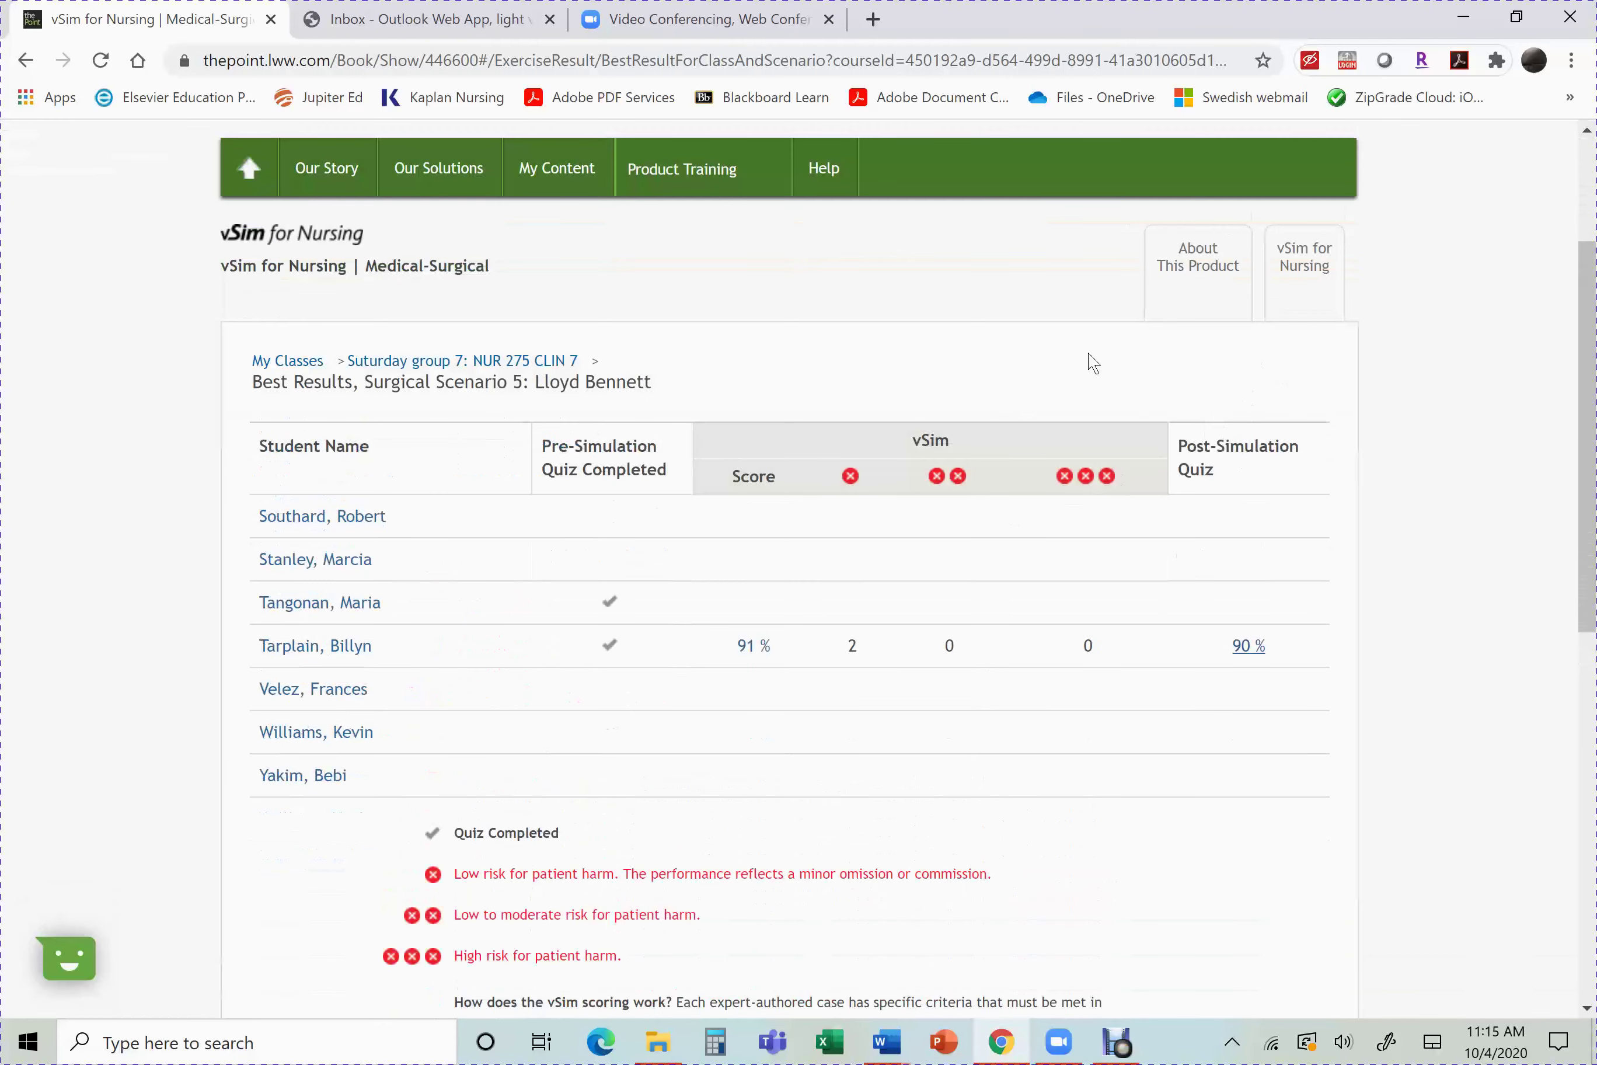
# Step: From the Saturday group 7 roster, view the fourth student's best results across all scenarios (80%, 91%)
pyautogui.click(542, 360)
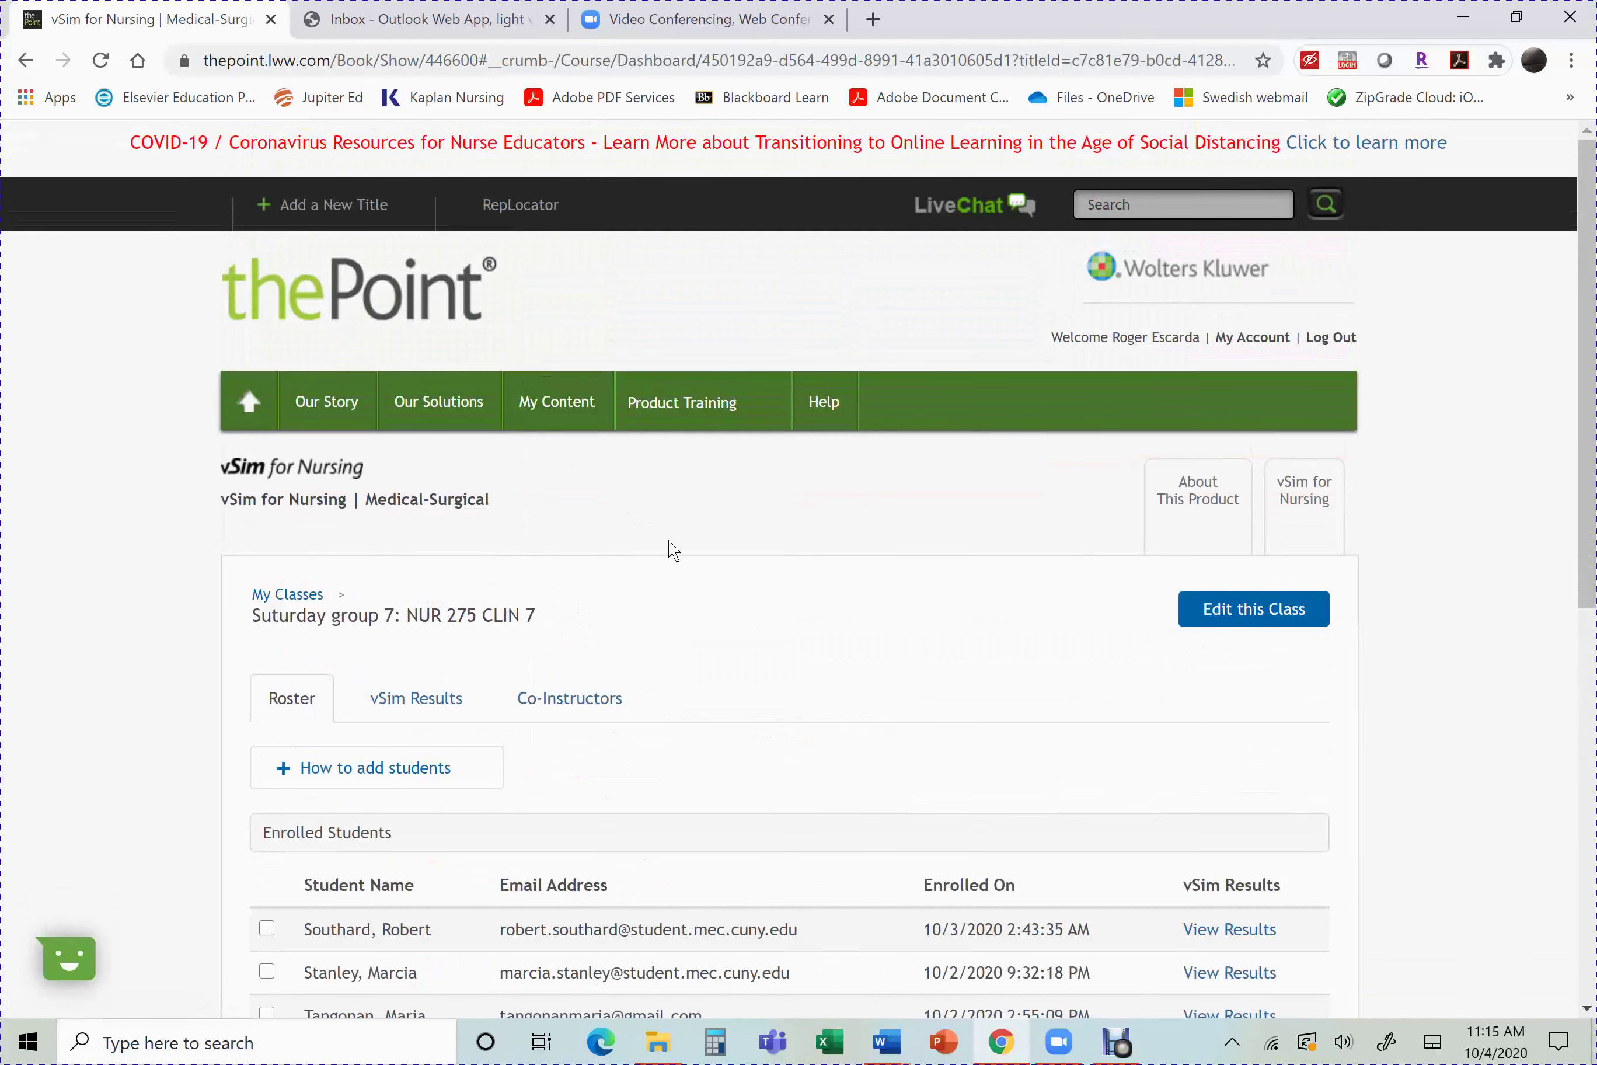
pyautogui.scroll(-1, 706, 559)
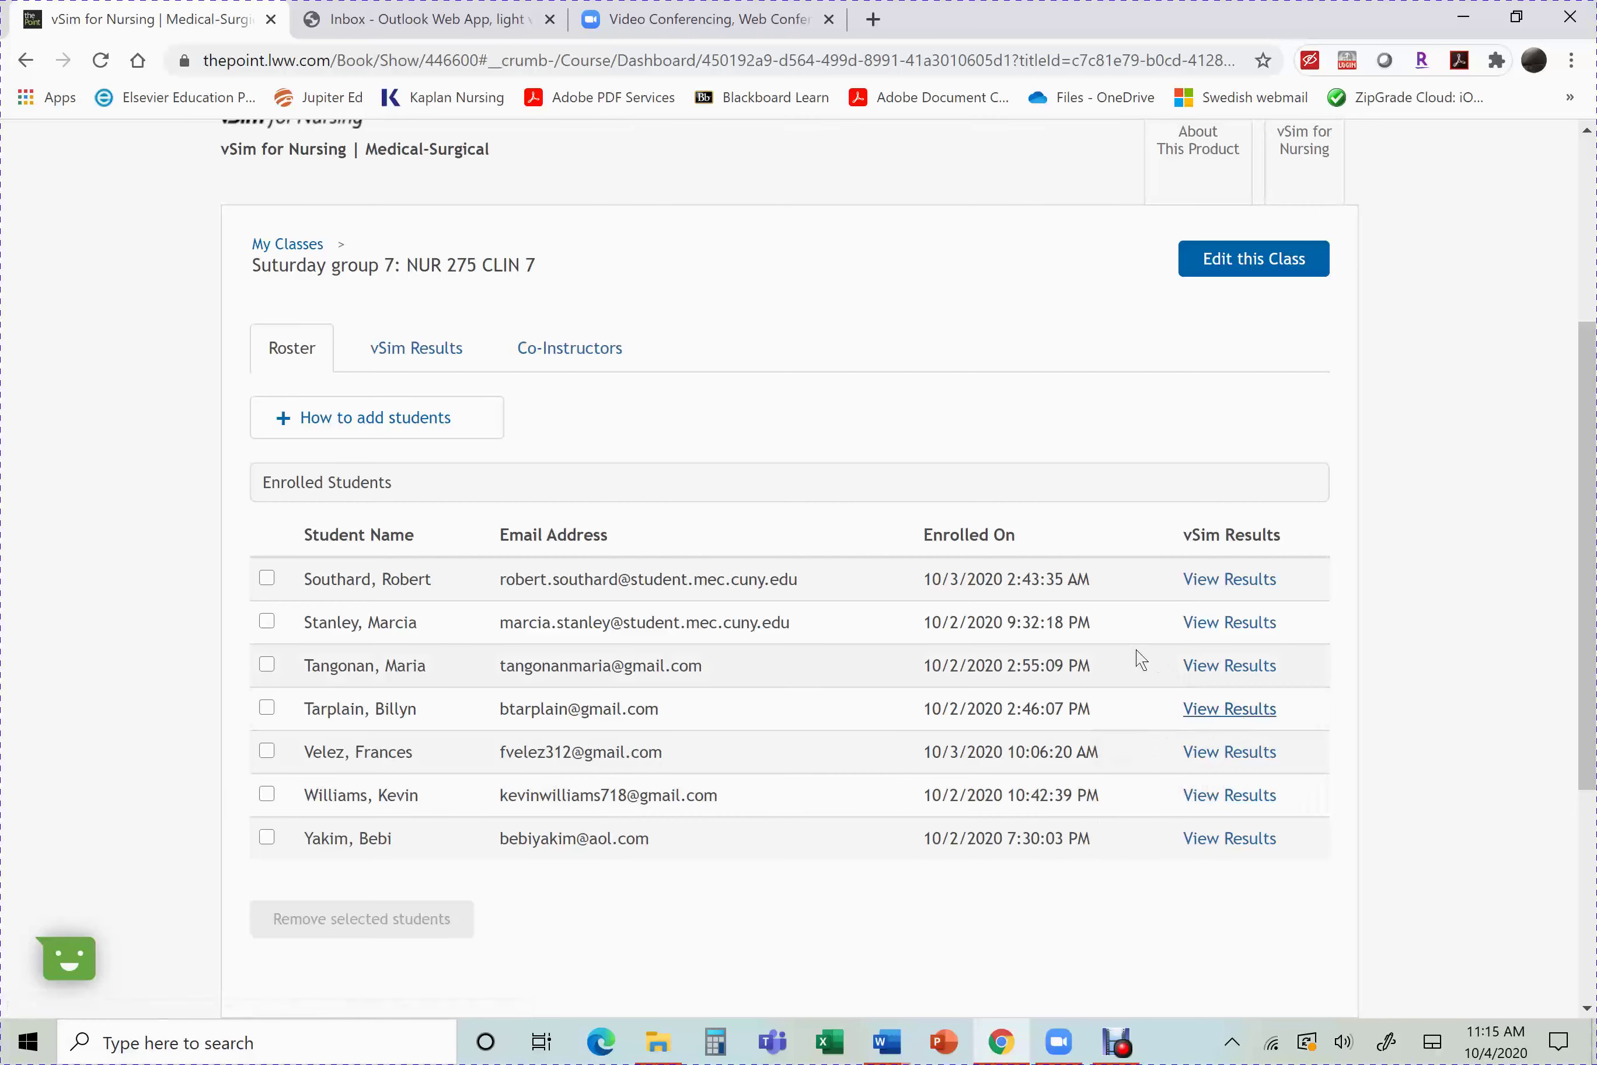
pyautogui.click(1203, 719)
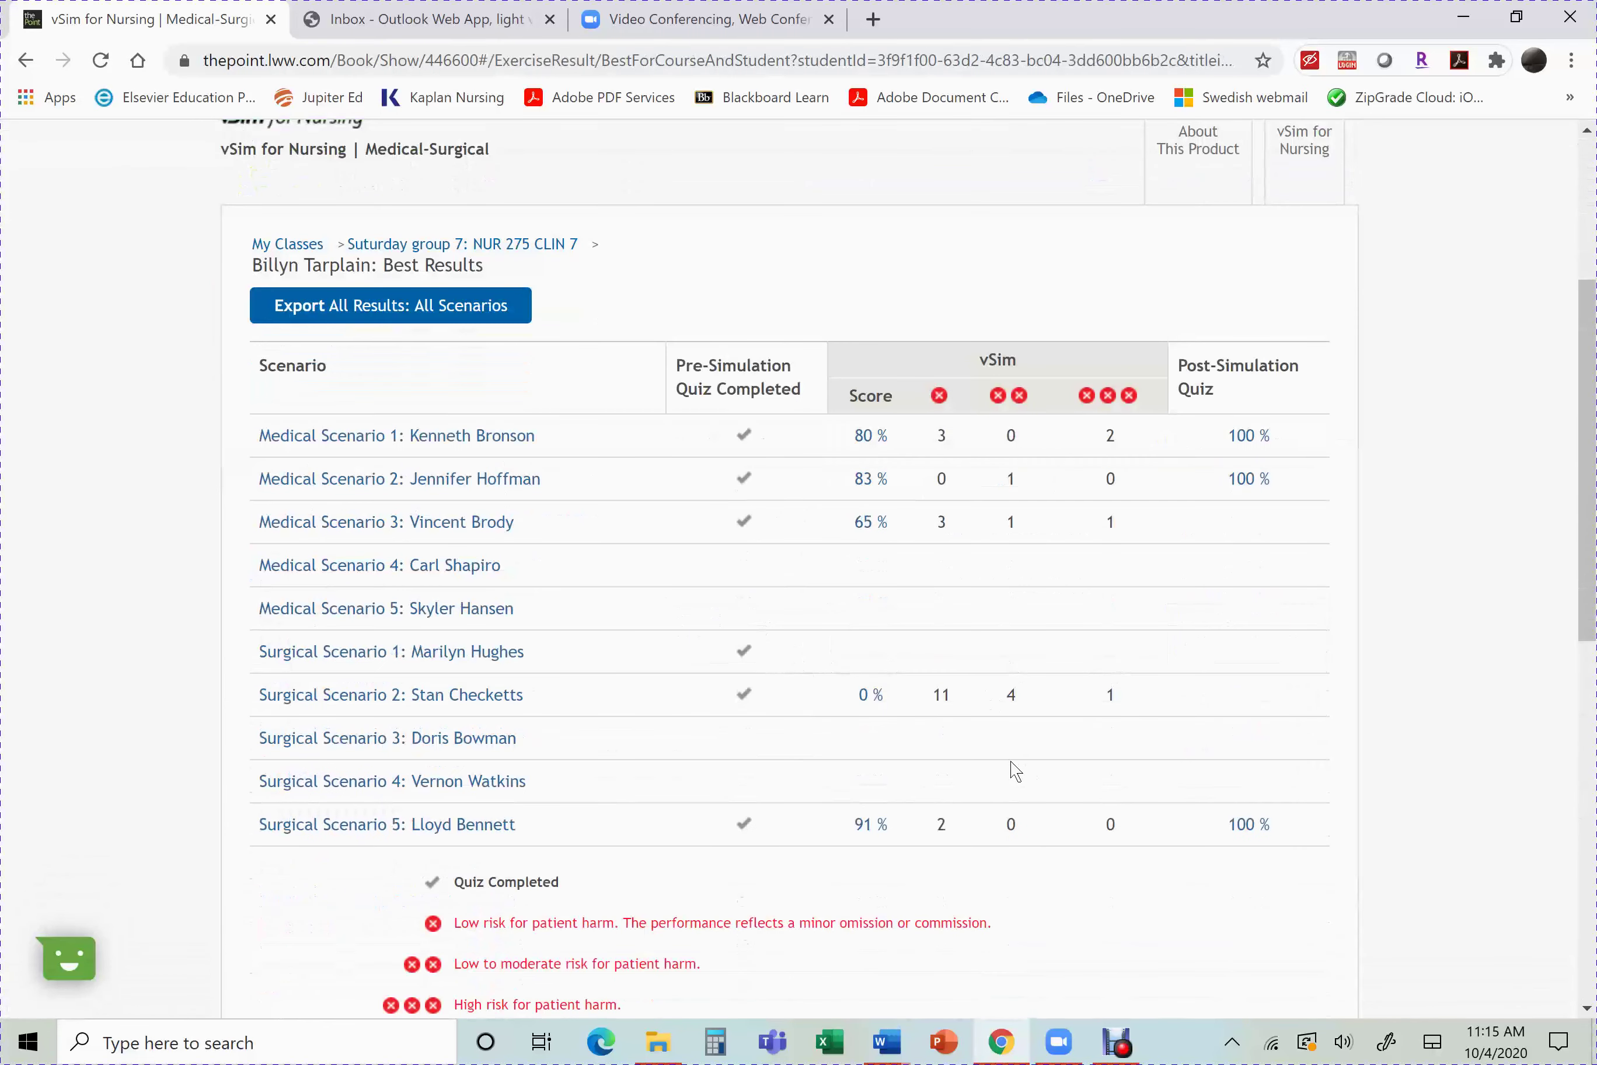
pyautogui.scroll(-3, 962, 762)
pyautogui.scroll(1, 893, 680)
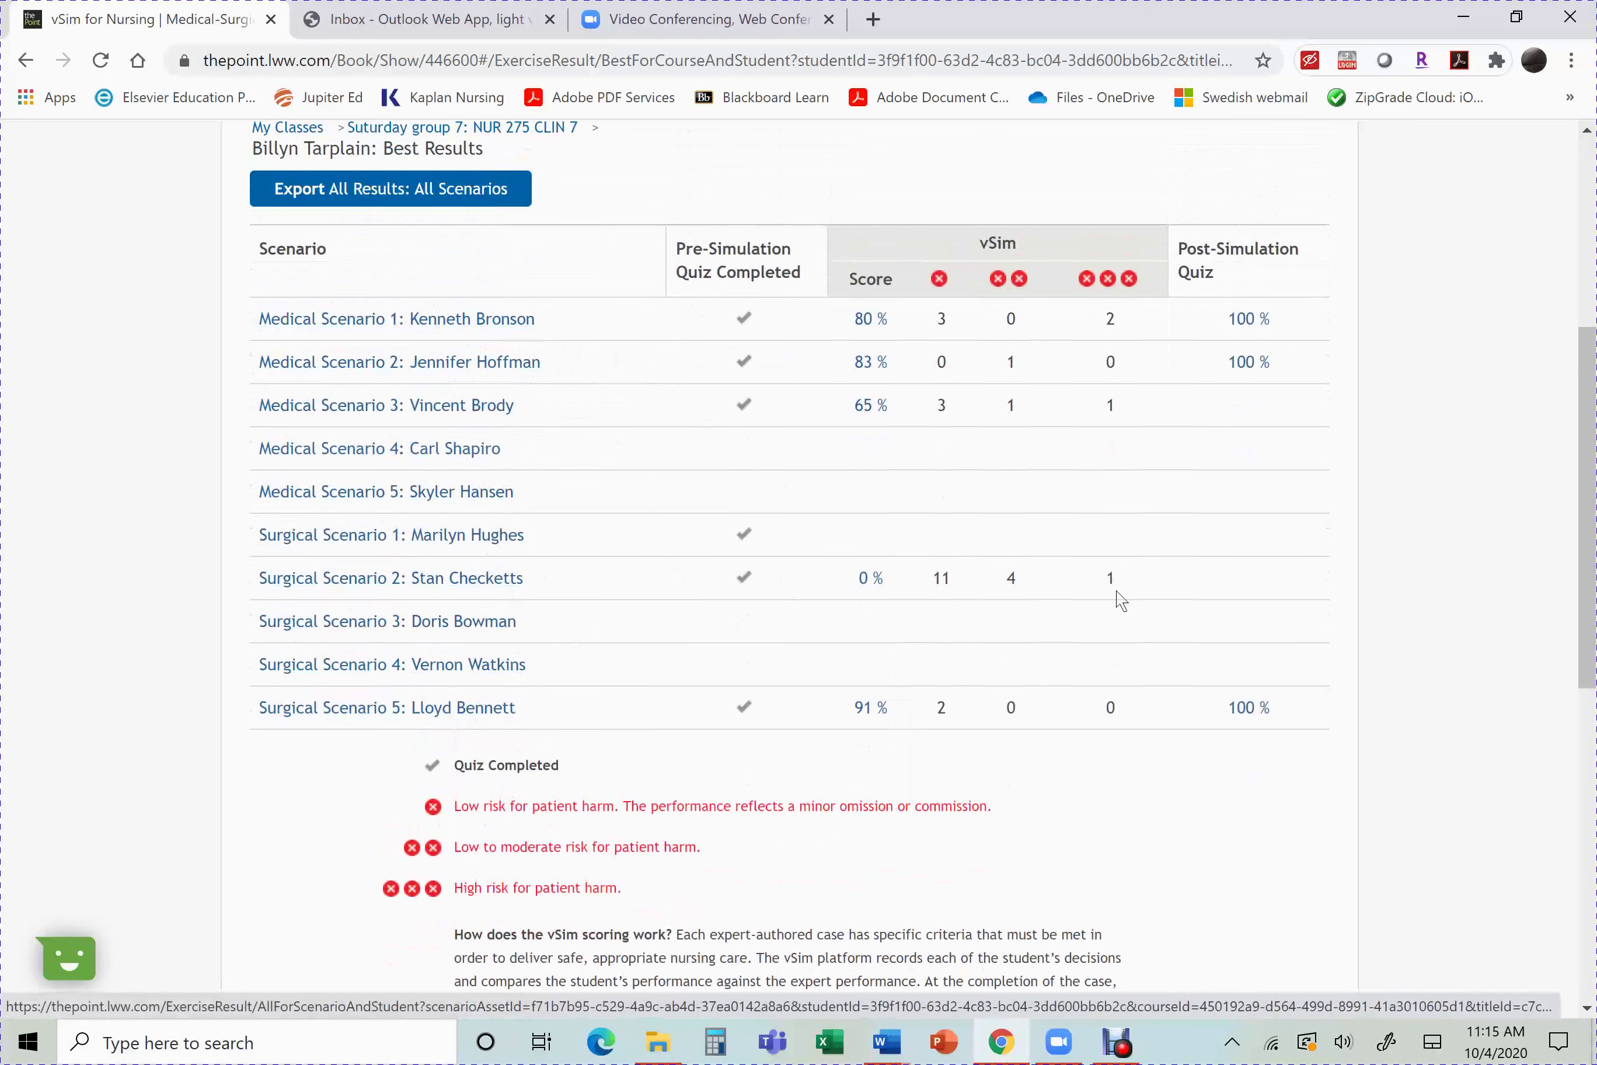
pyautogui.scroll(5, 1088, 669)
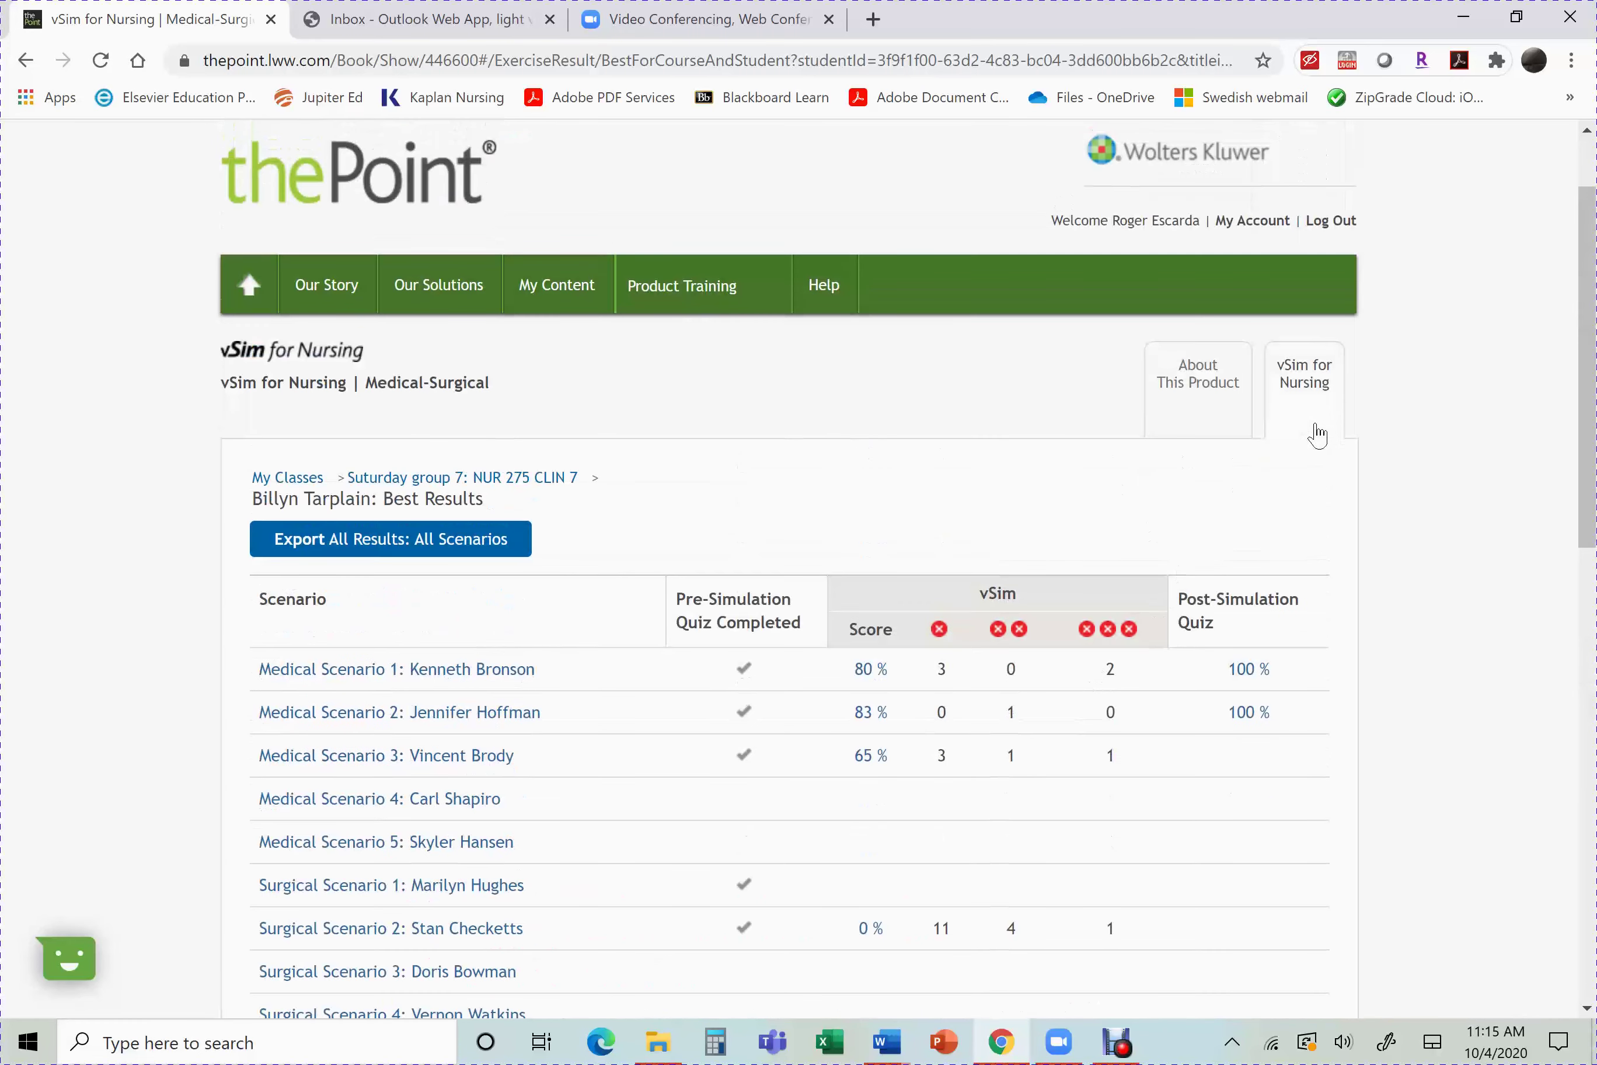
# Step: Return to the Saturday group 7 roster and view the first student's best results
pyautogui.click(495, 478)
pyautogui.scroll(-5, 733, 602)
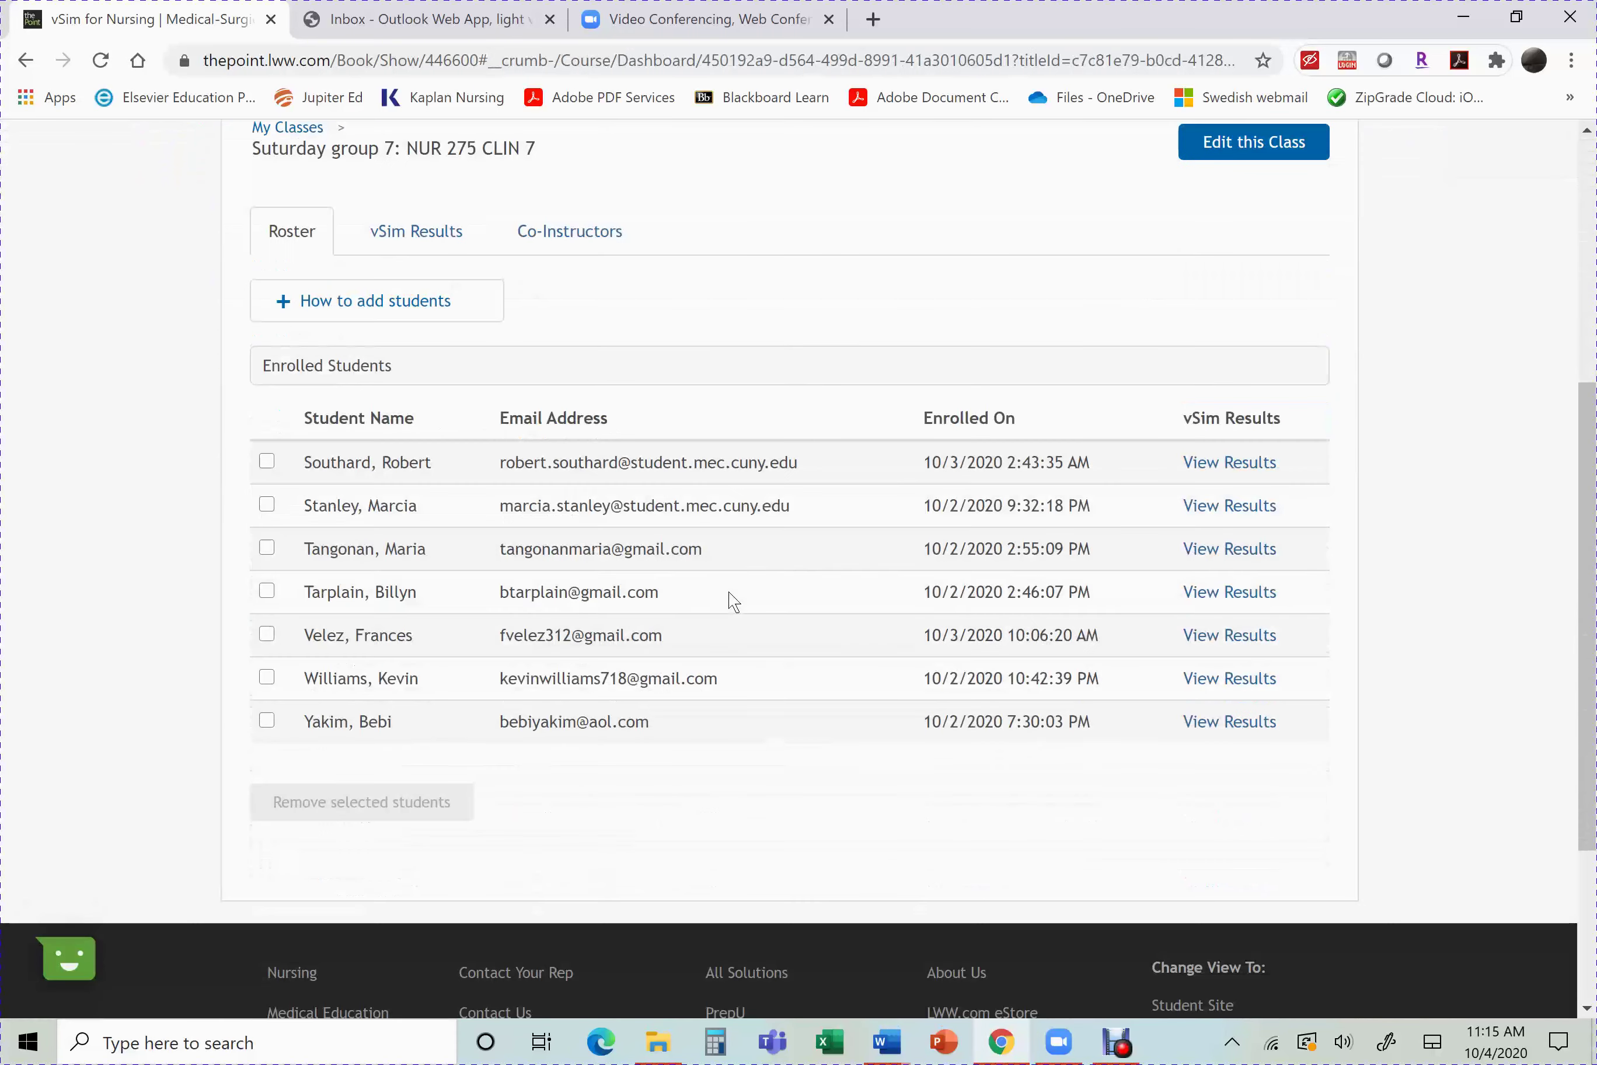
pyautogui.click(1219, 467)
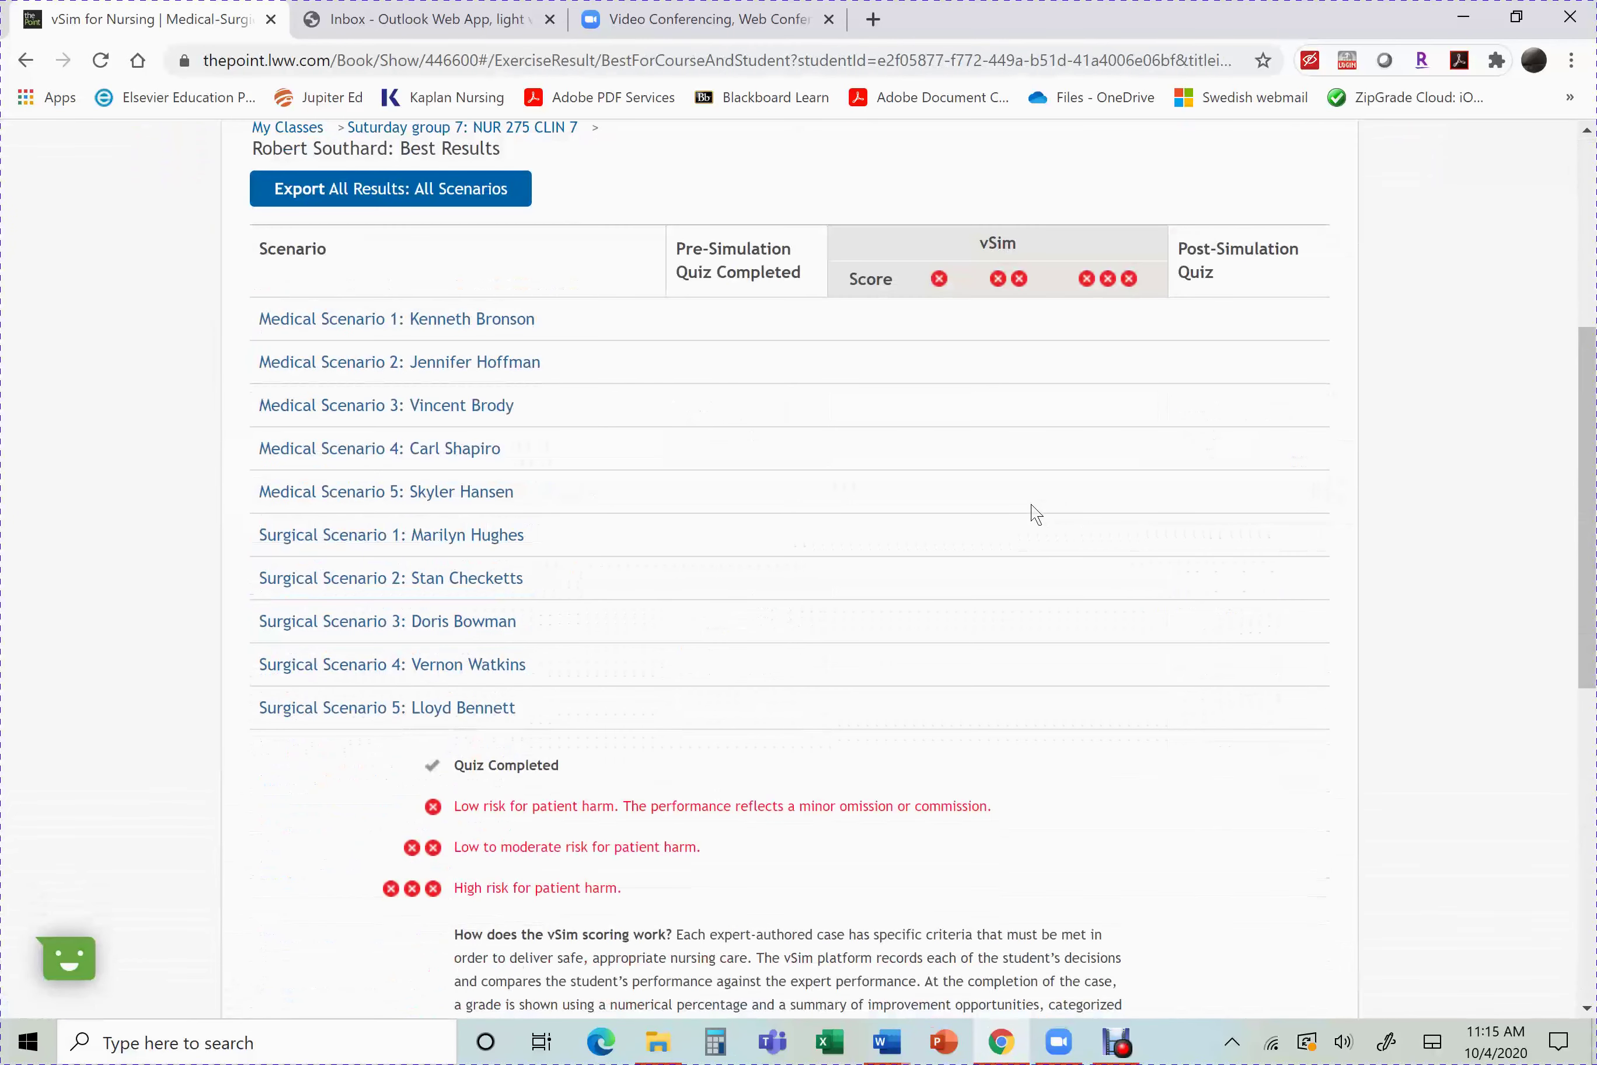
pyautogui.scroll(2, 1035, 514)
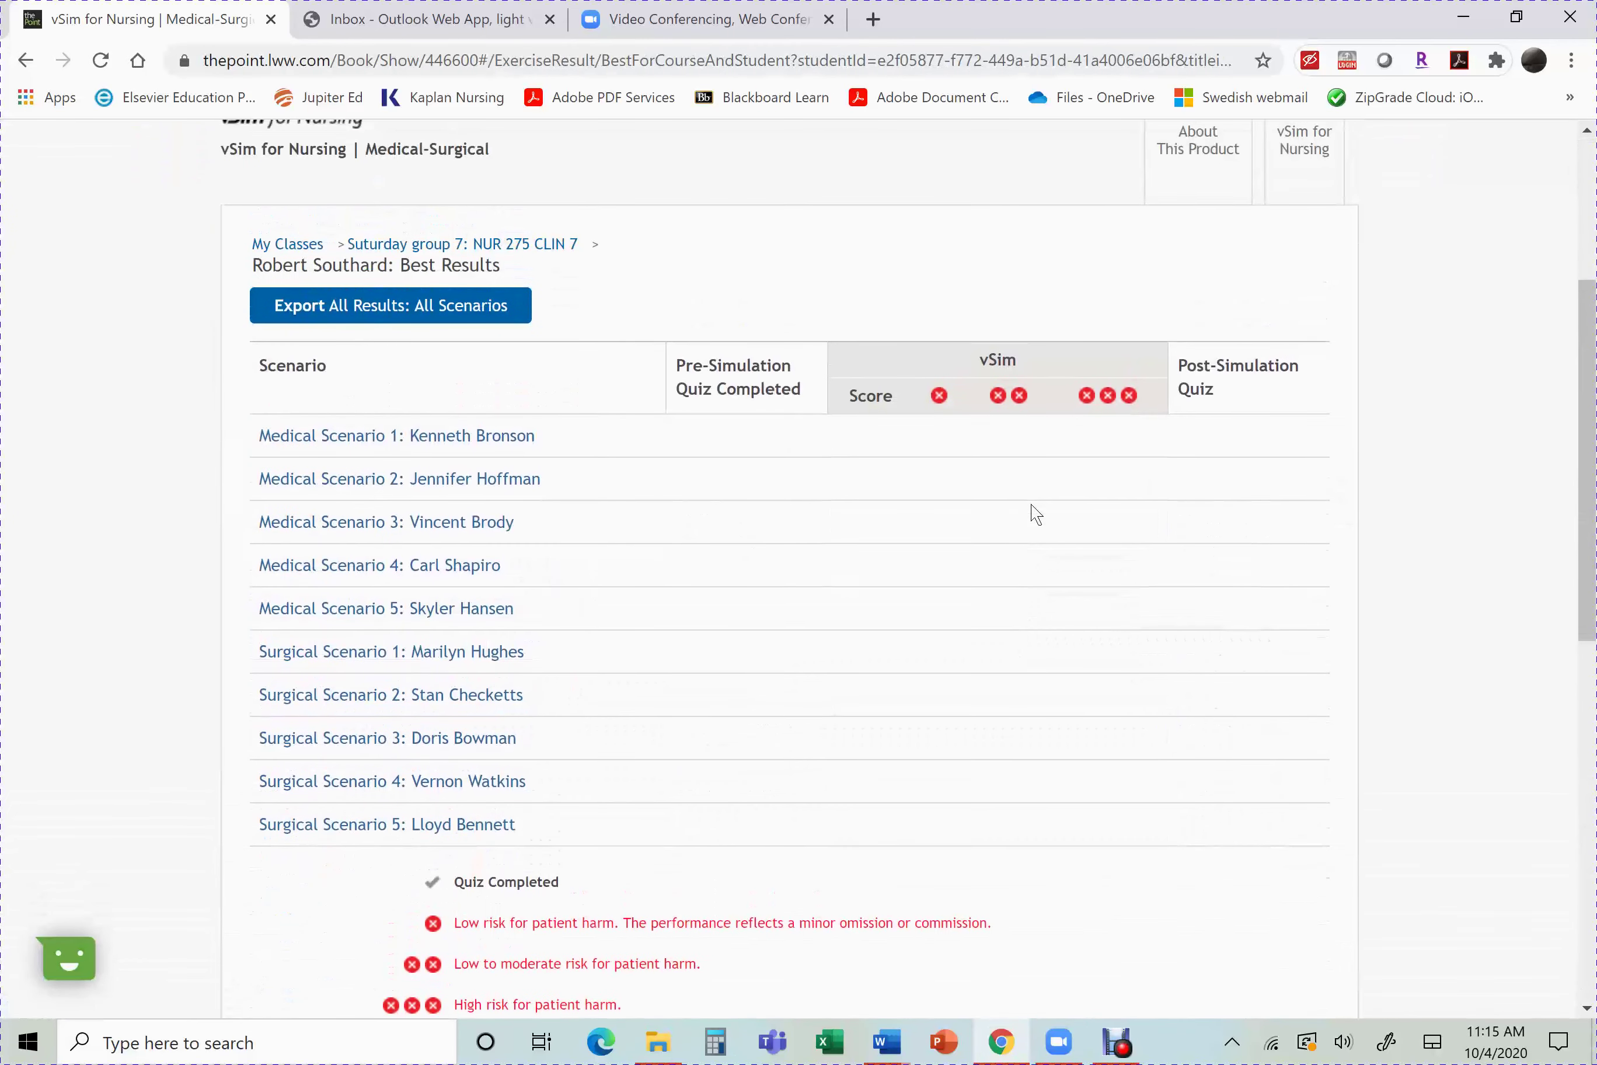
pyautogui.scroll(4, 1023, 495)
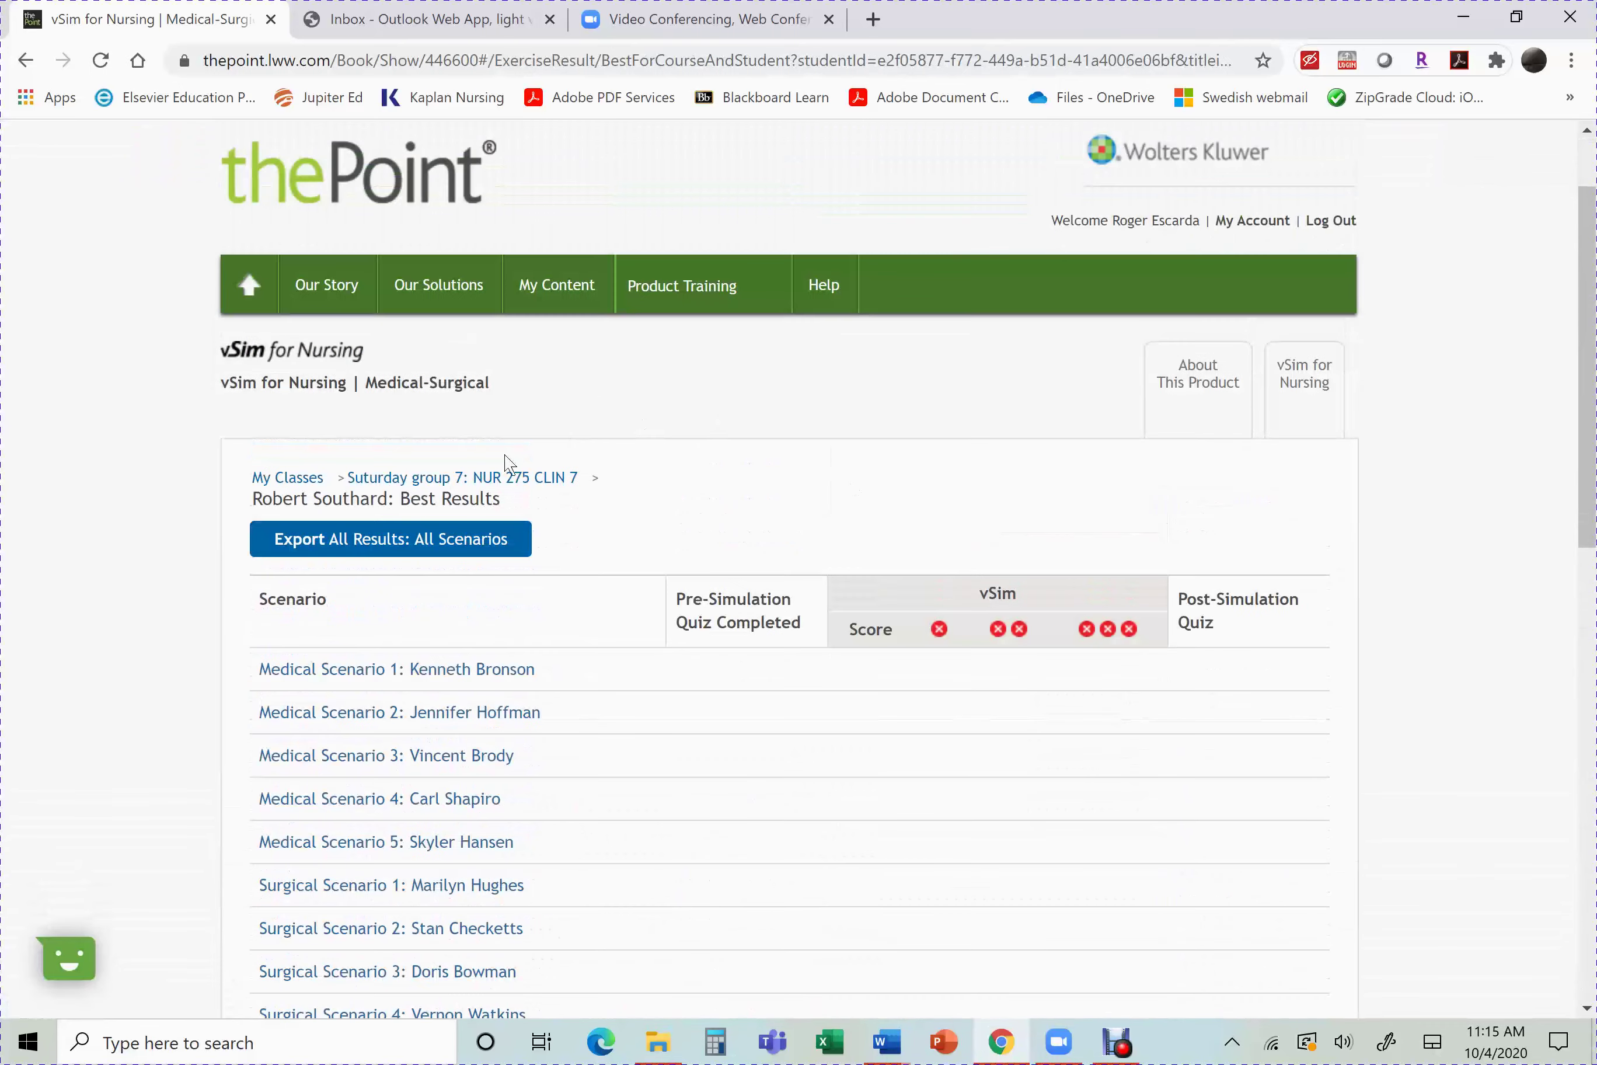
# Step: Go back to the roster and view the second student's best results, which show no scores
pyautogui.click(446, 477)
pyautogui.scroll(-5, 924, 564)
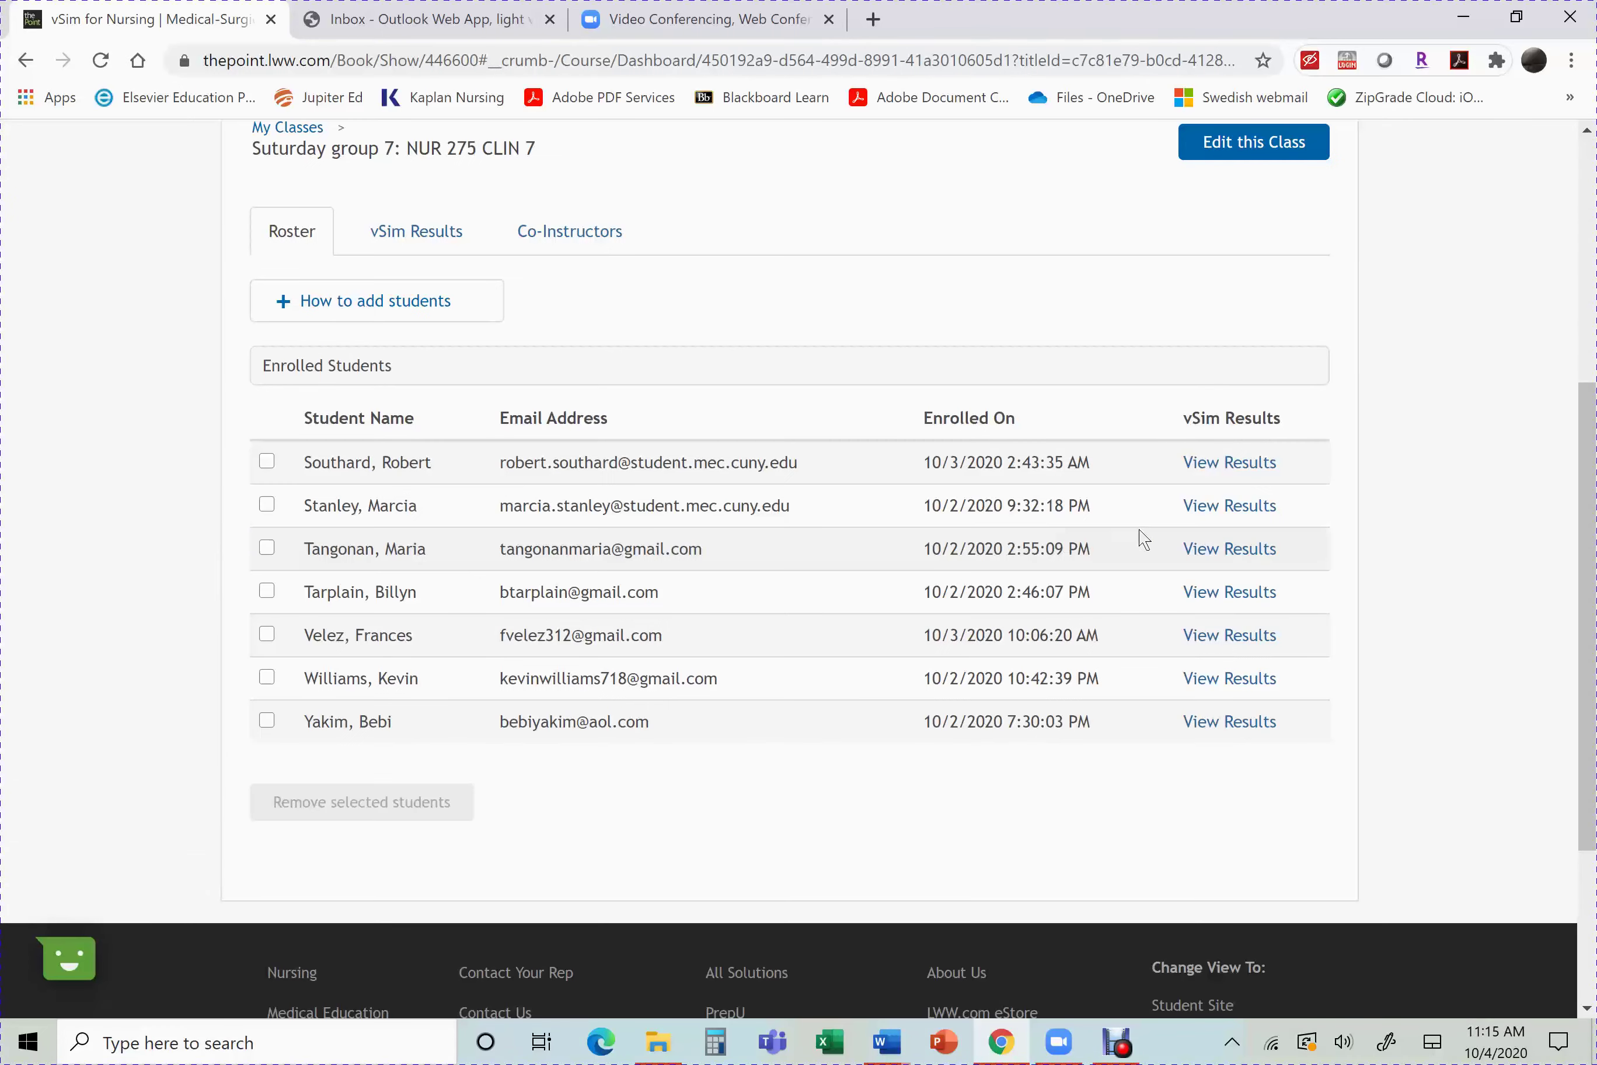
pyautogui.click(1247, 512)
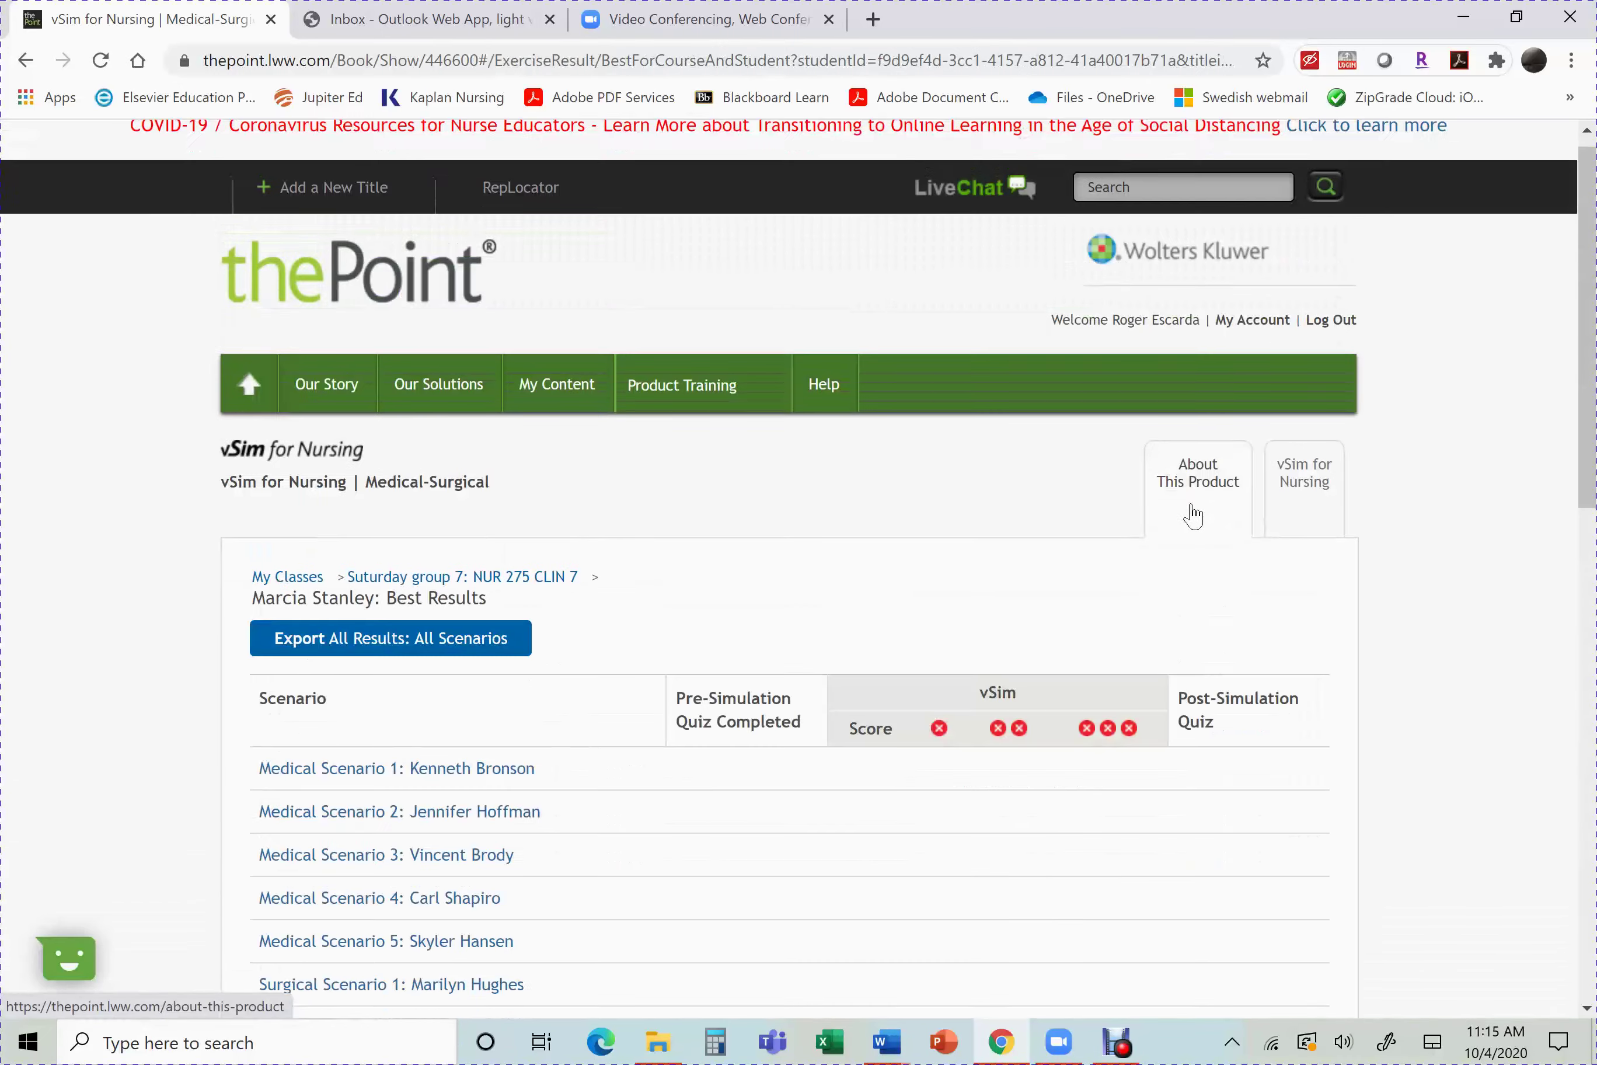
pyautogui.scroll(-5, 1147, 517)
pyautogui.scroll(-3, 1151, 514)
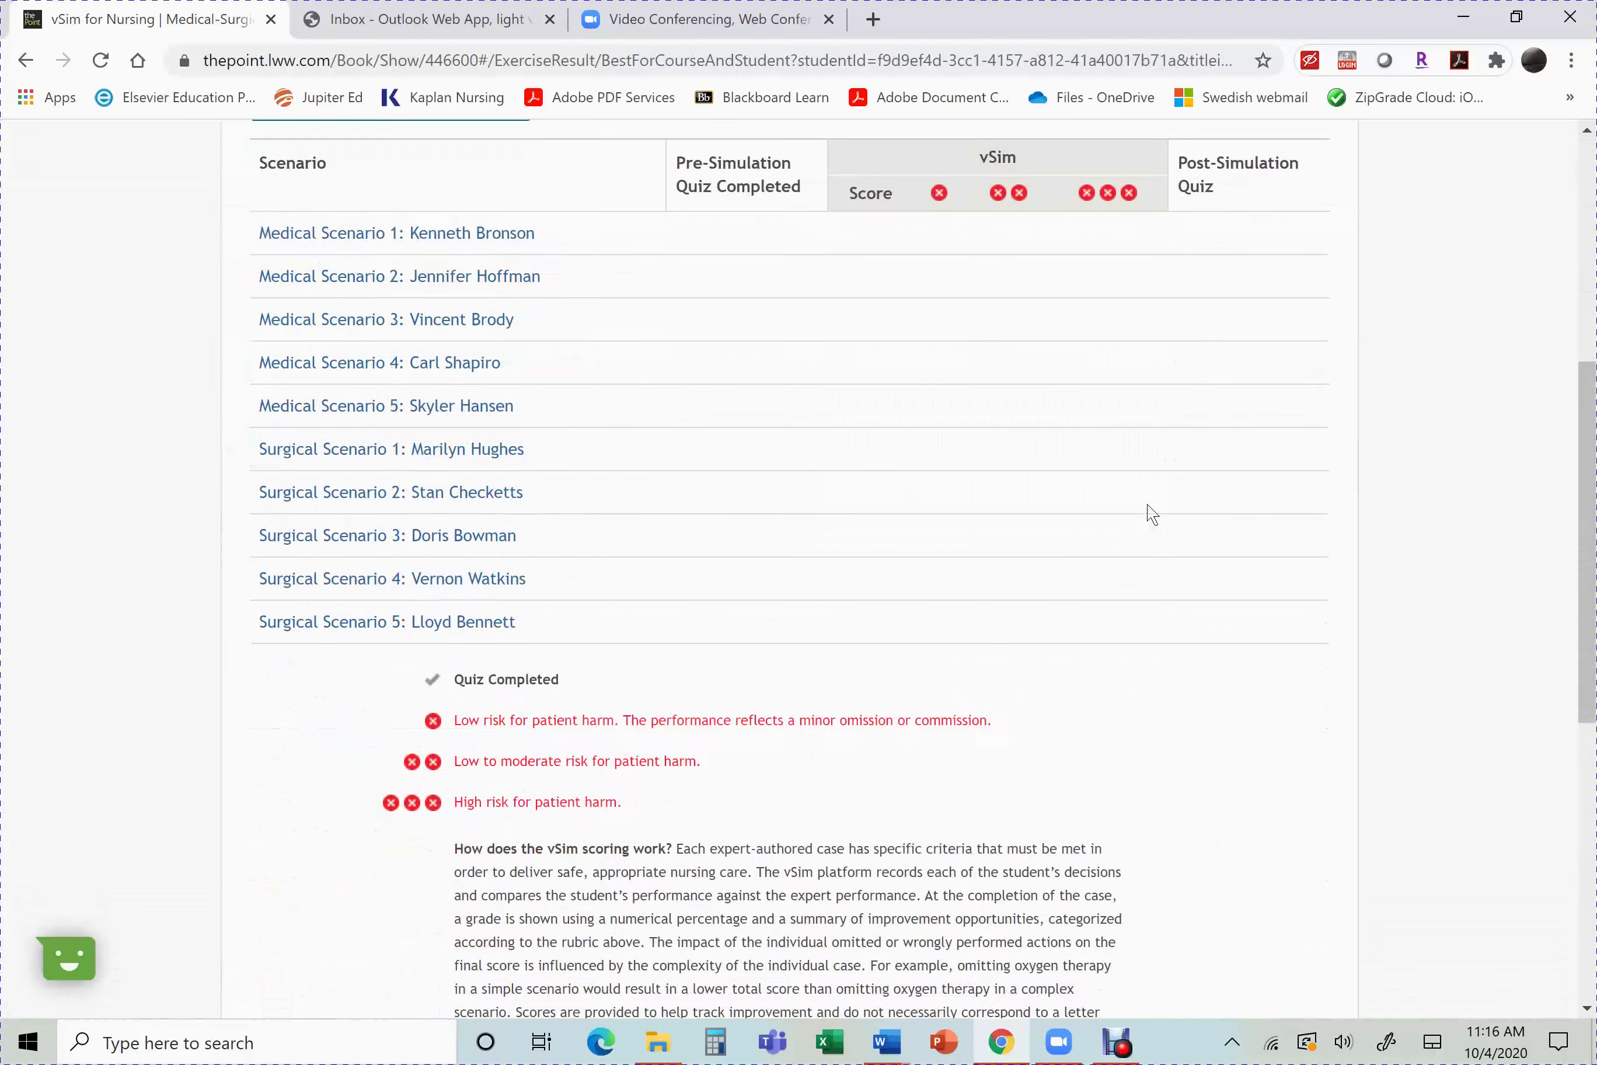
pyautogui.scroll(8, 1148, 513)
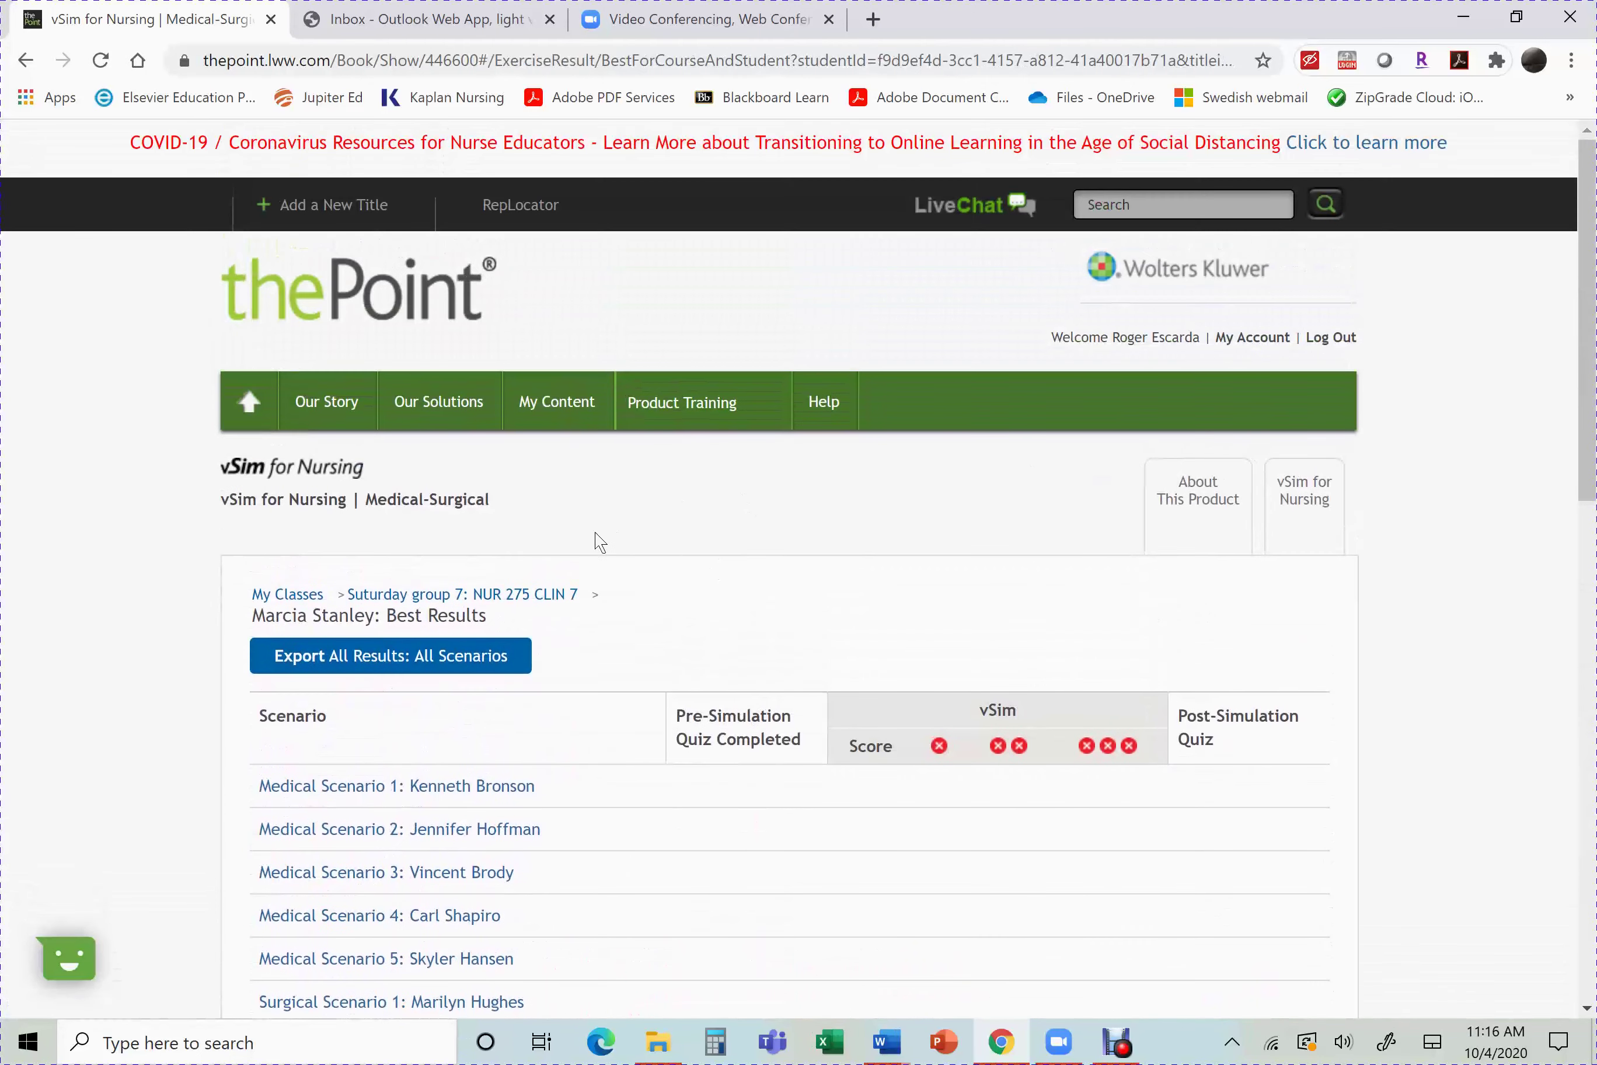
# Step: Return to the Saturday group 7: NUR 275 CLIN 7 class roster
pyautogui.click(505, 596)
pyautogui.scroll(-5, 731, 581)
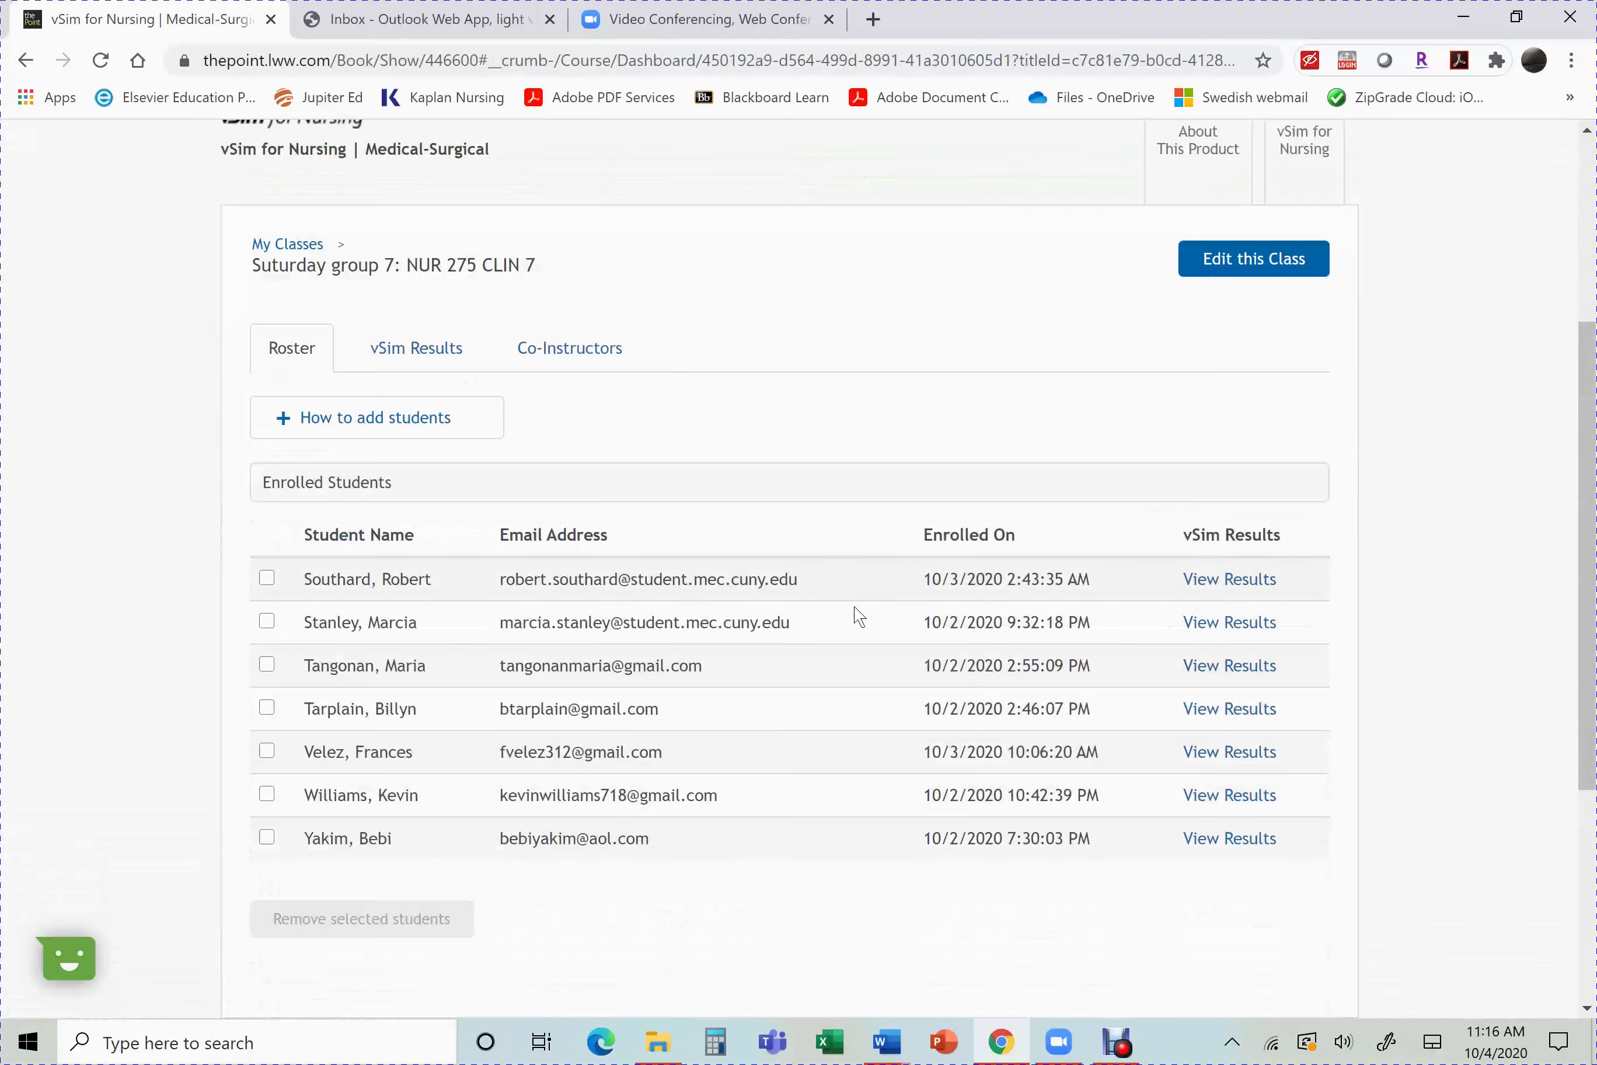
pyautogui.scroll(-1, 888, 656)
pyautogui.scroll(5, 887, 657)
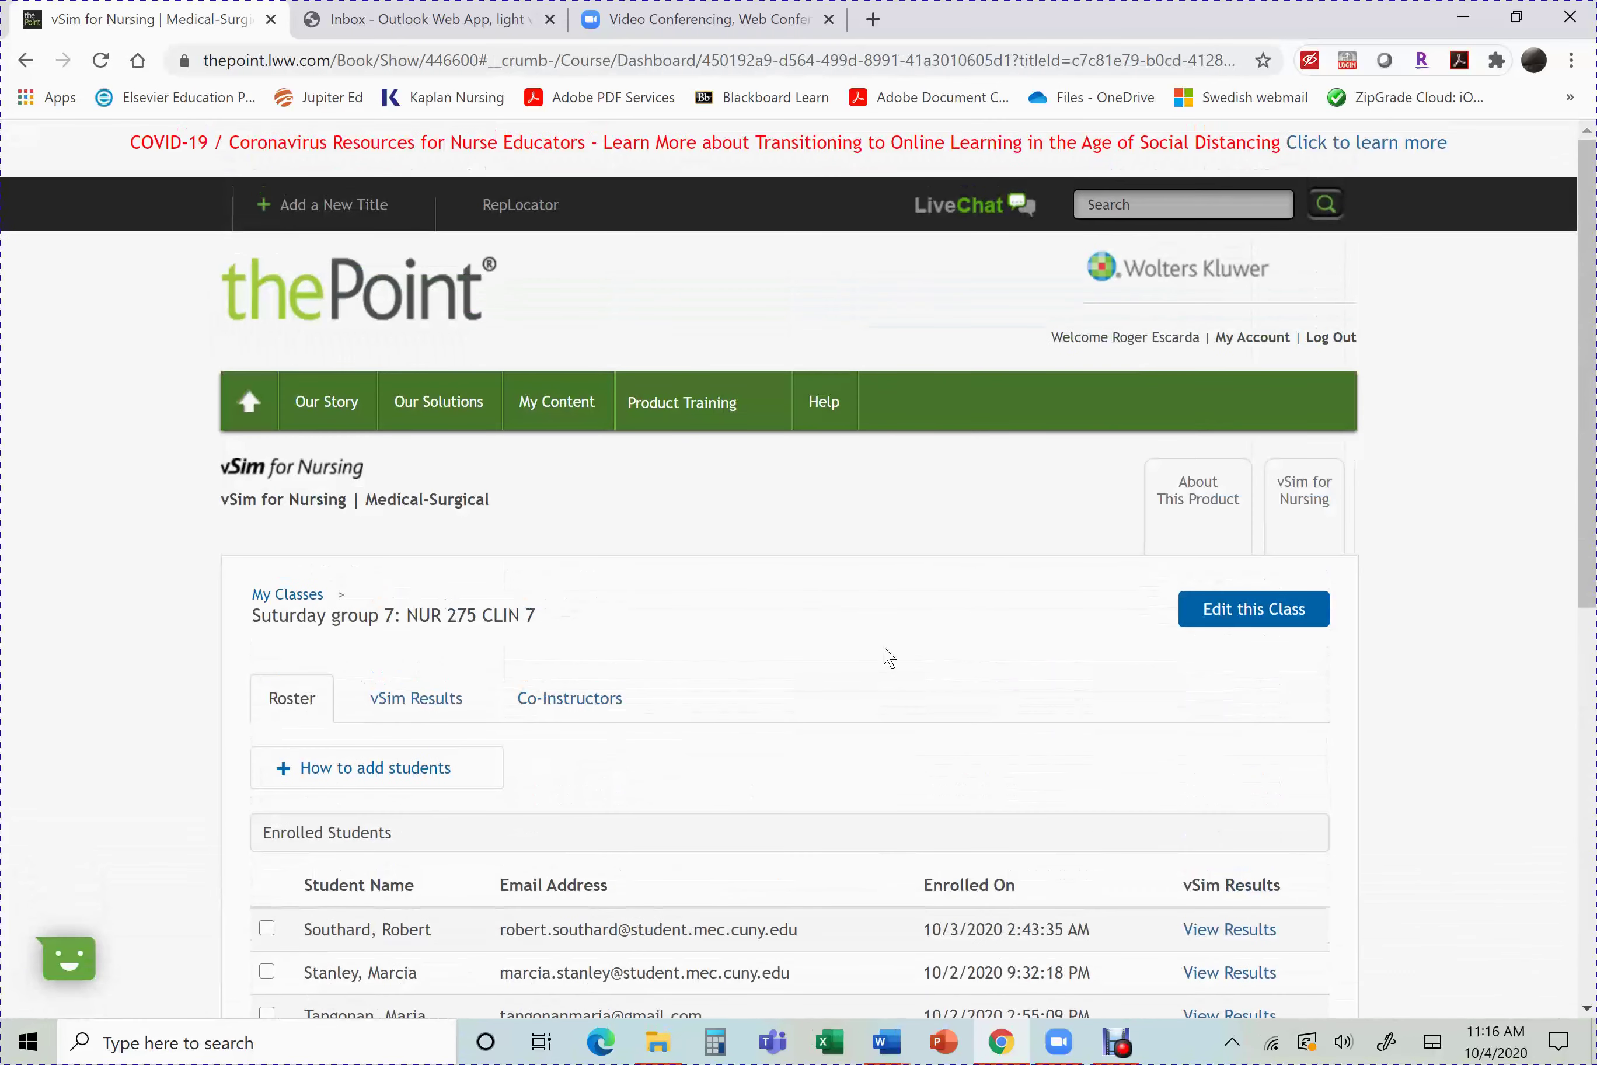
# Step: From My Classes, open the Saturday group 2: NURL 275 CLN 2 class
pyautogui.click(264, 594)
pyautogui.scroll(-5, 880, 560)
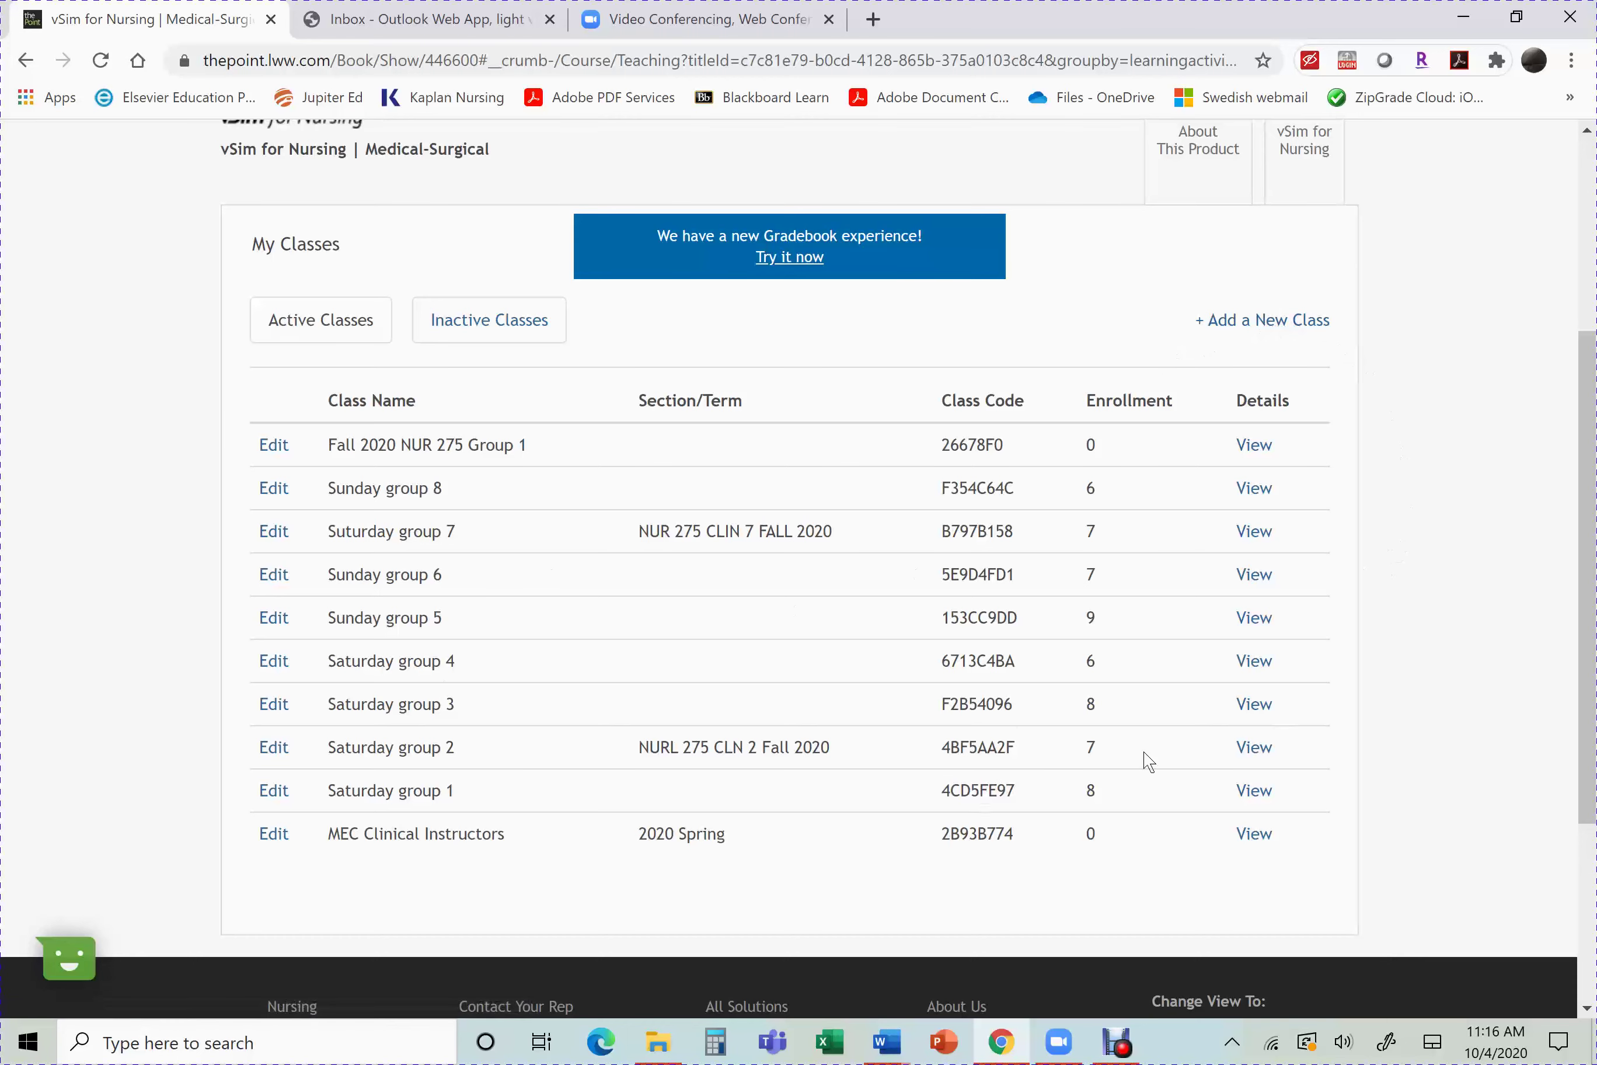
pyautogui.click(1254, 747)
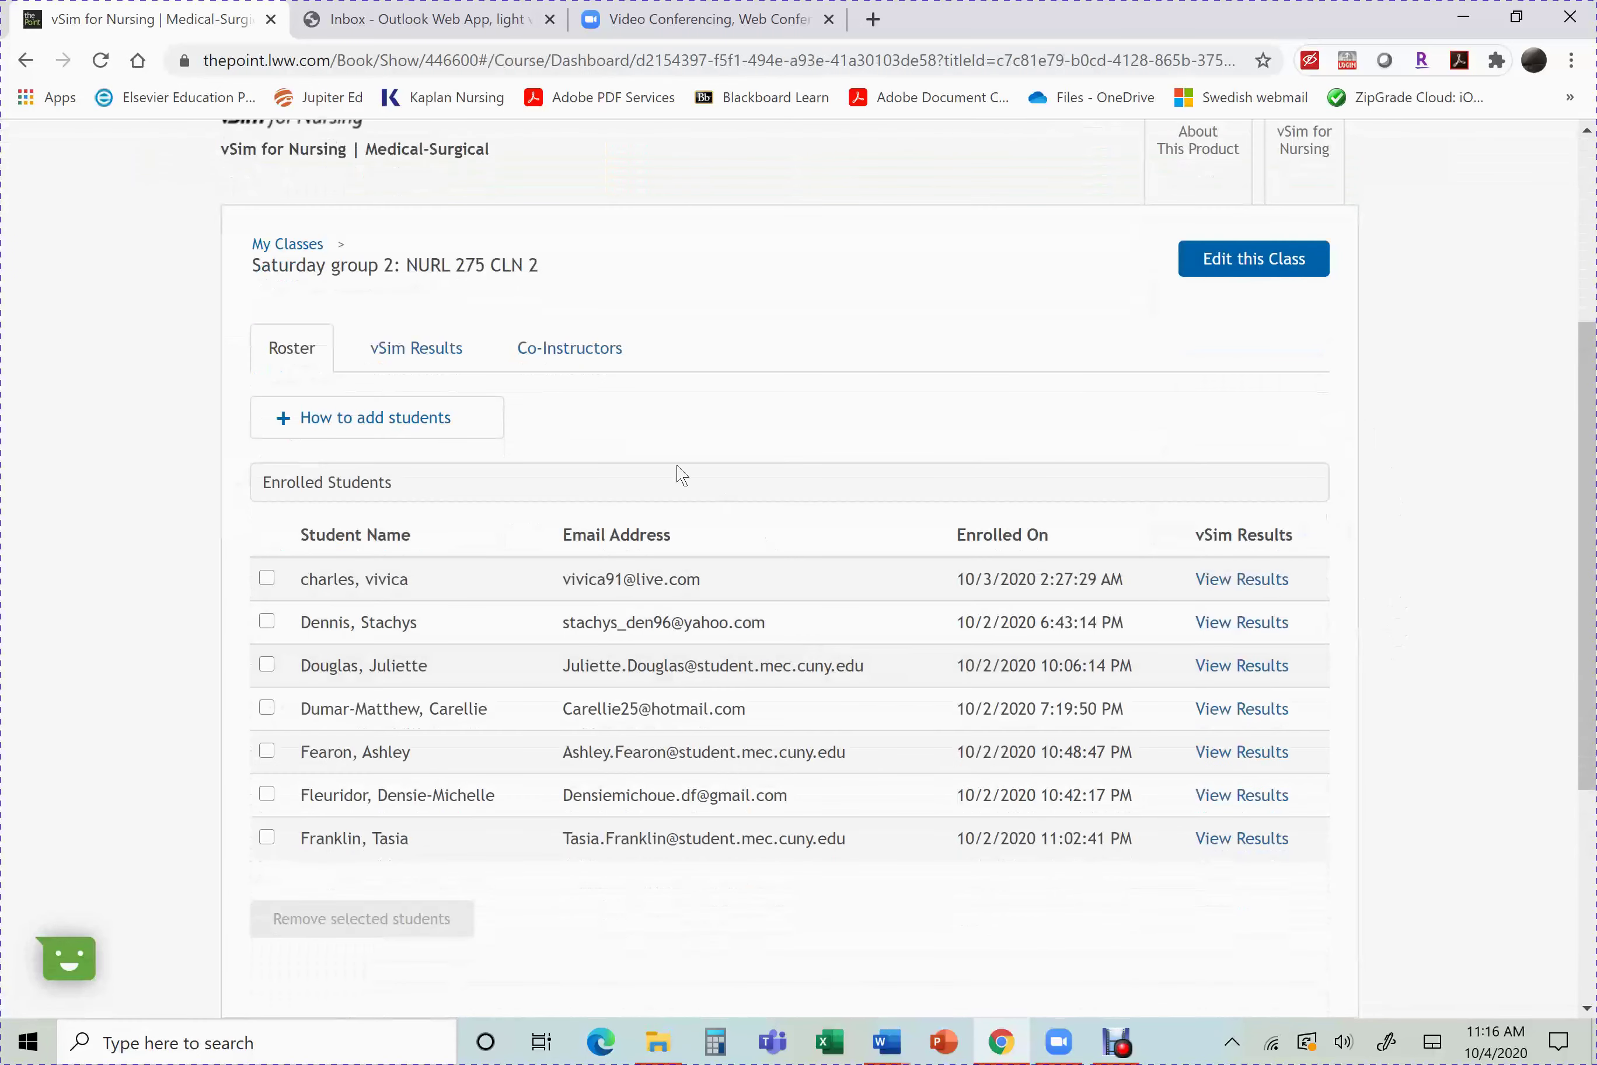
# Step: Review the class's Co-Instructors, vSim Results and Roster tabs: three co-instructors, seven students
pyautogui.click(551, 352)
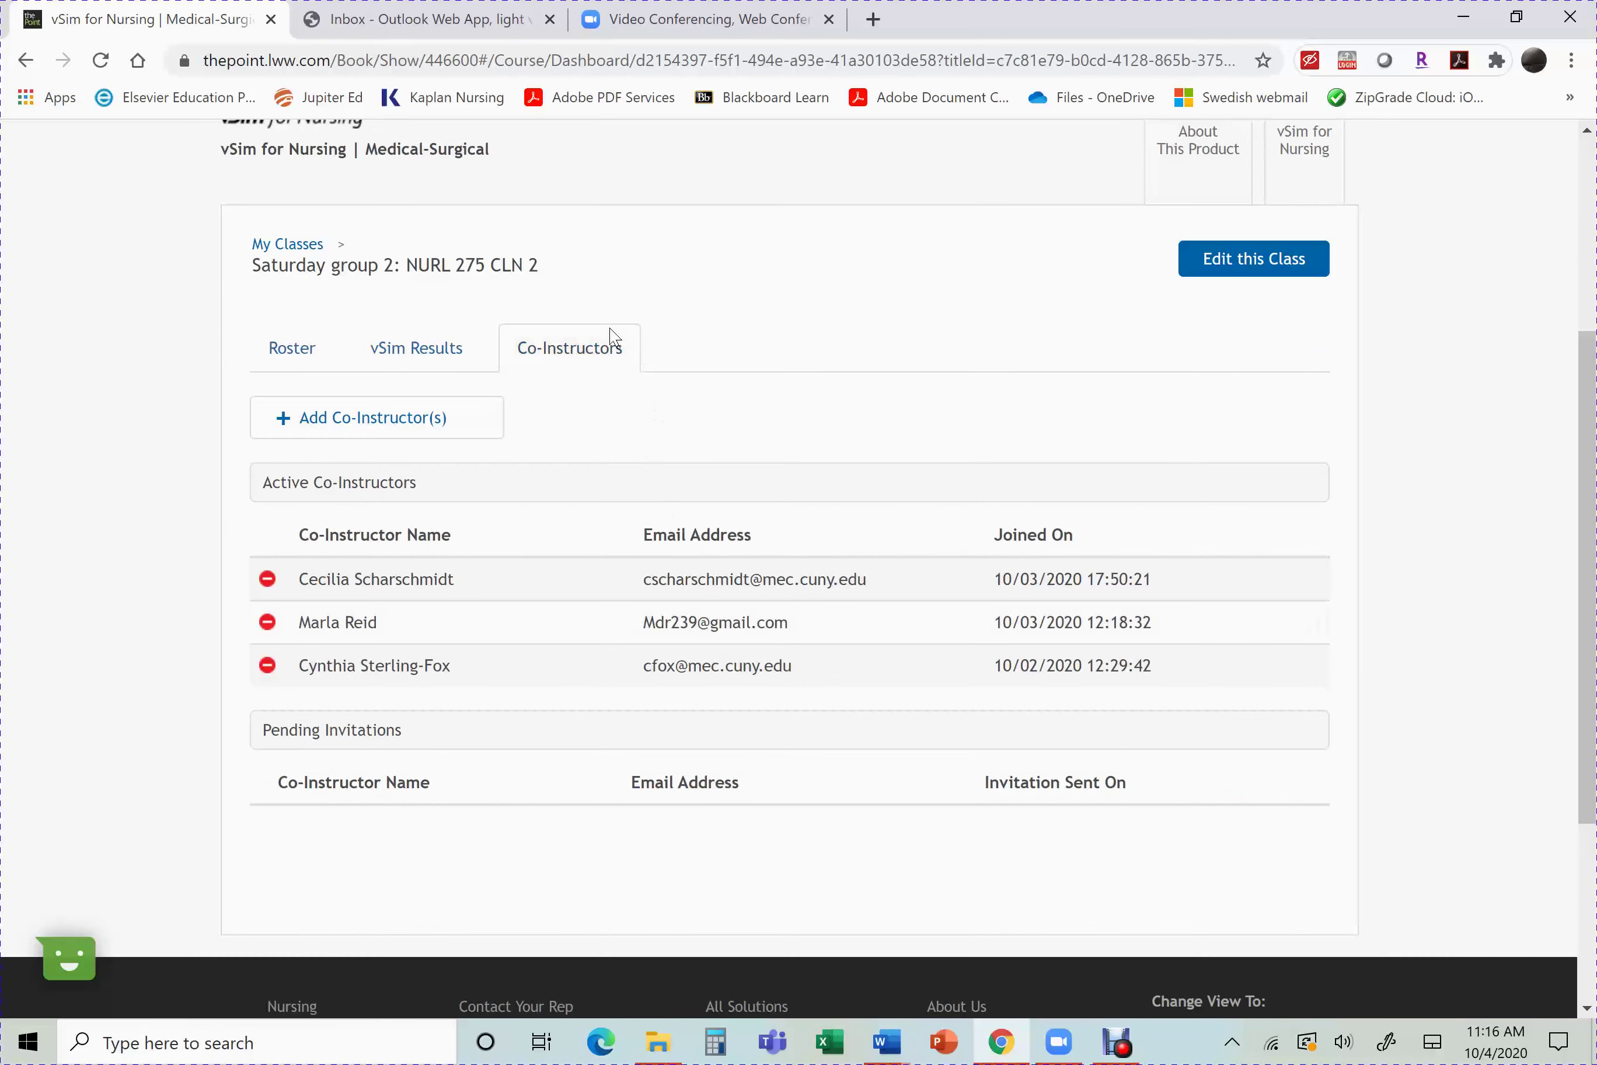
pyautogui.click(420, 357)
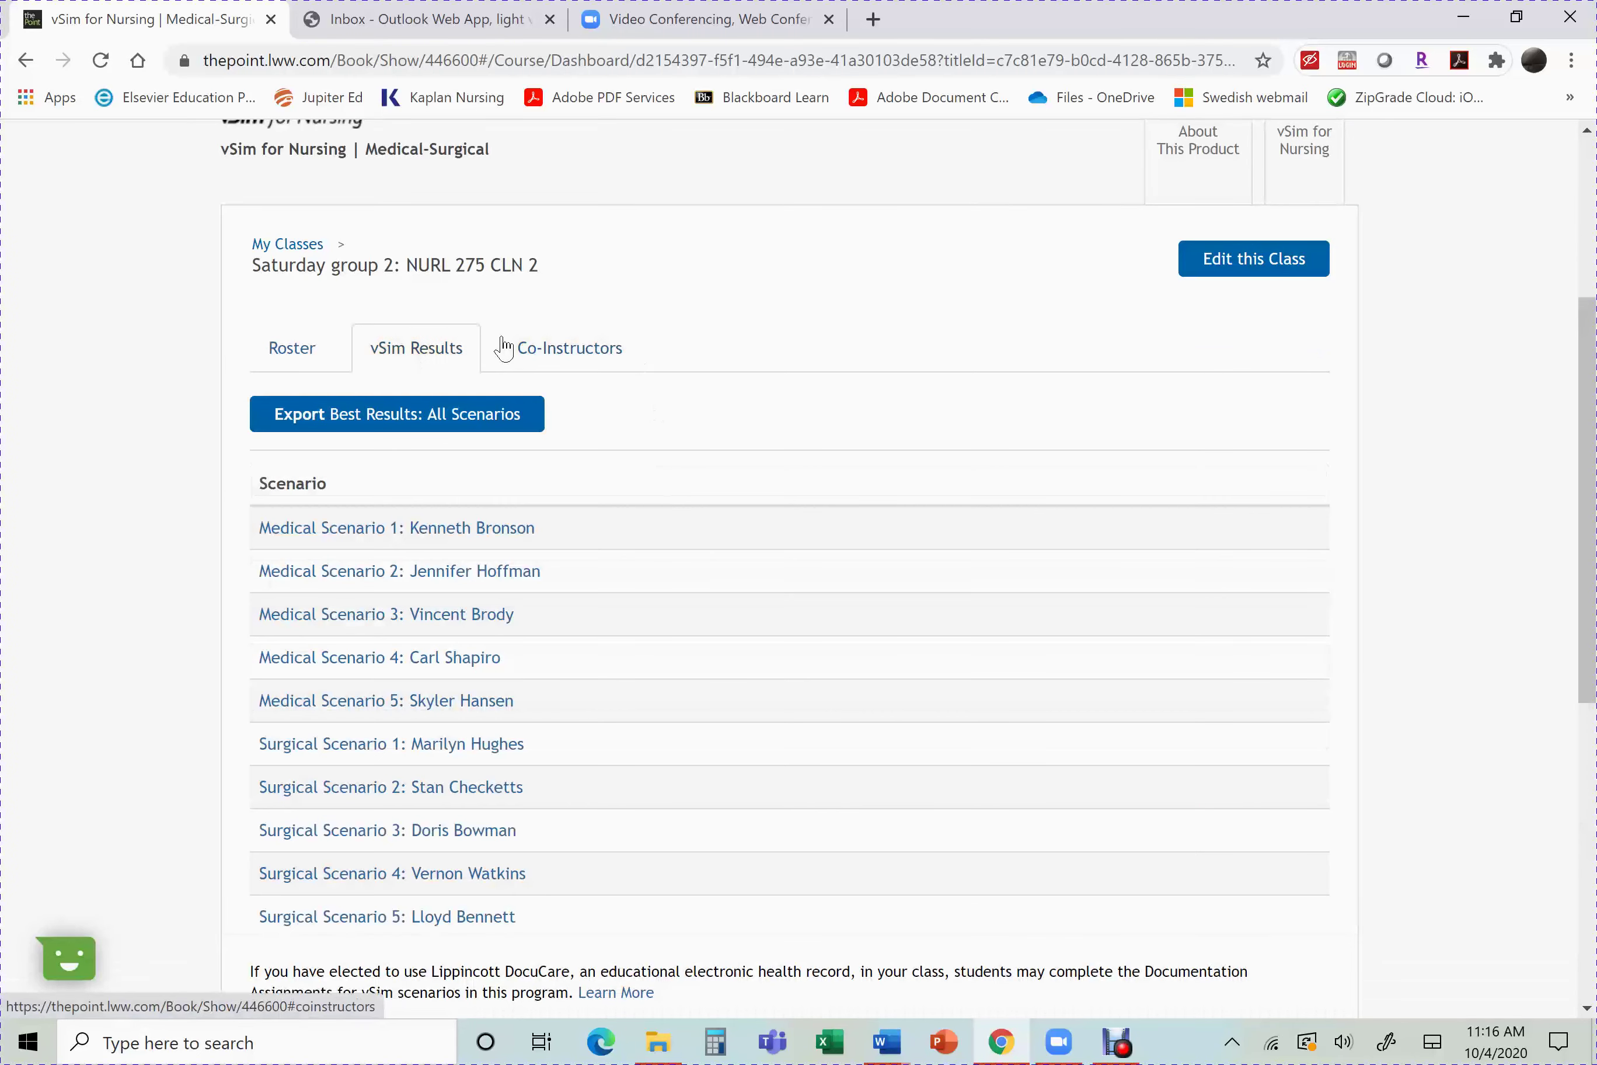
pyautogui.click(326, 353)
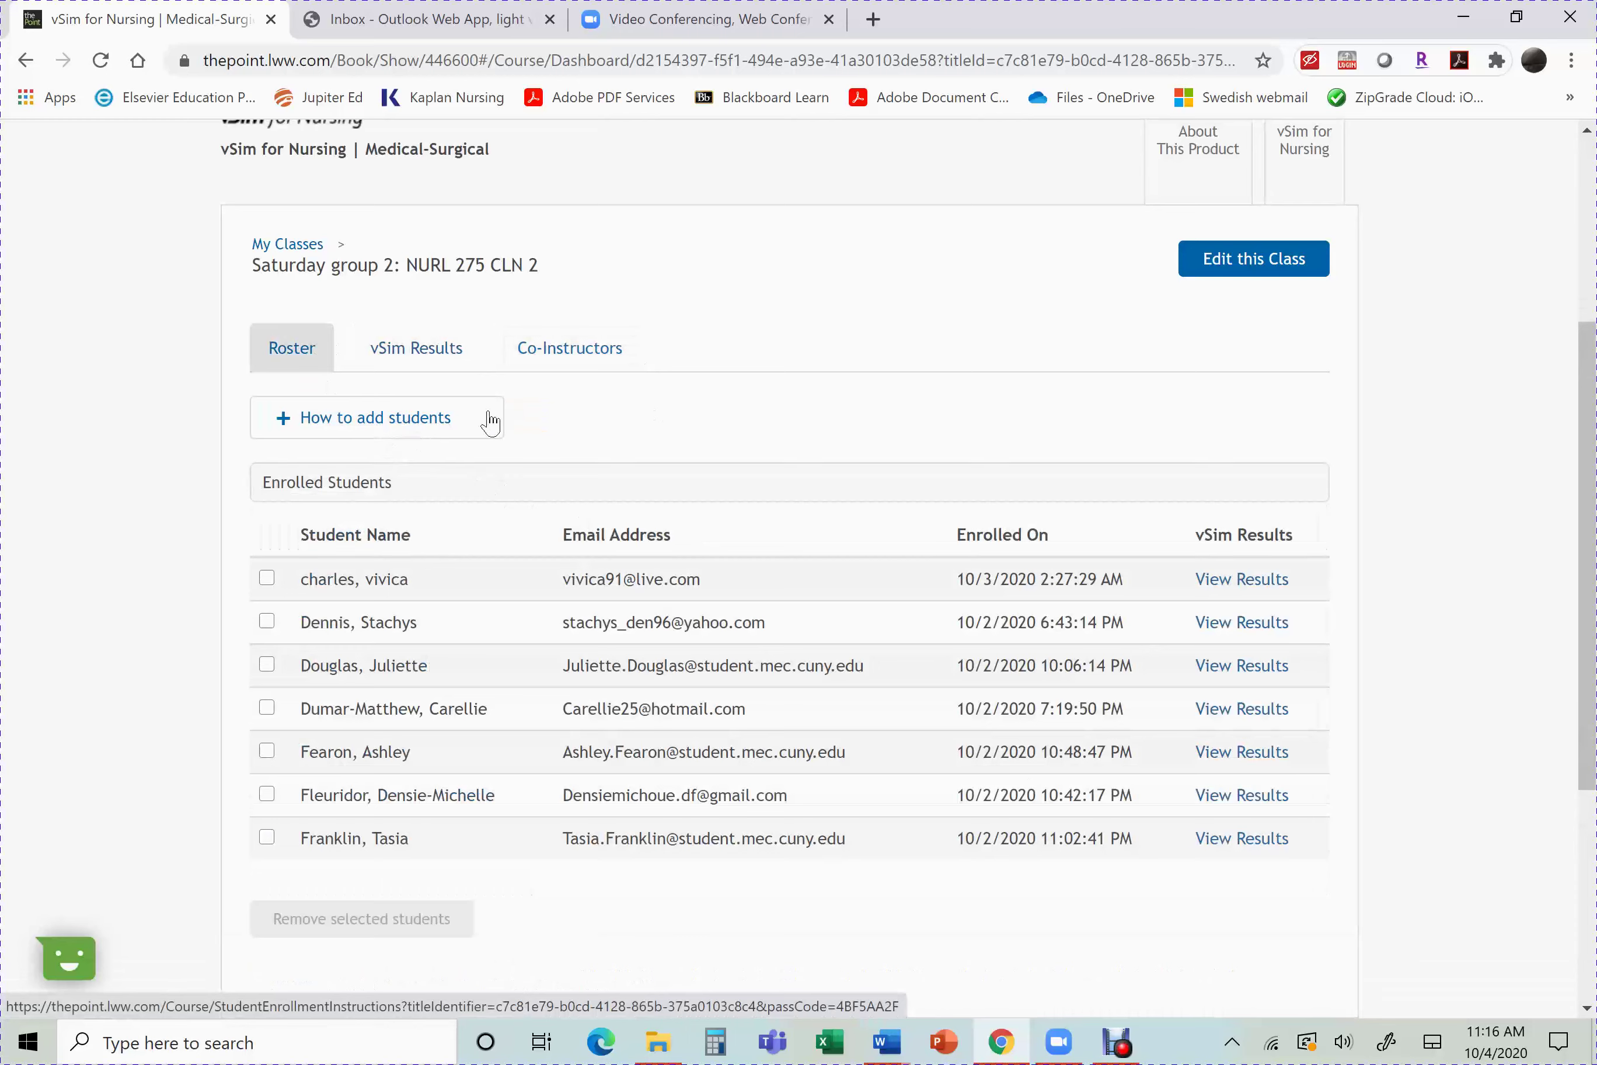
pyautogui.click(1098, 1044)
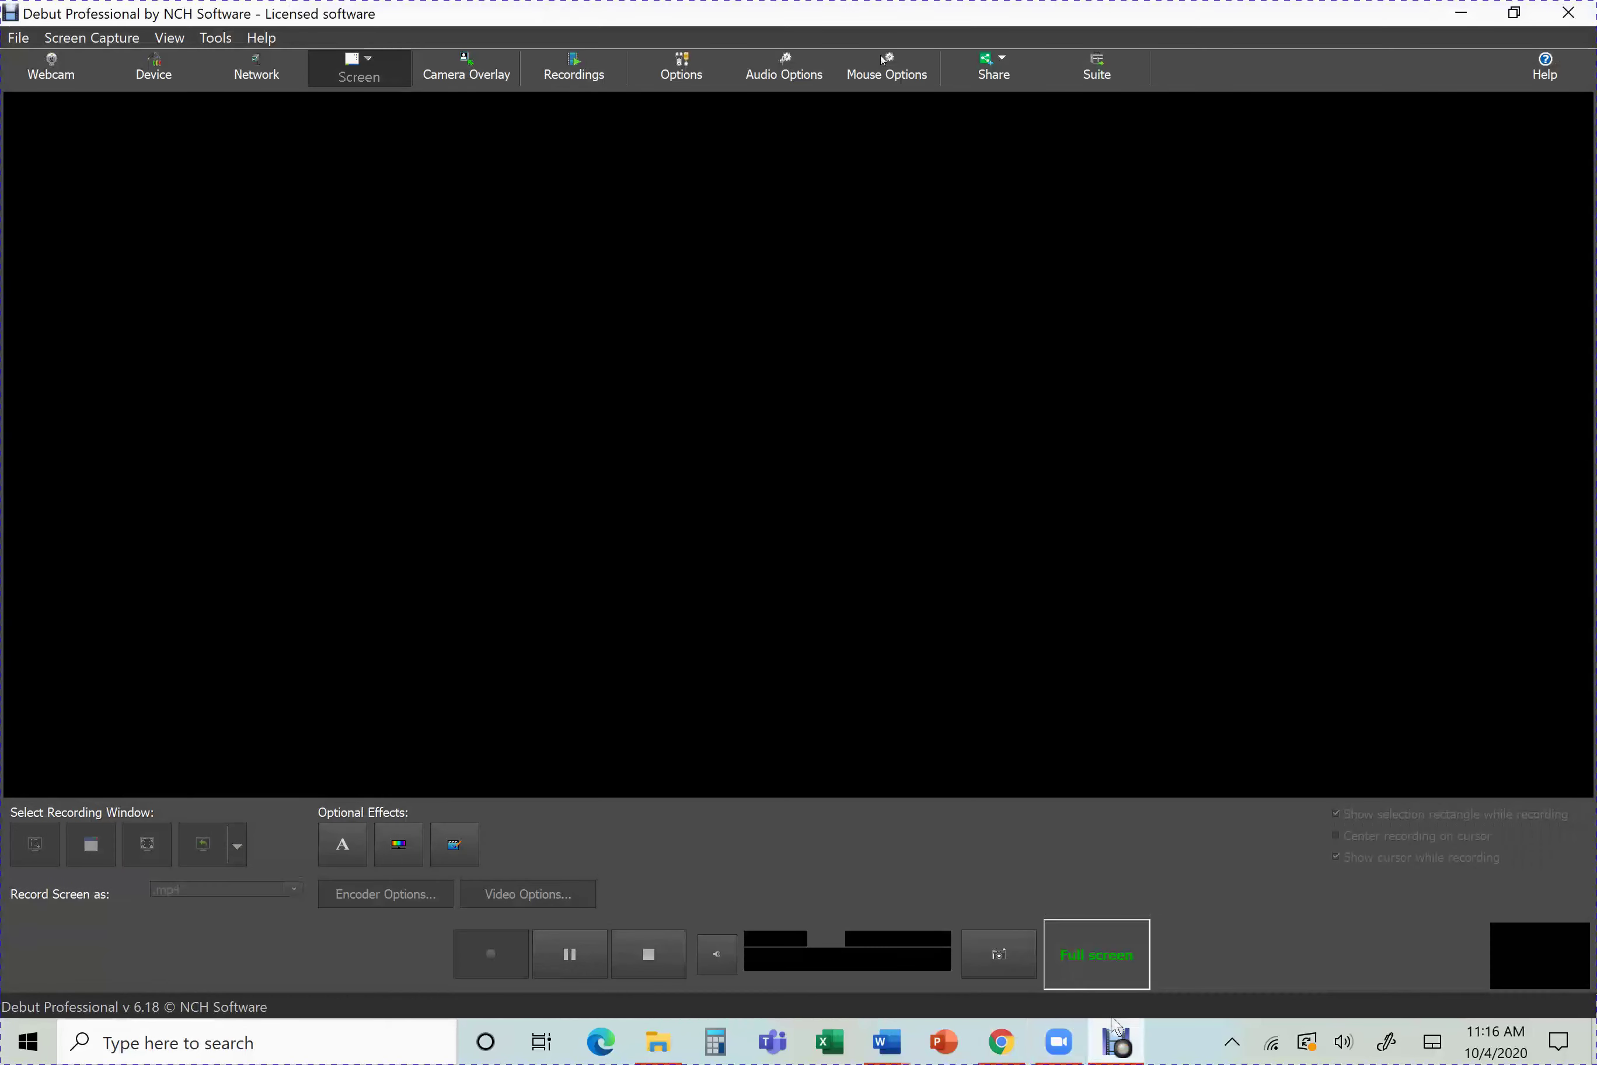